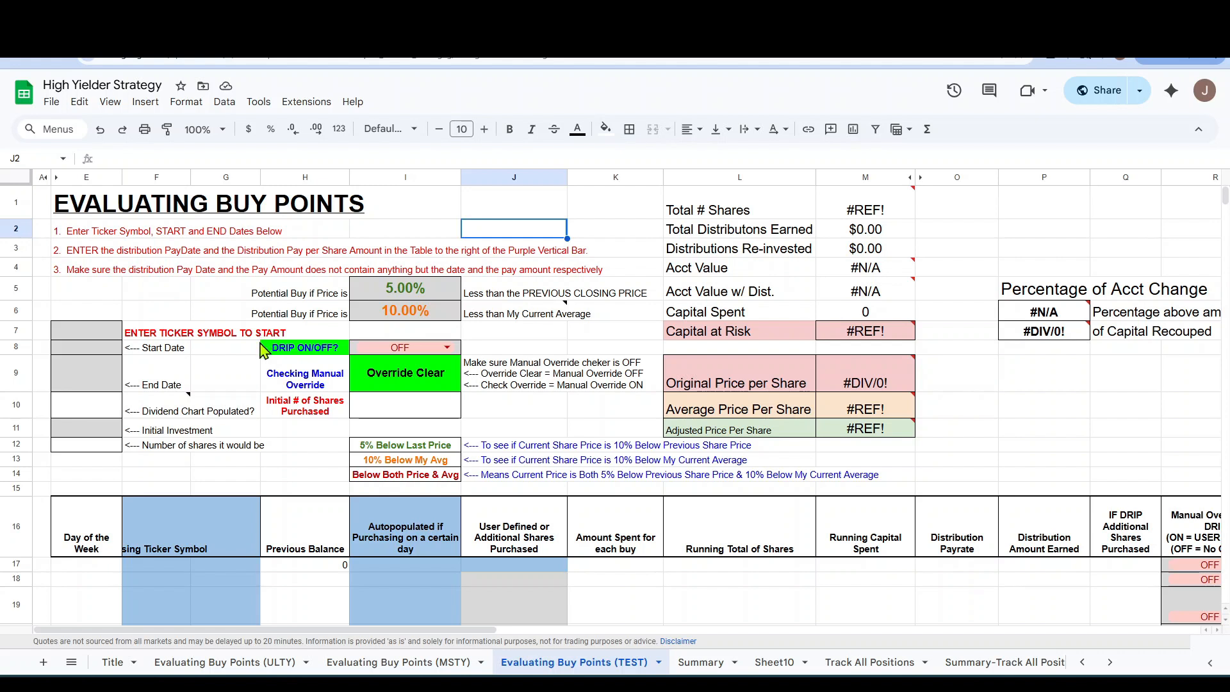
# Enter MSTY as the ticker symbol in E7 and 8/23/2024 as the start date in E8.
pyautogui.click(113, 338)
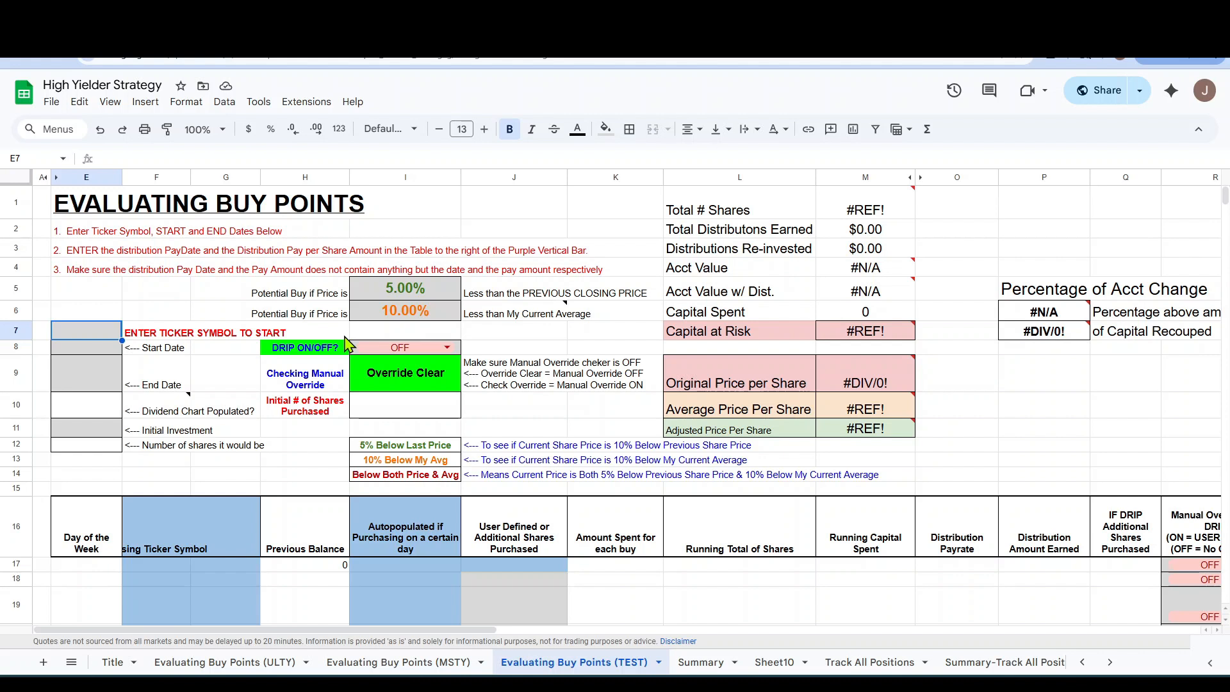
pyautogui.write('MSTY')
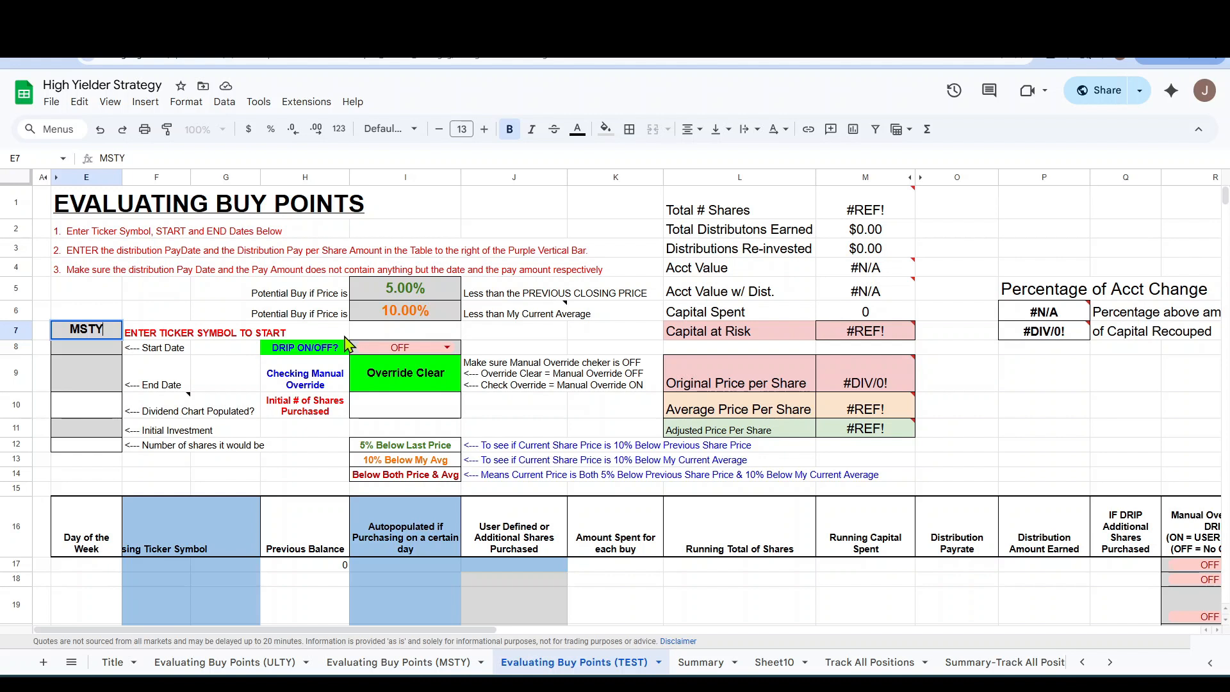
pyautogui.press('Return')
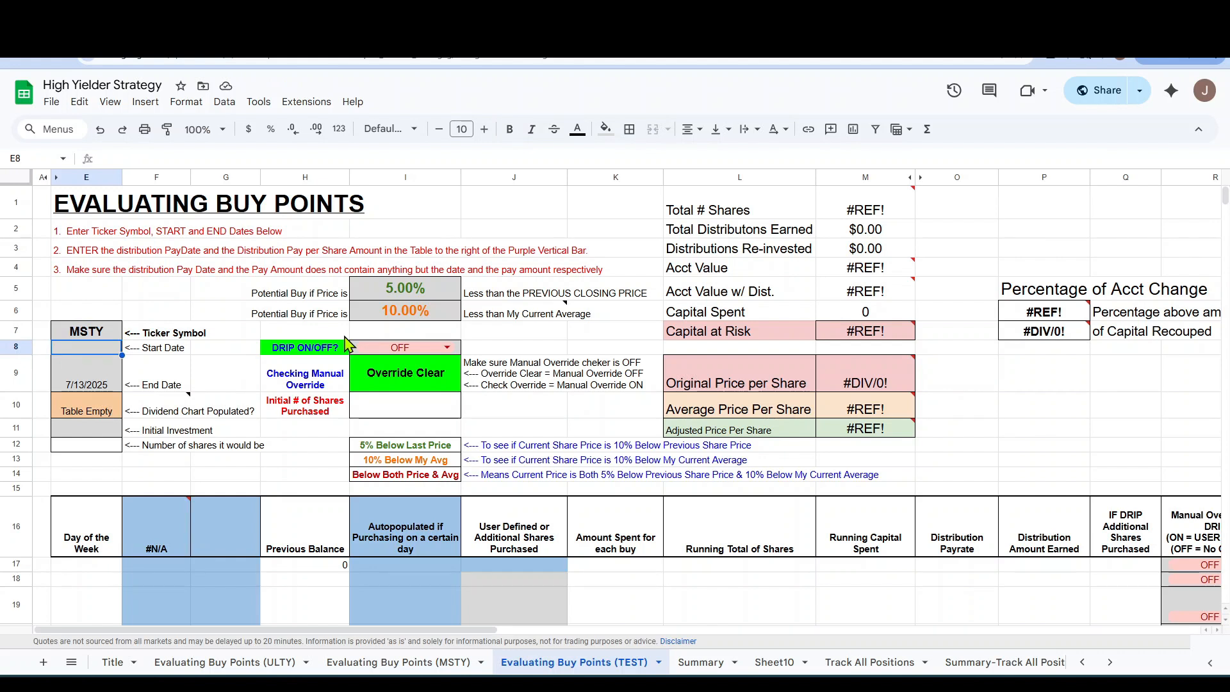
pyautogui.write('8/2')
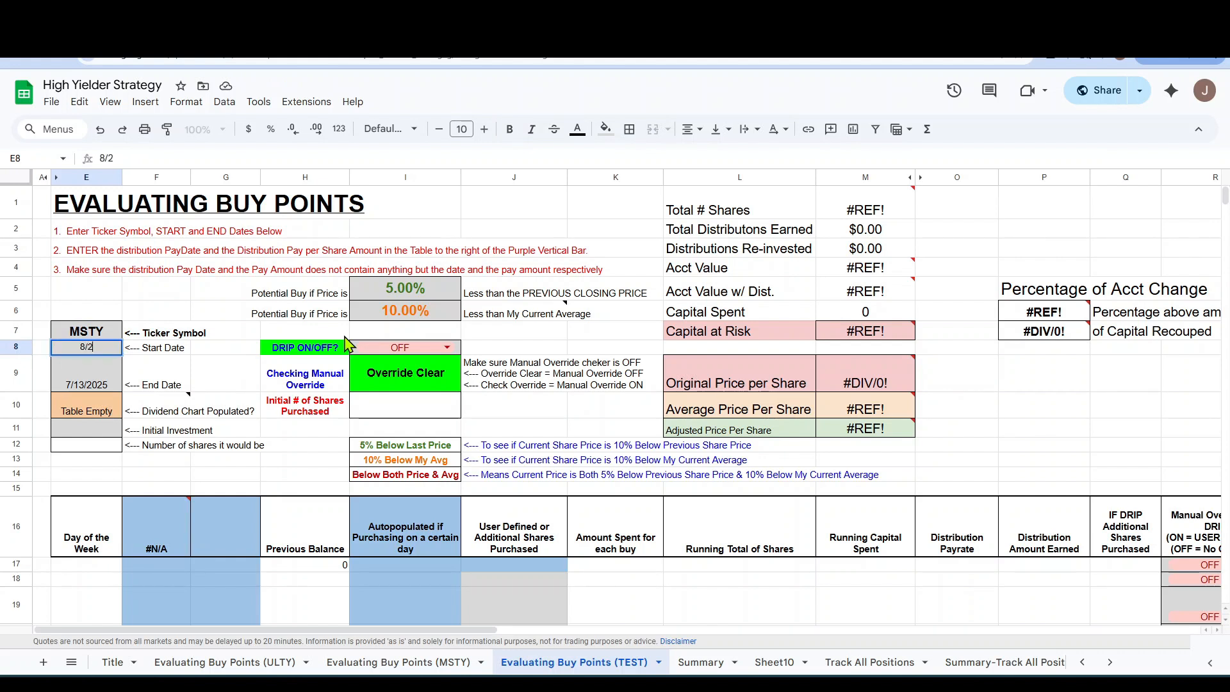
pyautogui.write('3/2024')
pyautogui.click(170, 375)
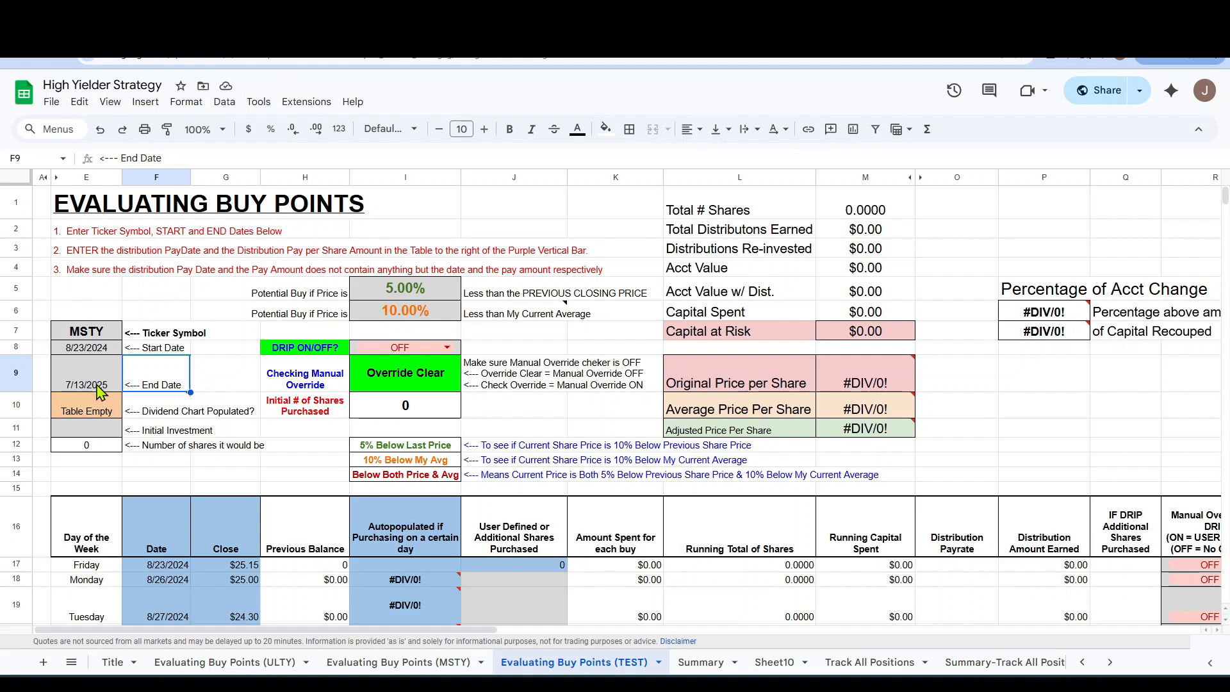
# Set the initial investment in E11 to 15000.
pyautogui.moveTo(156, 441)
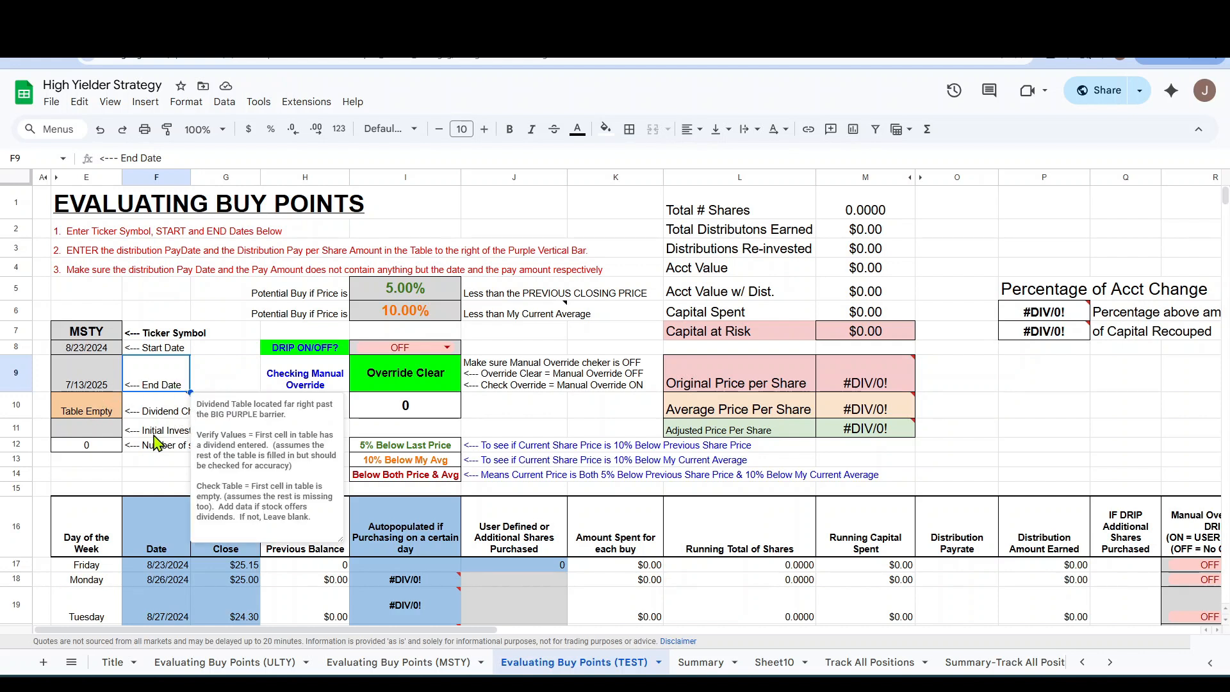
pyautogui.click(85, 430)
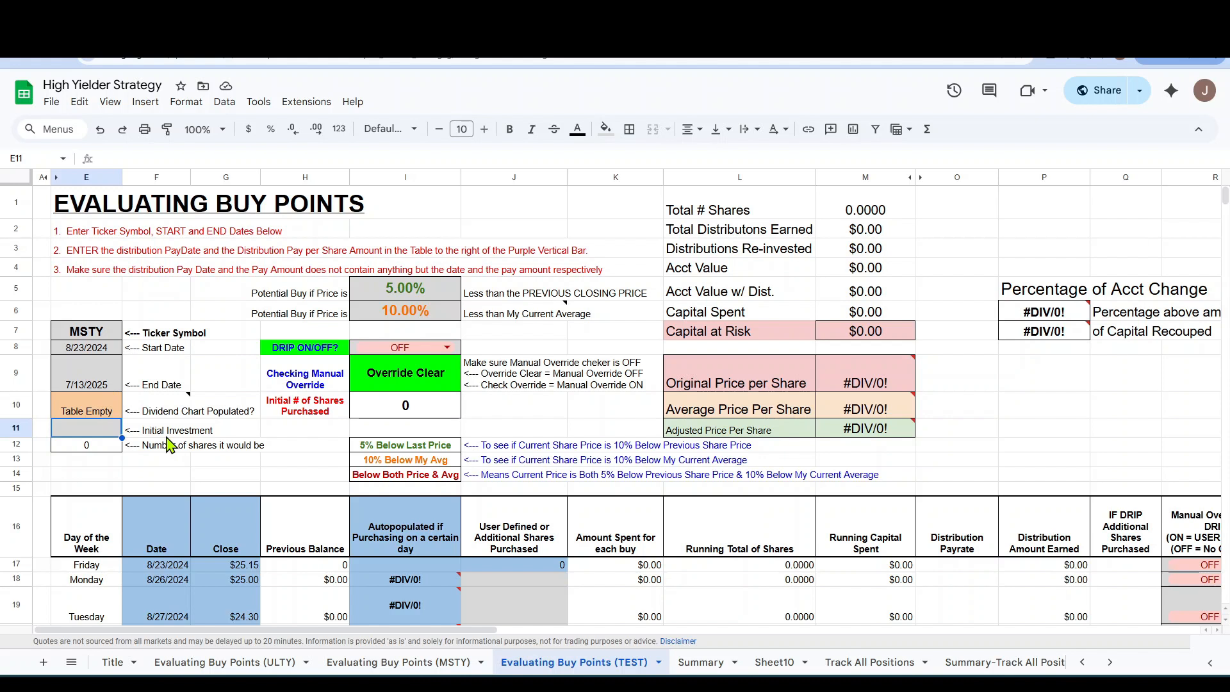
pyautogui.write('15000')
pyautogui.press('Return')
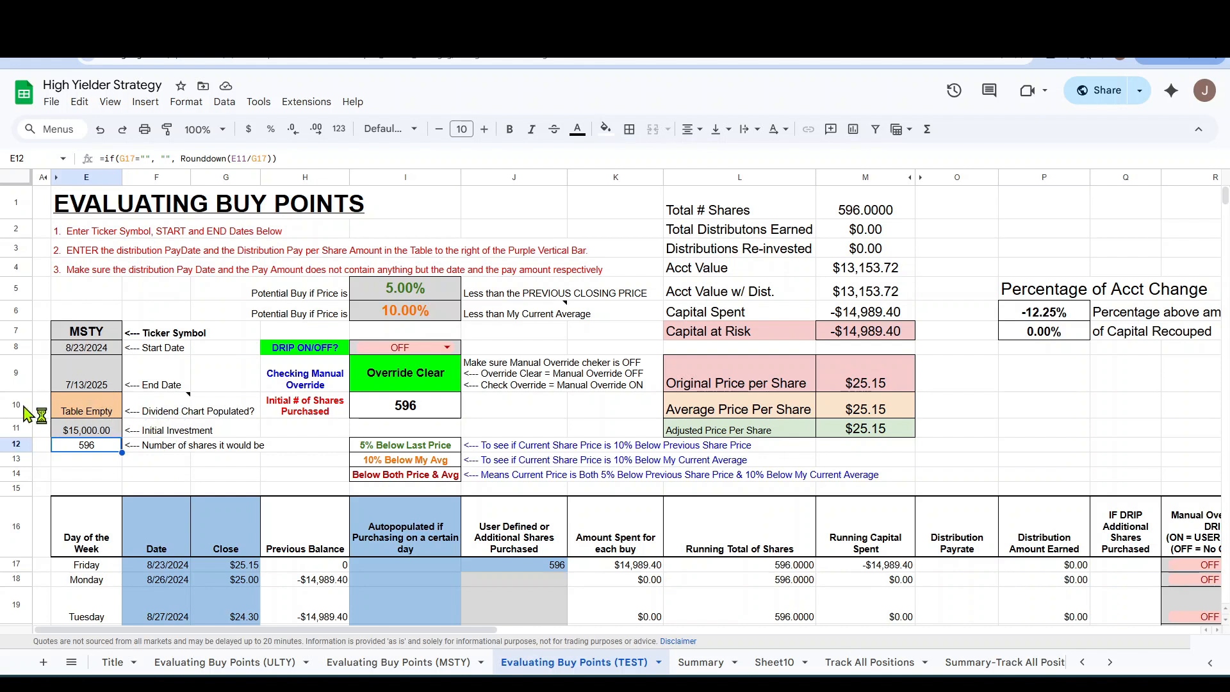
pyautogui.click(99, 474)
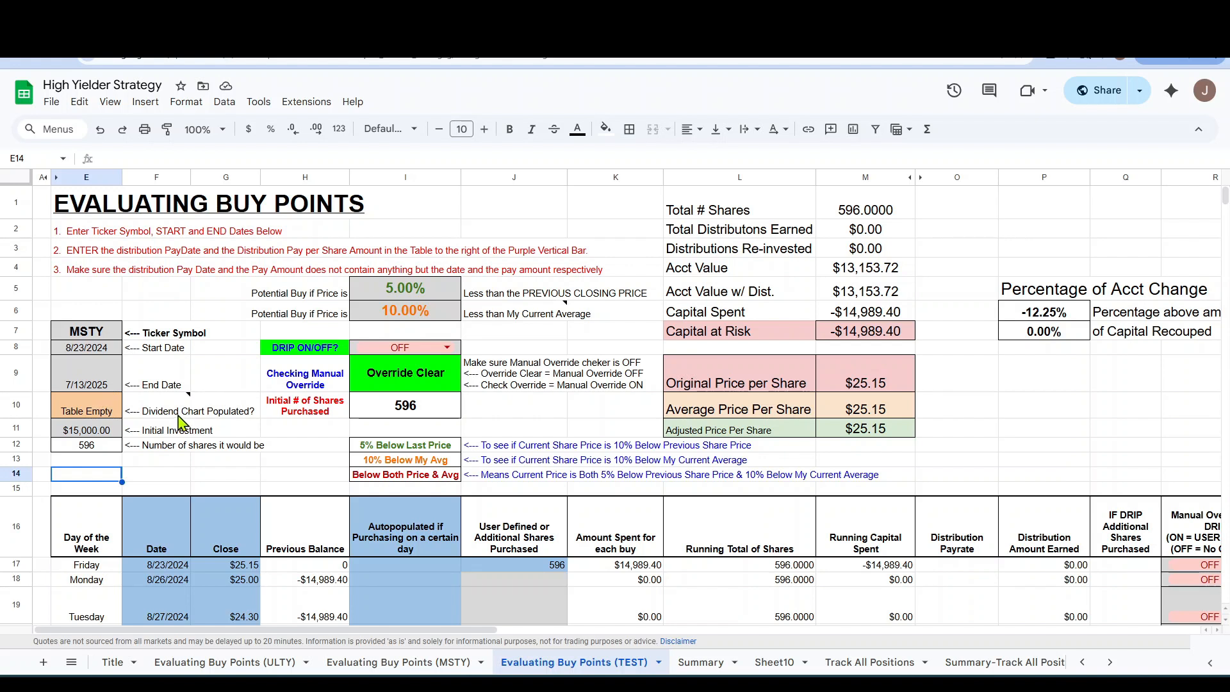
pyautogui.moveTo(179, 422)
pyautogui.click(165, 462)
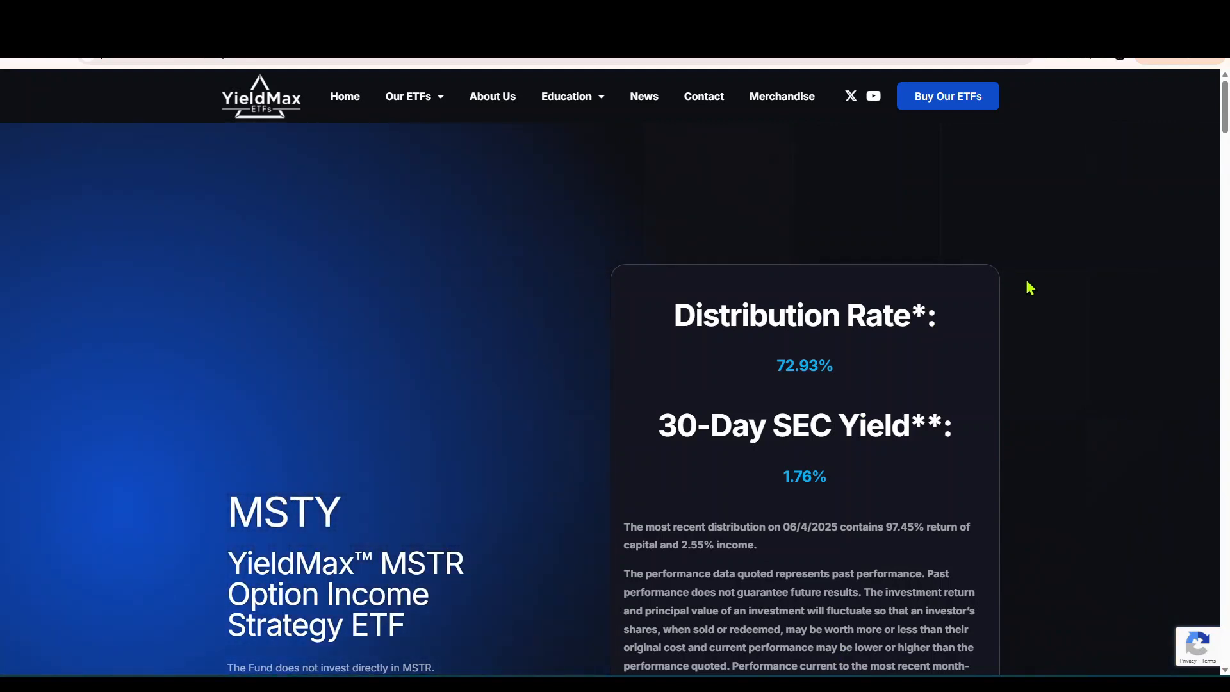
# Copy all rows of the Distribution Details table on the MSTY fund page, from the 07/07/2025 payment down to 04/08/2024.
pyautogui.scroll(-3, 1052, 296)
pyautogui.scroll(-20, 1056, 308)
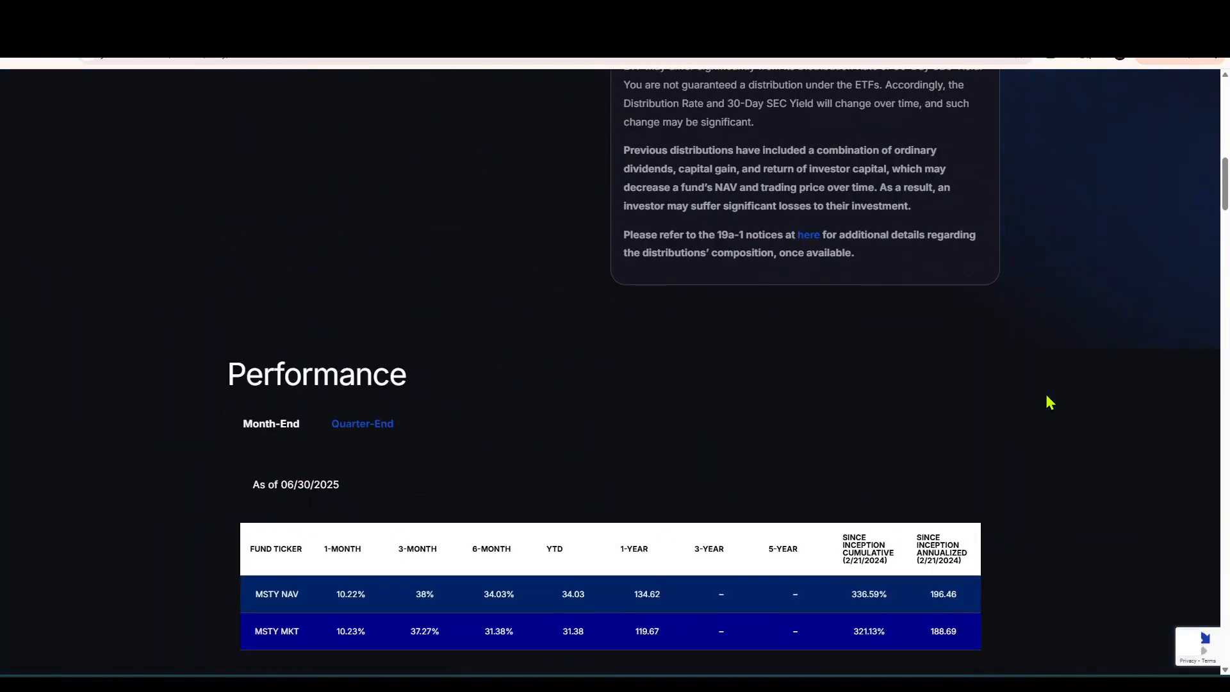
pyautogui.scroll(-1, 1048, 417)
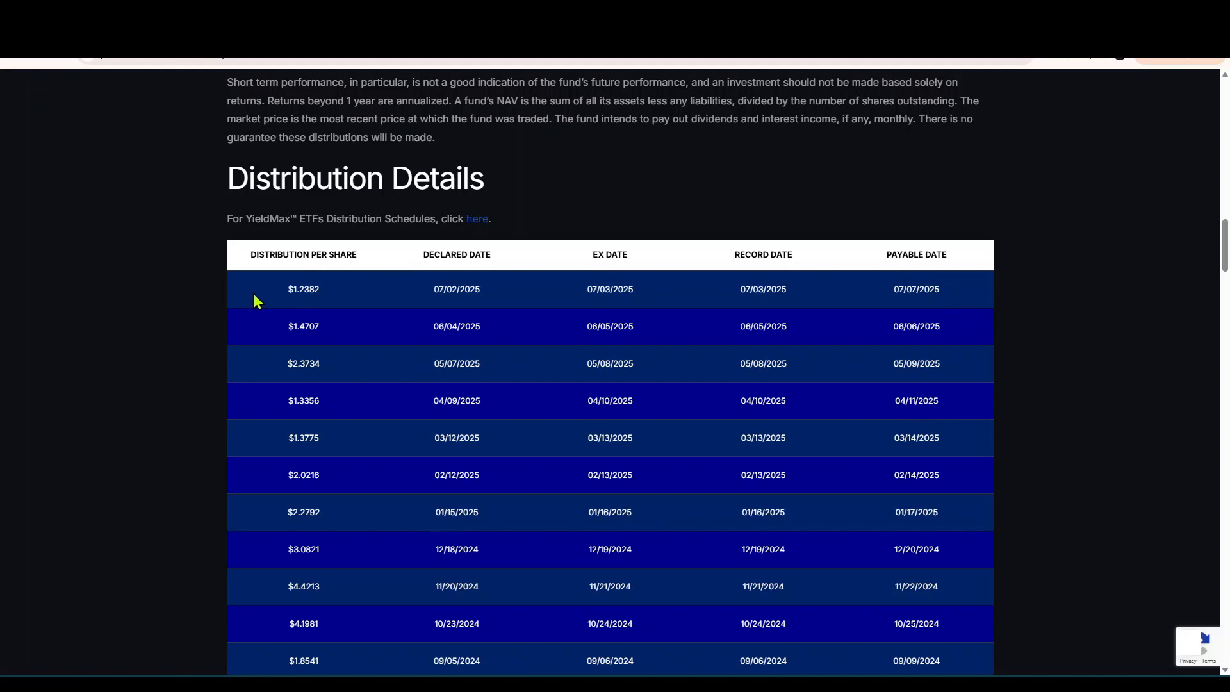
pyautogui.moveTo(294, 290); pyautogui.dragTo(979, 395)
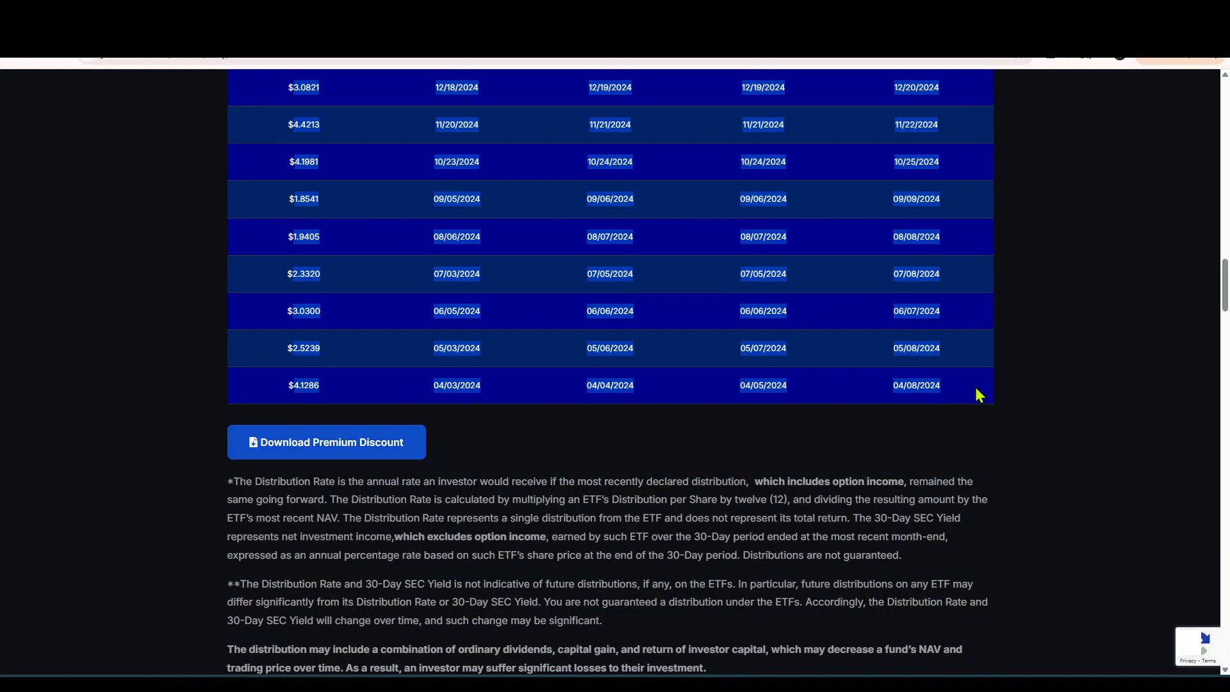
pyautogui.rightClick(951, 391)
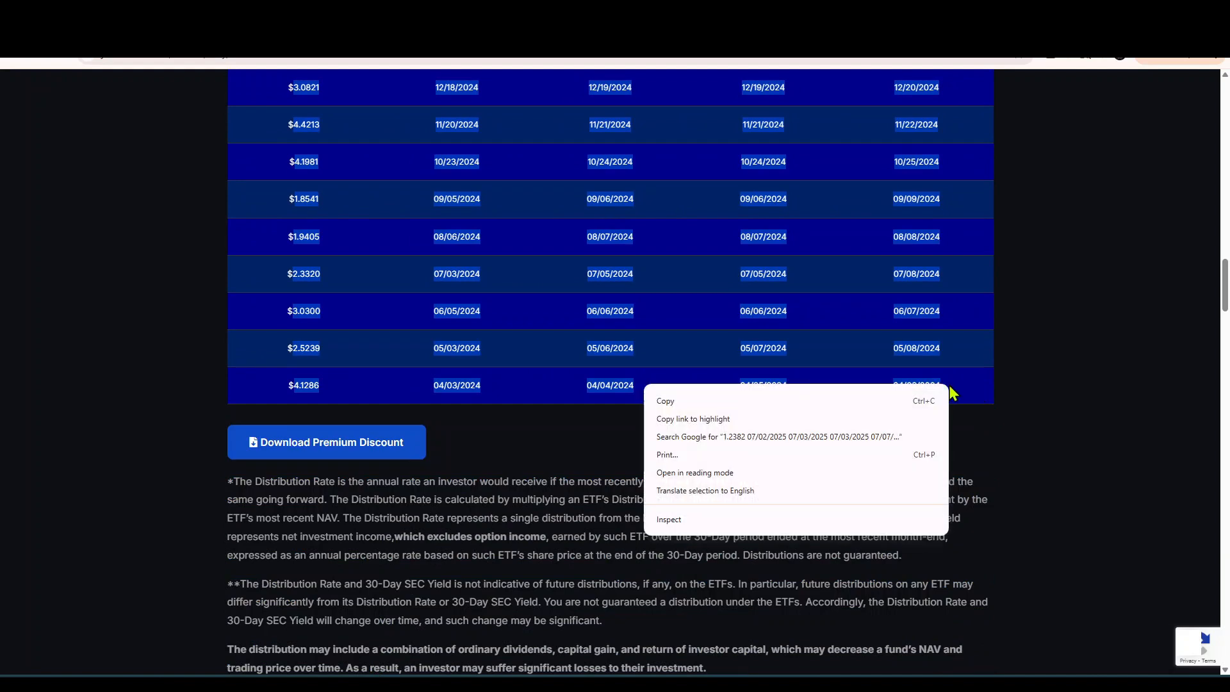
pyautogui.click(666, 404)
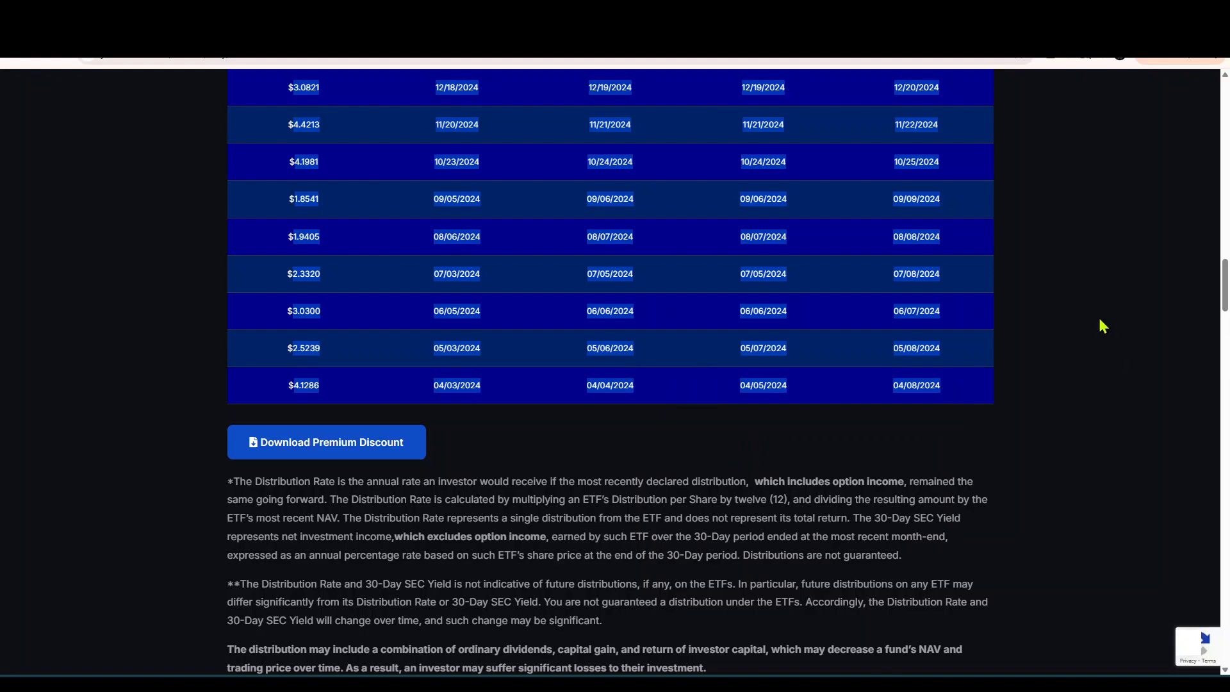
# Switch back to the Google Sheets workbook and paste the copied distributions as values only into the distribution table starting at AC22.
pyautogui.click(833, 683)
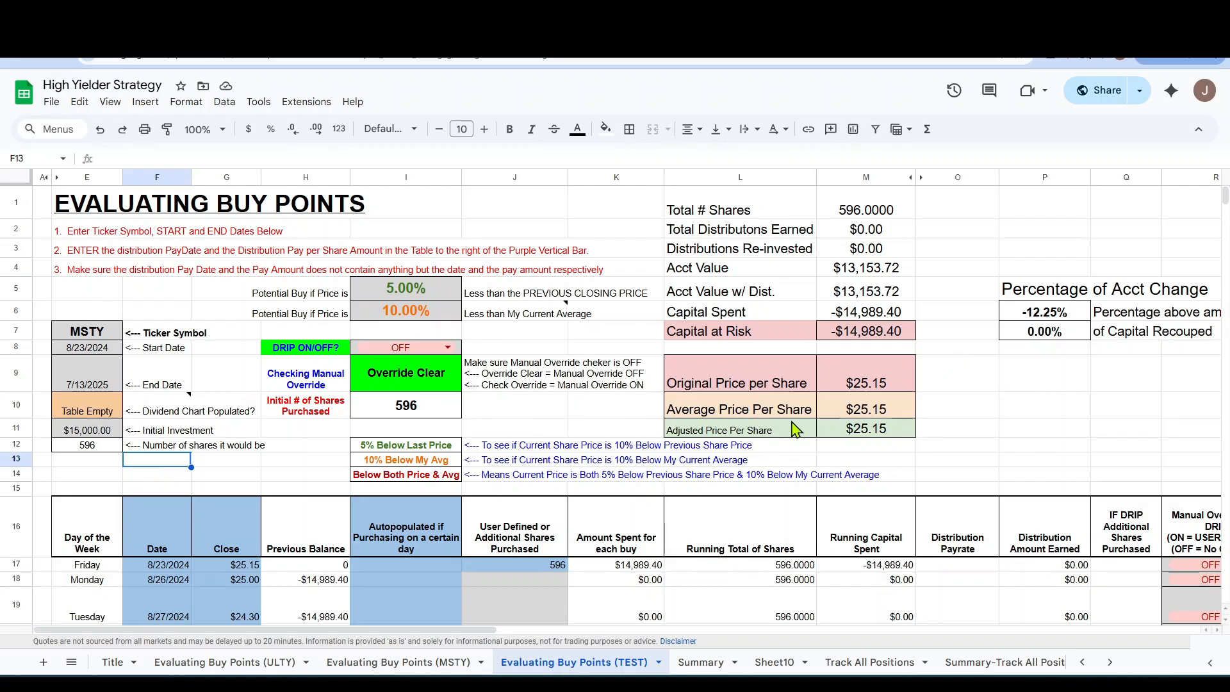
pyautogui.moveTo(468, 636); pyautogui.dragTo(882, 635)
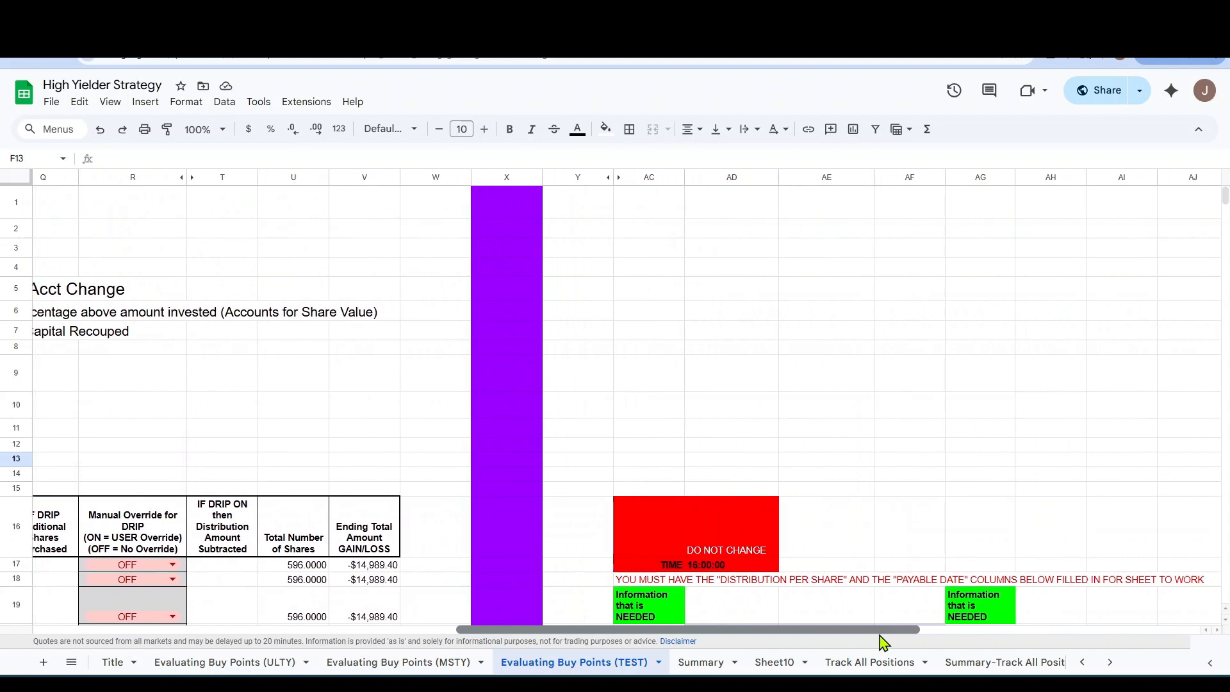
pyautogui.click(695, 346)
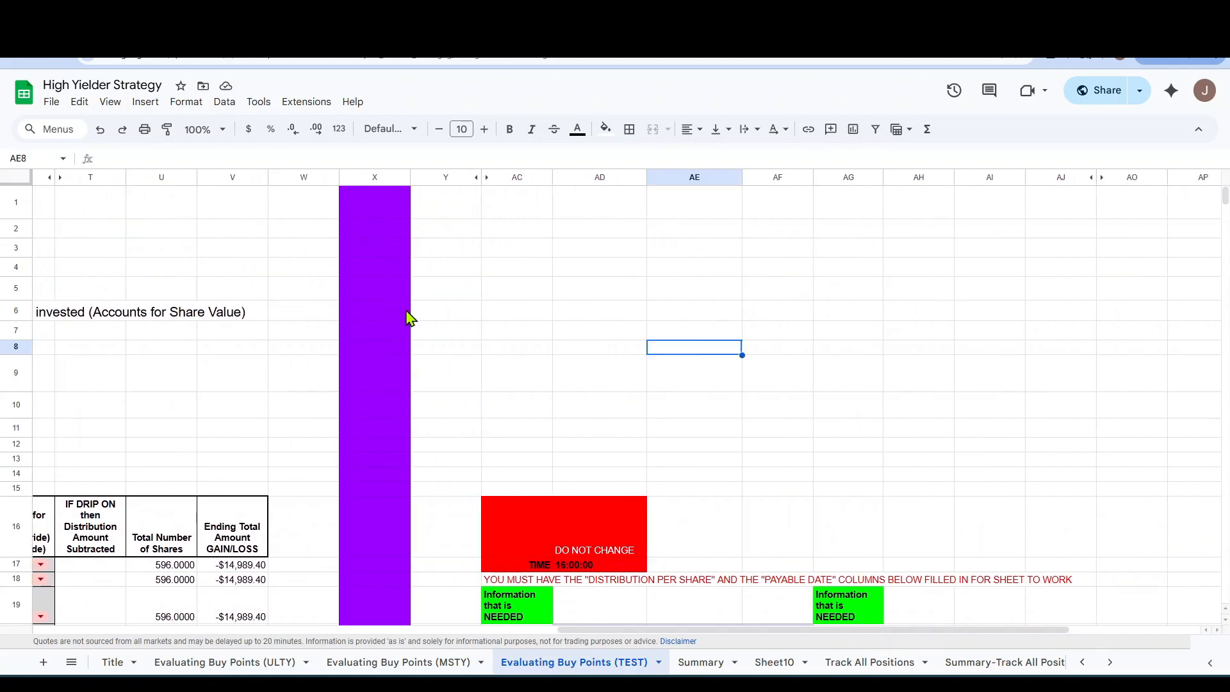
pyautogui.scroll(-5, 728, 425)
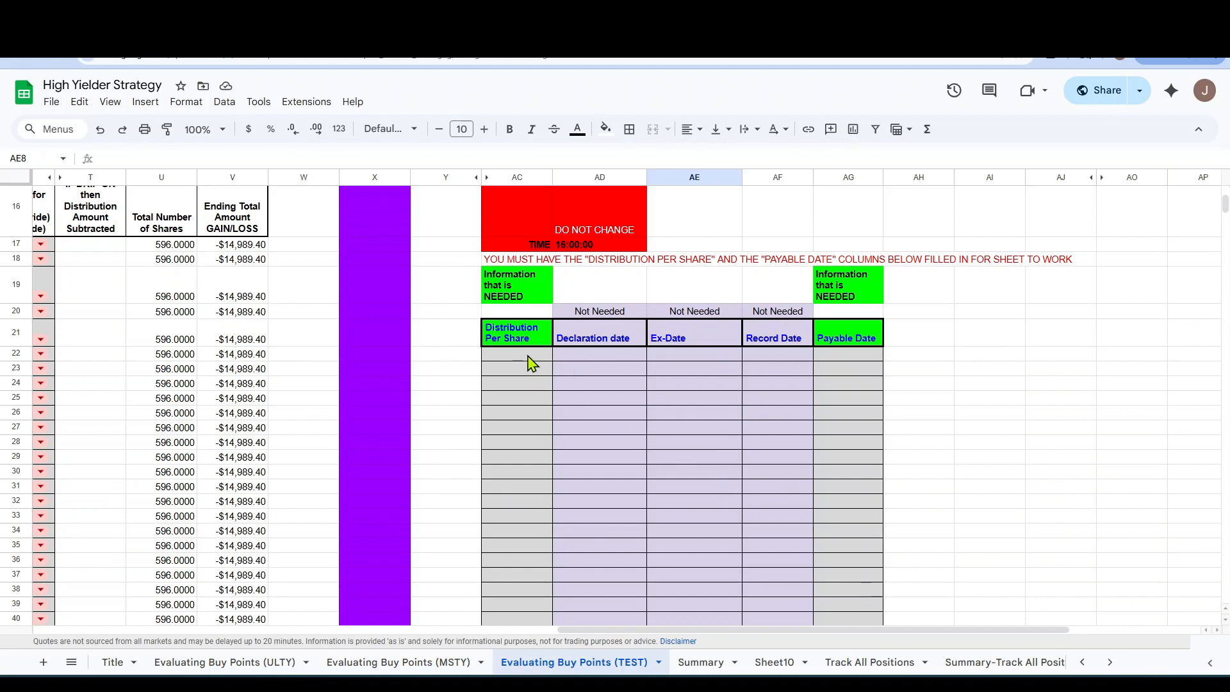
pyautogui.click(529, 363)
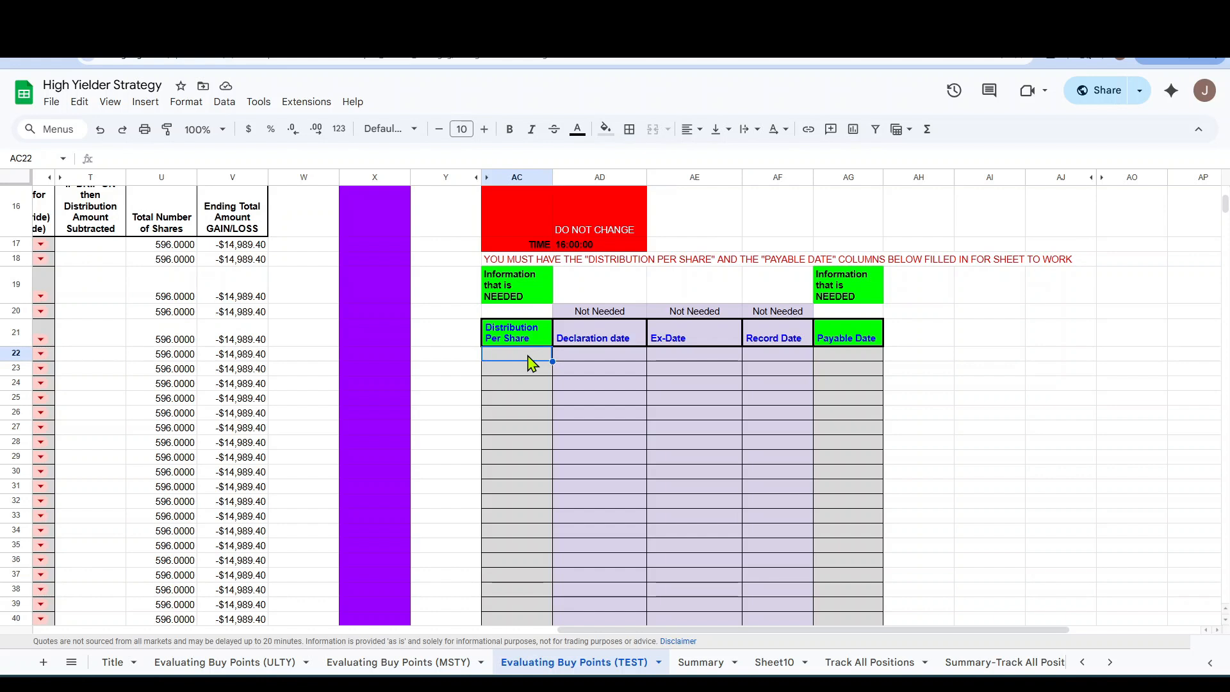
pyautogui.rightClick(530, 363)
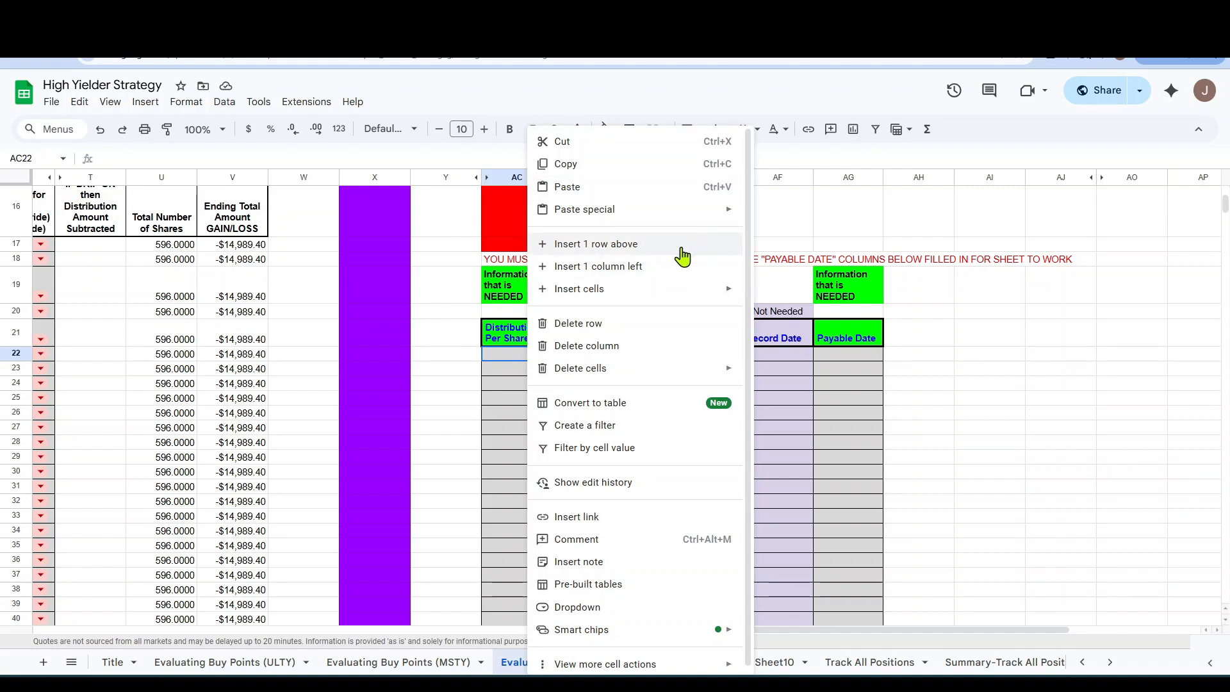
pyautogui.moveTo(605, 215)
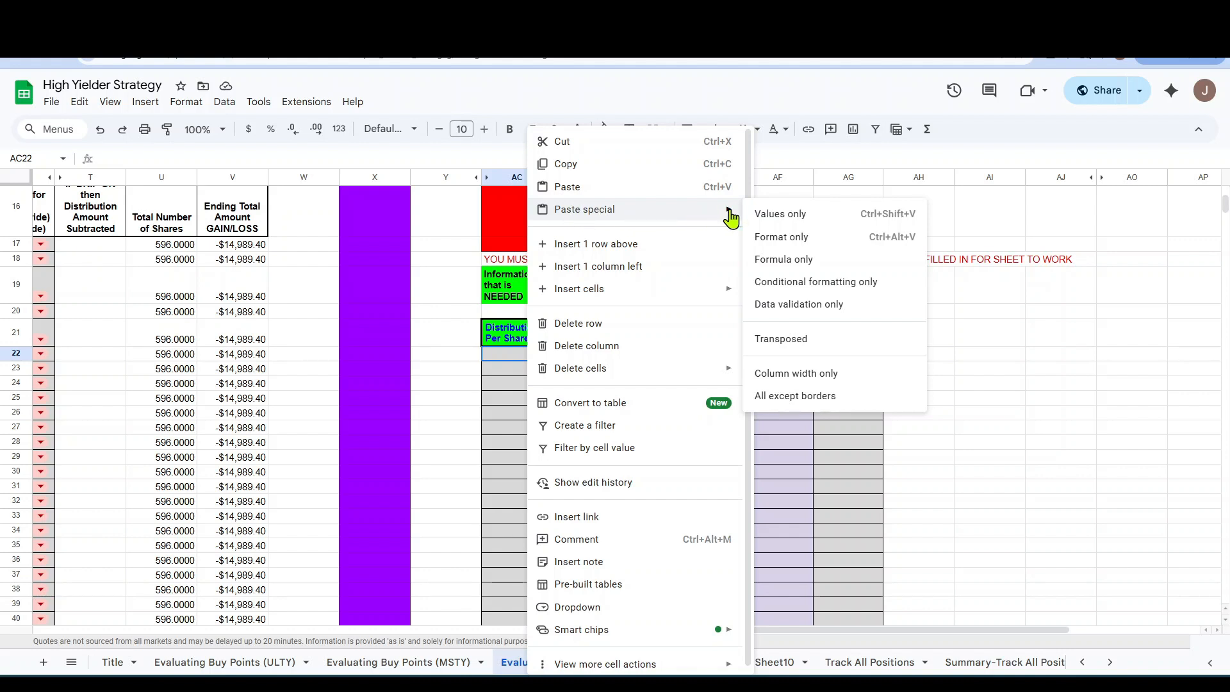
pyautogui.click(798, 222)
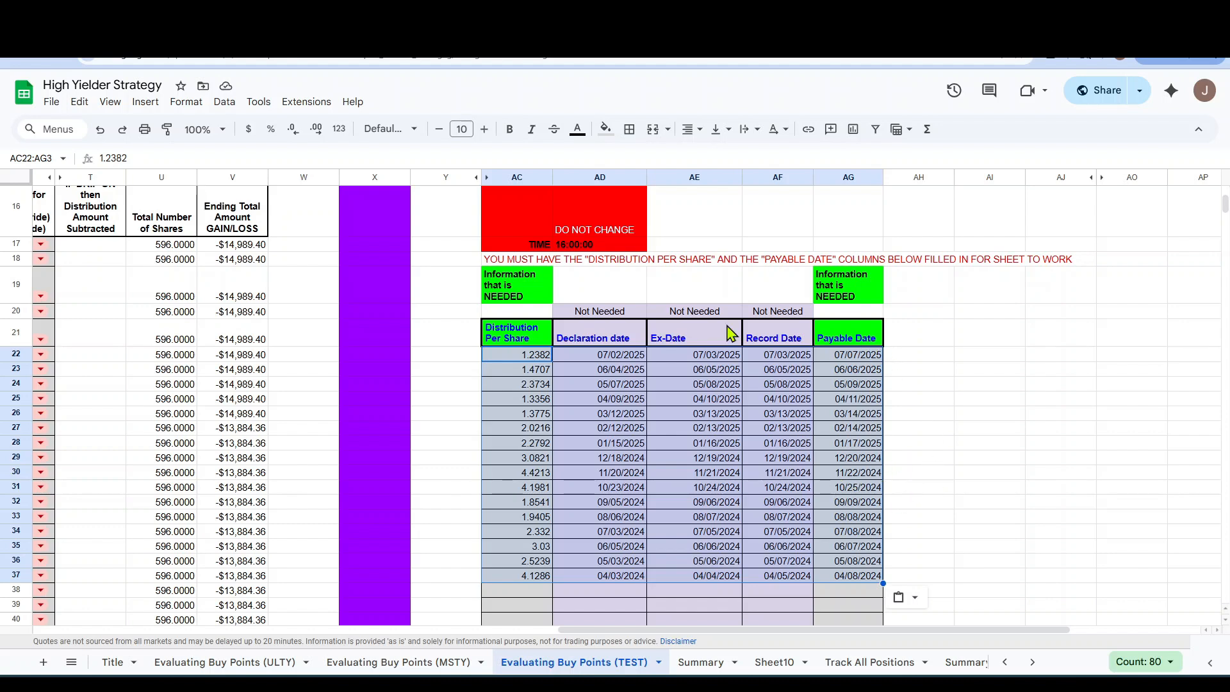
# Return to the summary area and read the notes on the dividend chart and the potential buy below the current average.
pyautogui.scroll(5, 537, 512)
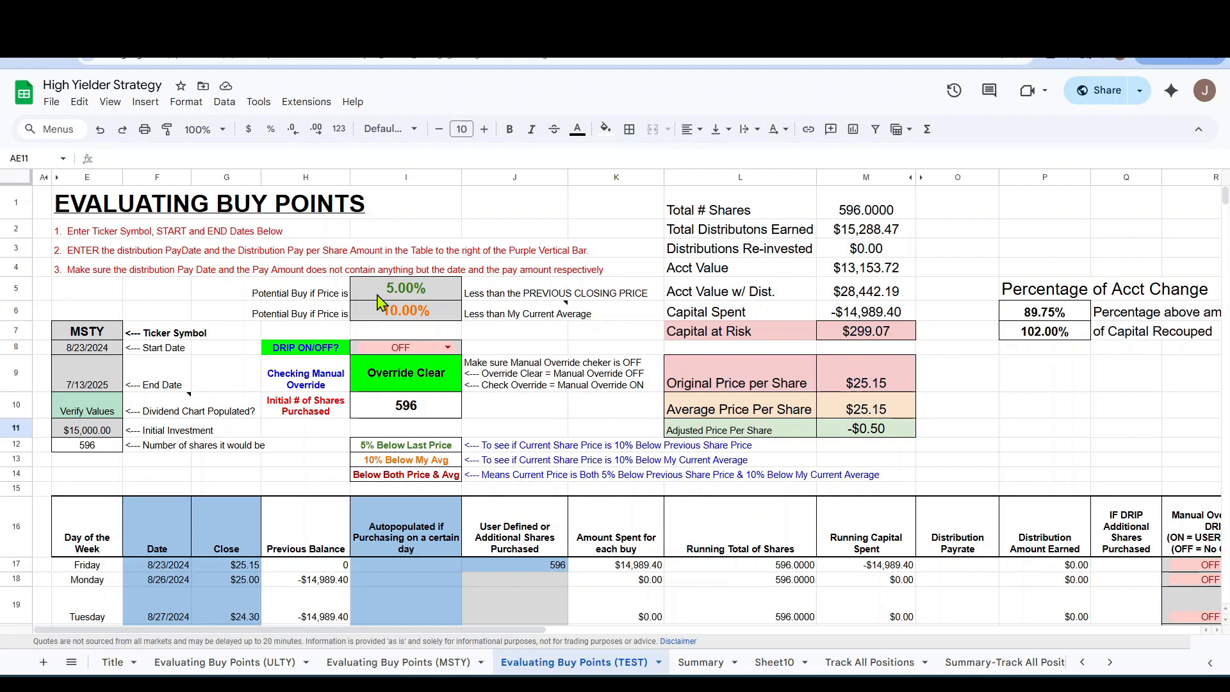
pyautogui.moveTo(142, 404)
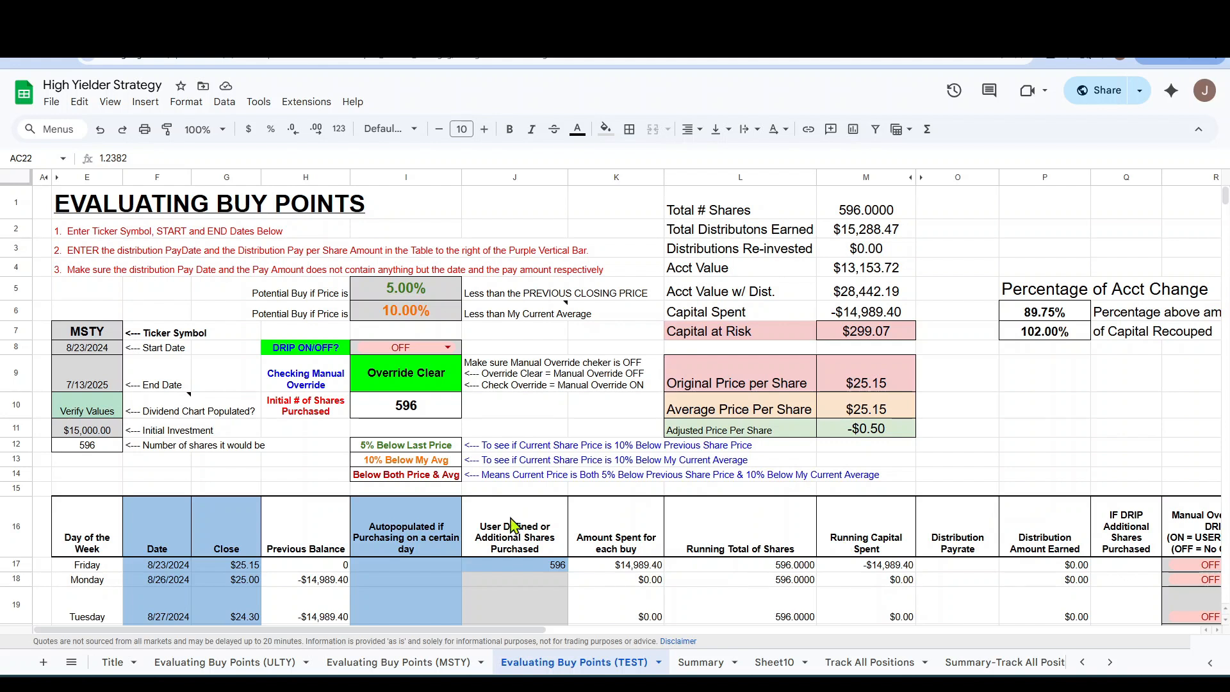
pyautogui.moveTo(567, 316)
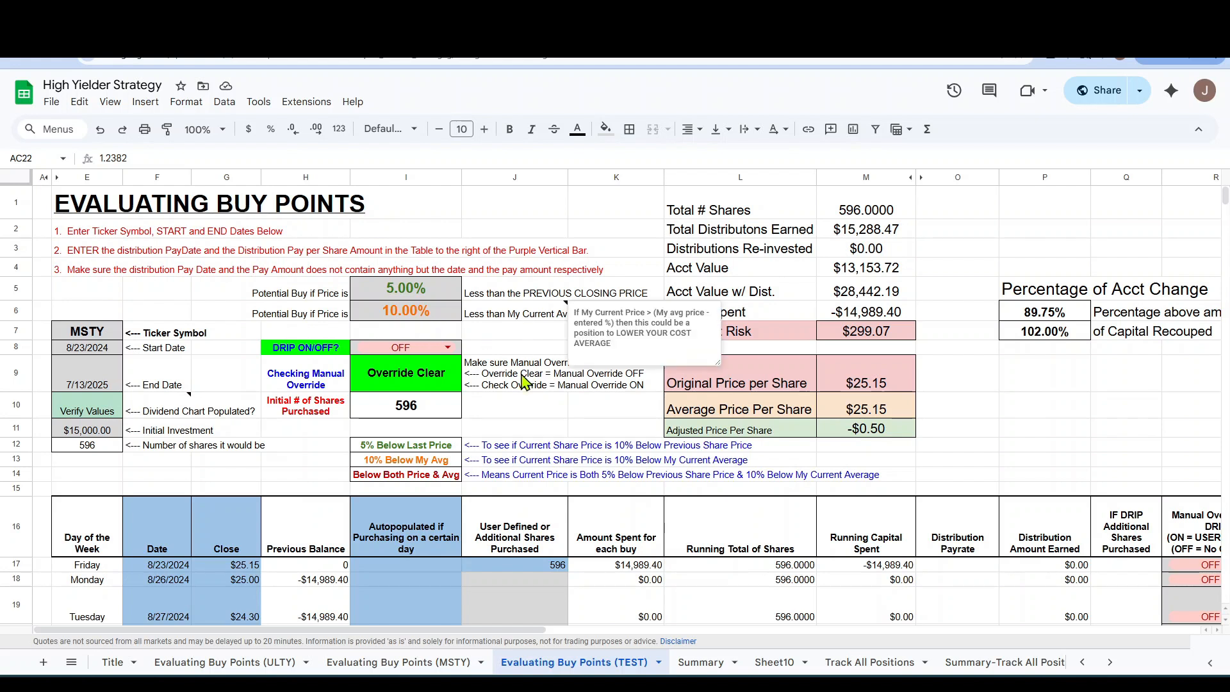
pyautogui.click(606, 431)
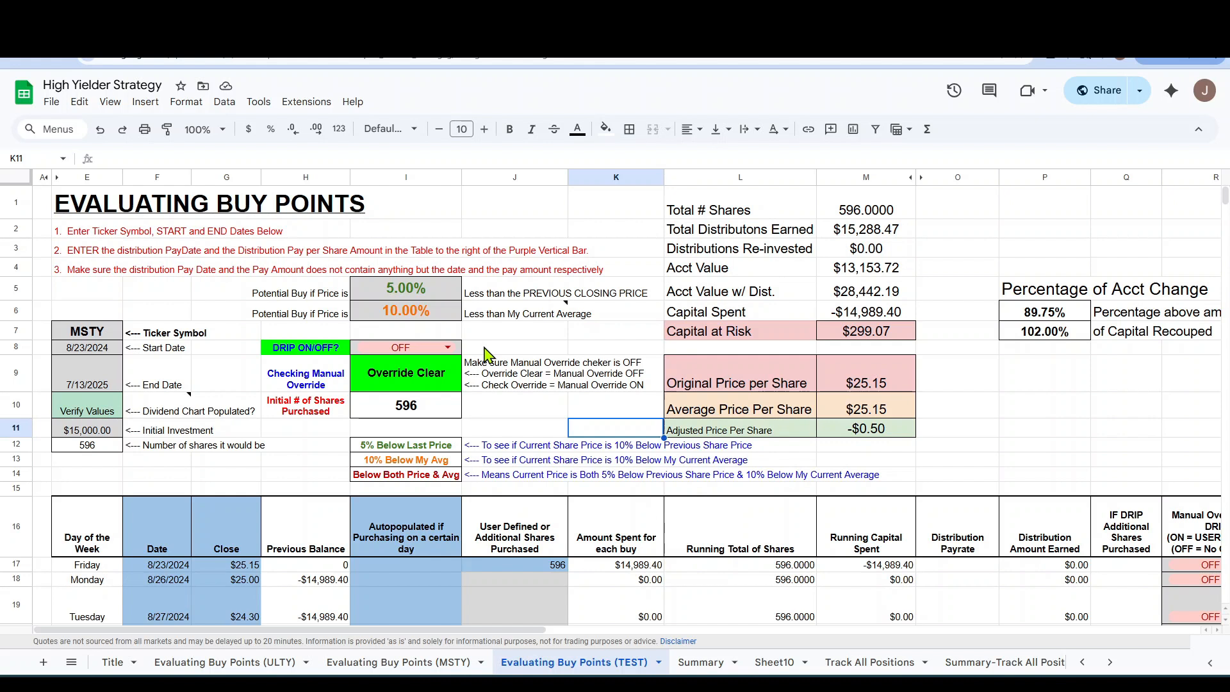
# Turn the DRIP setting in I8 ON, compare the account totals, and return it to OFF.
pyautogui.click(448, 349)
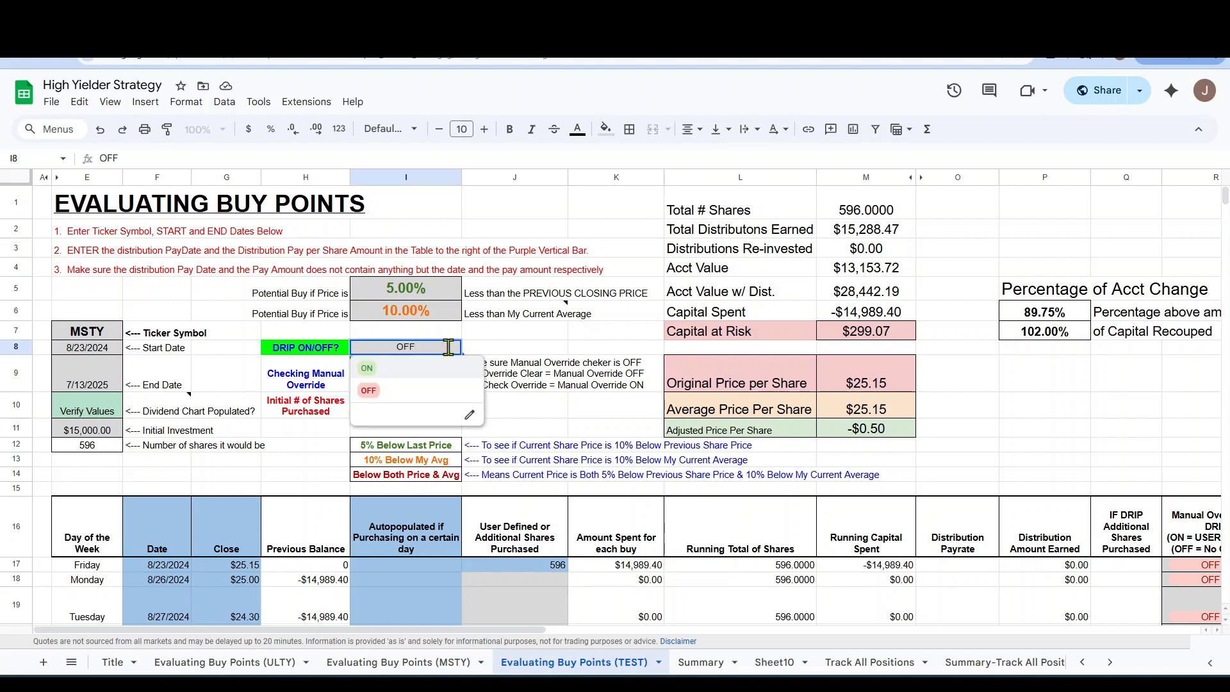
pyautogui.click(371, 394)
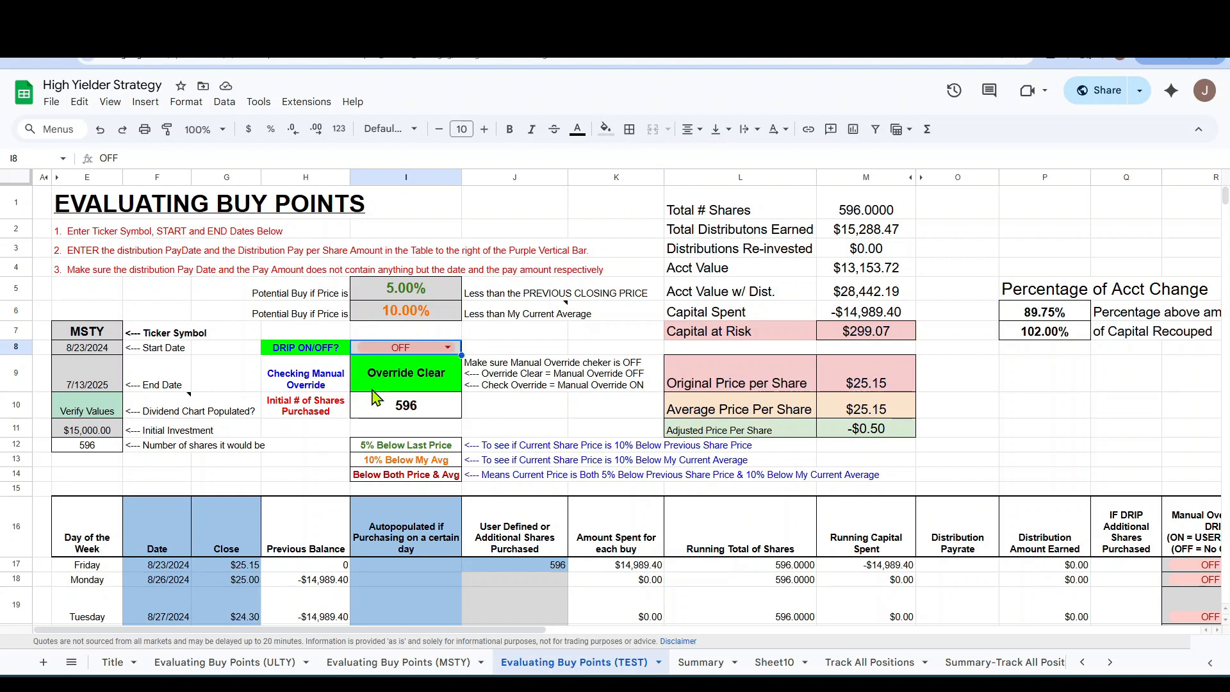
pyautogui.click(447, 346)
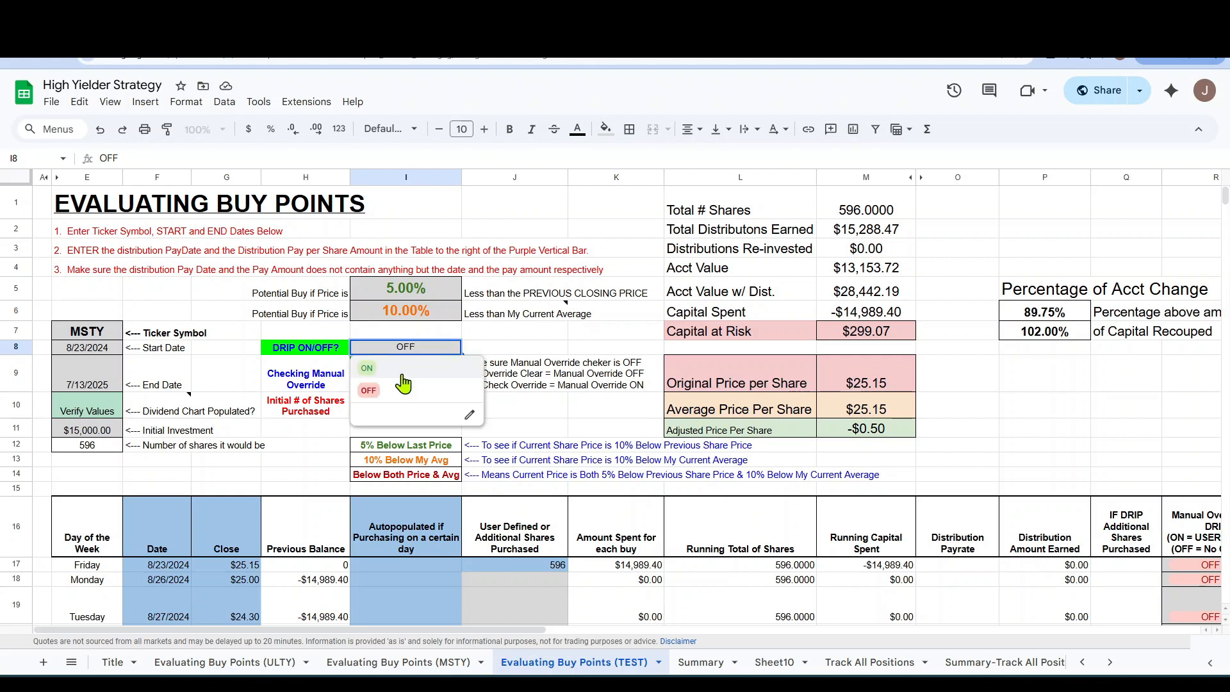
pyautogui.click(367, 369)
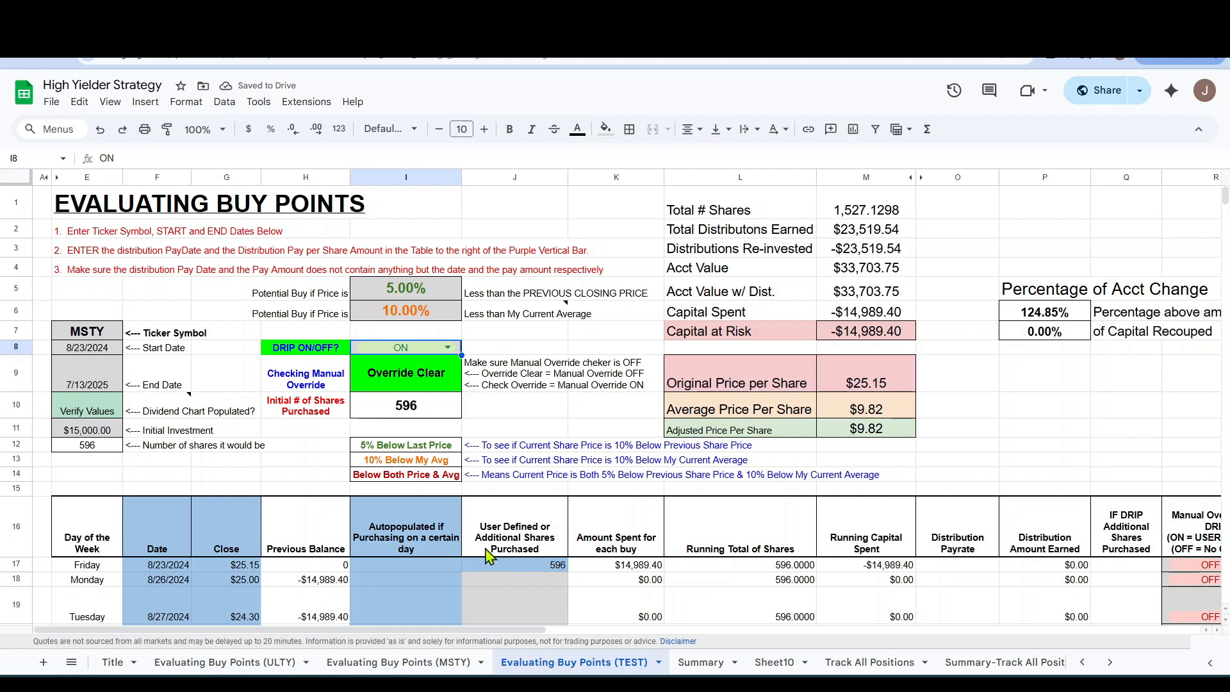
pyautogui.click(446, 340)
pyautogui.click(369, 384)
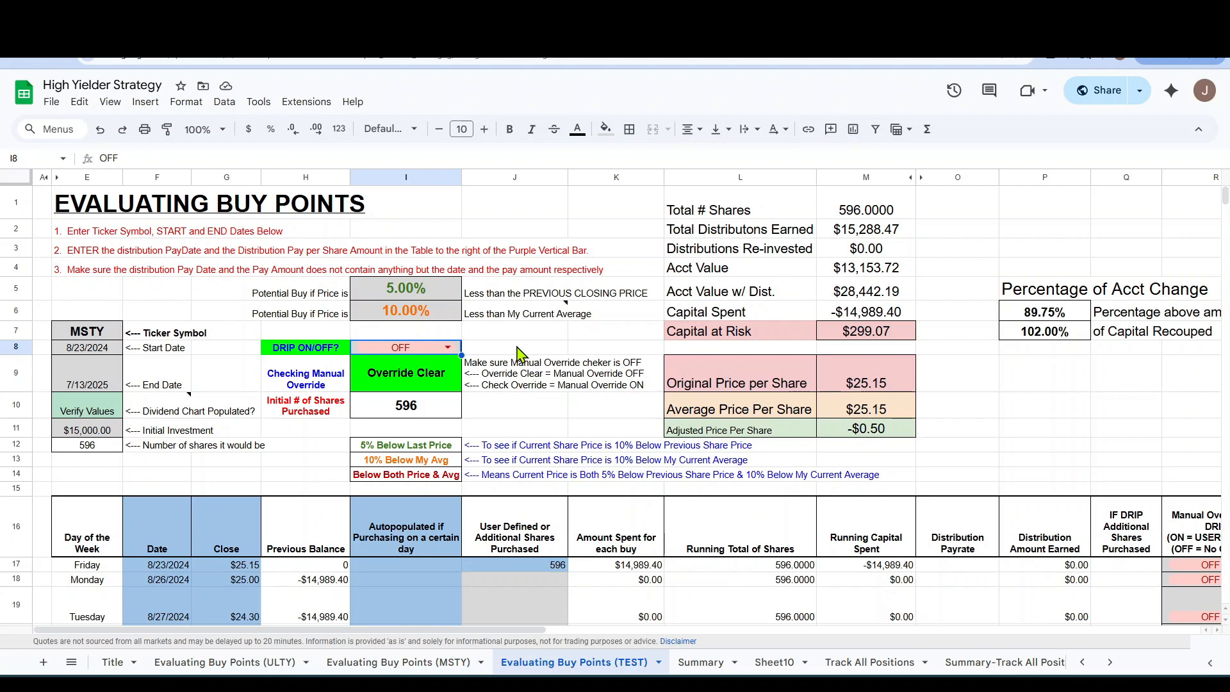
# Set DRIP in I8 to ON and review the manual override and buy signal columns of the daily table.
pyautogui.click(448, 348)
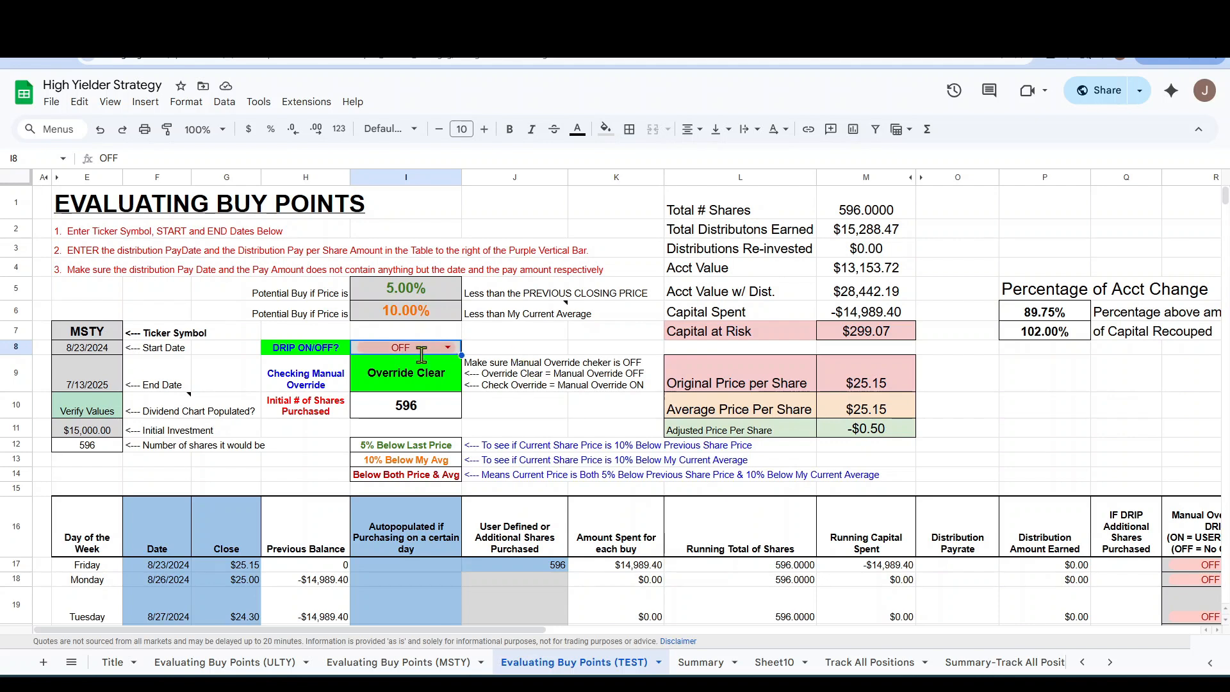
pyautogui.click(375, 369)
pyautogui.moveTo(487, 634); pyautogui.dragTo(604, 636)
pyautogui.scroll(-1, 996, 554)
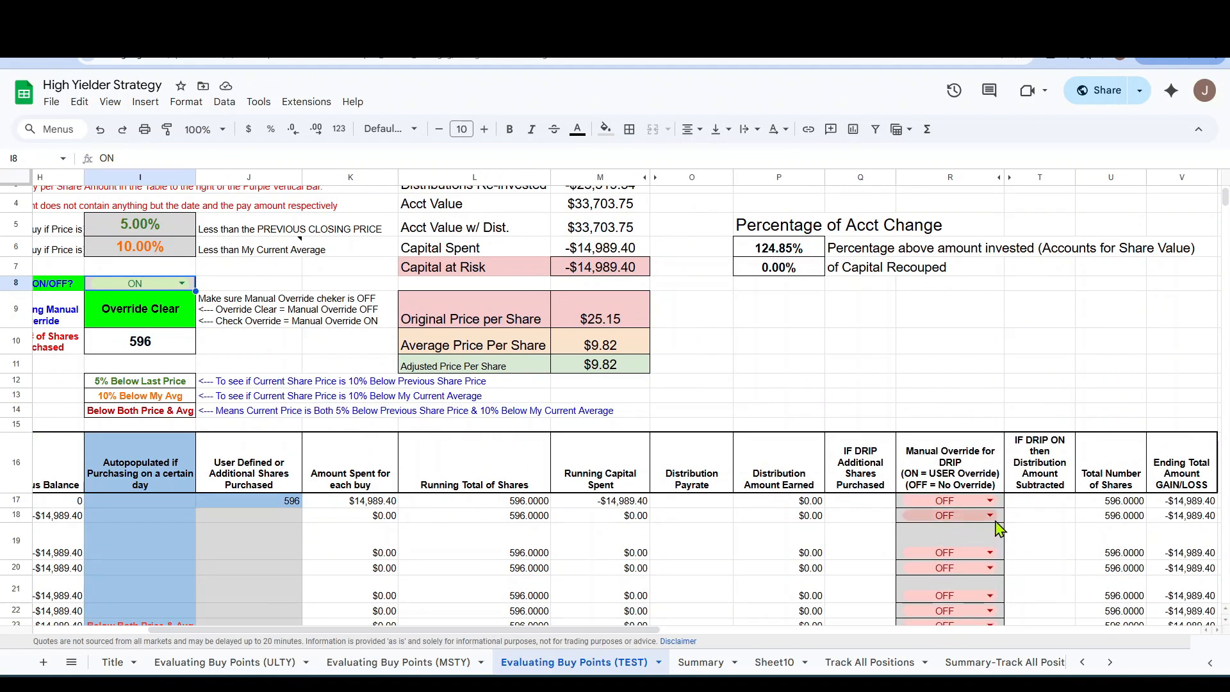
pyautogui.scroll(-5, 1000, 529)
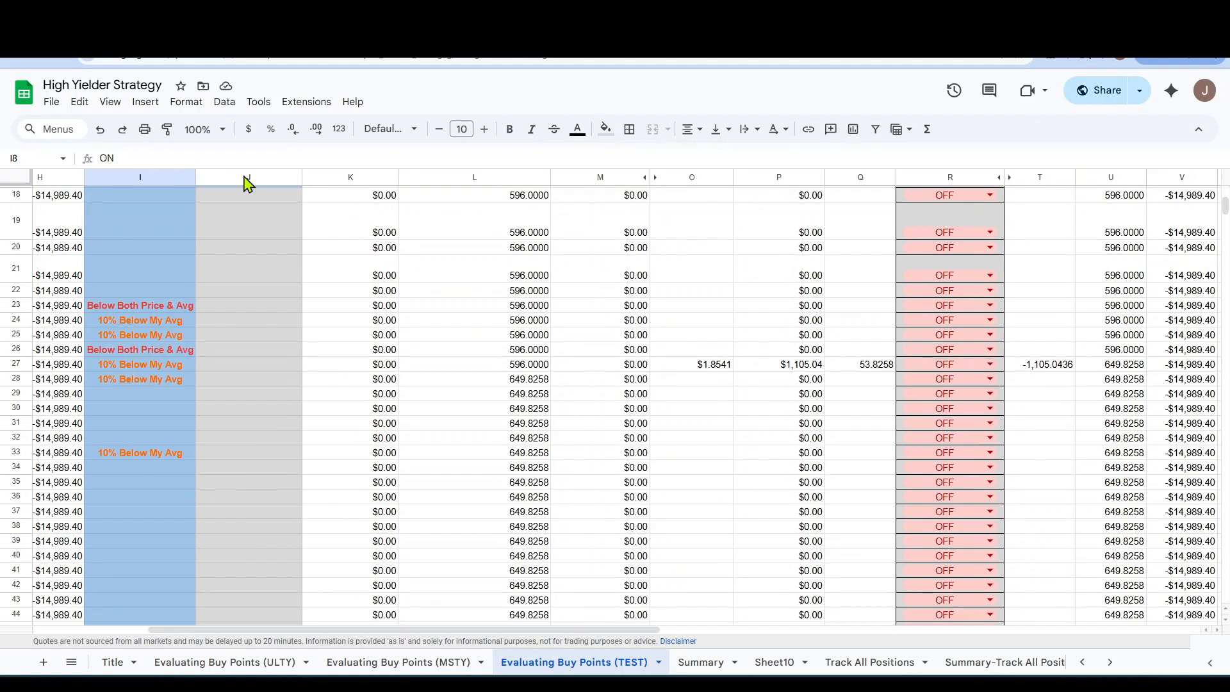
# Review the account totals and the buy-signal and manual override columns of the daily table with DRIP on.
pyautogui.scroll(6, 192, 410)
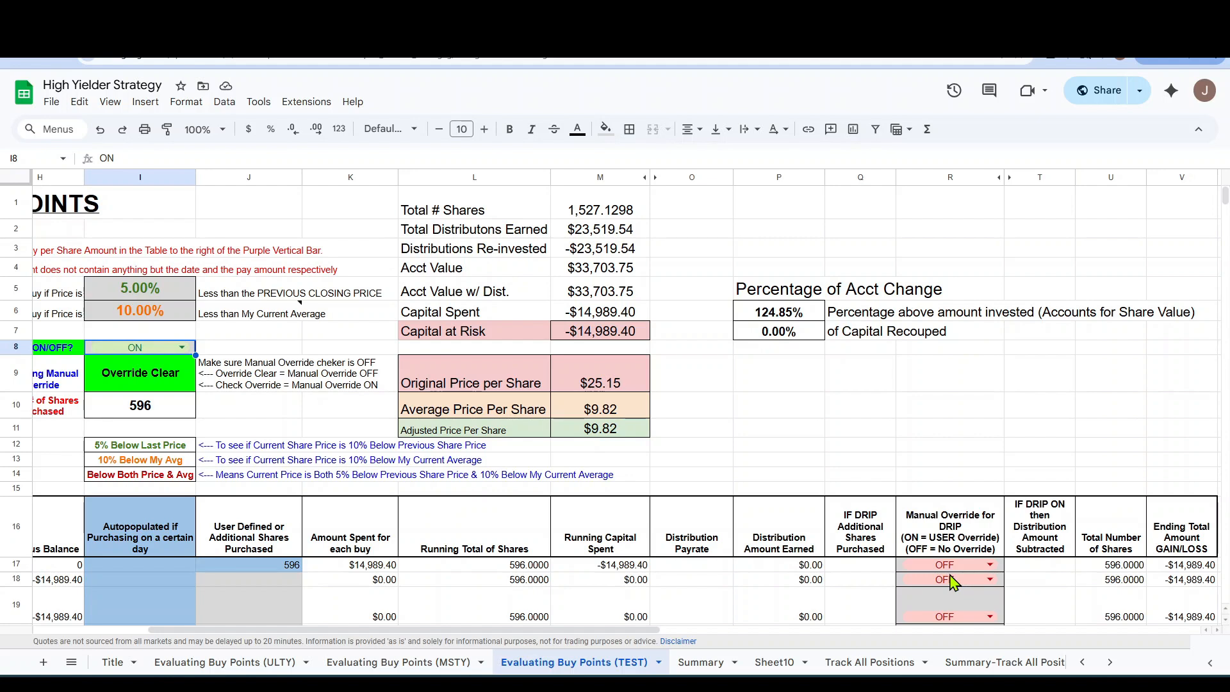
pyautogui.scroll(-5, 971, 596)
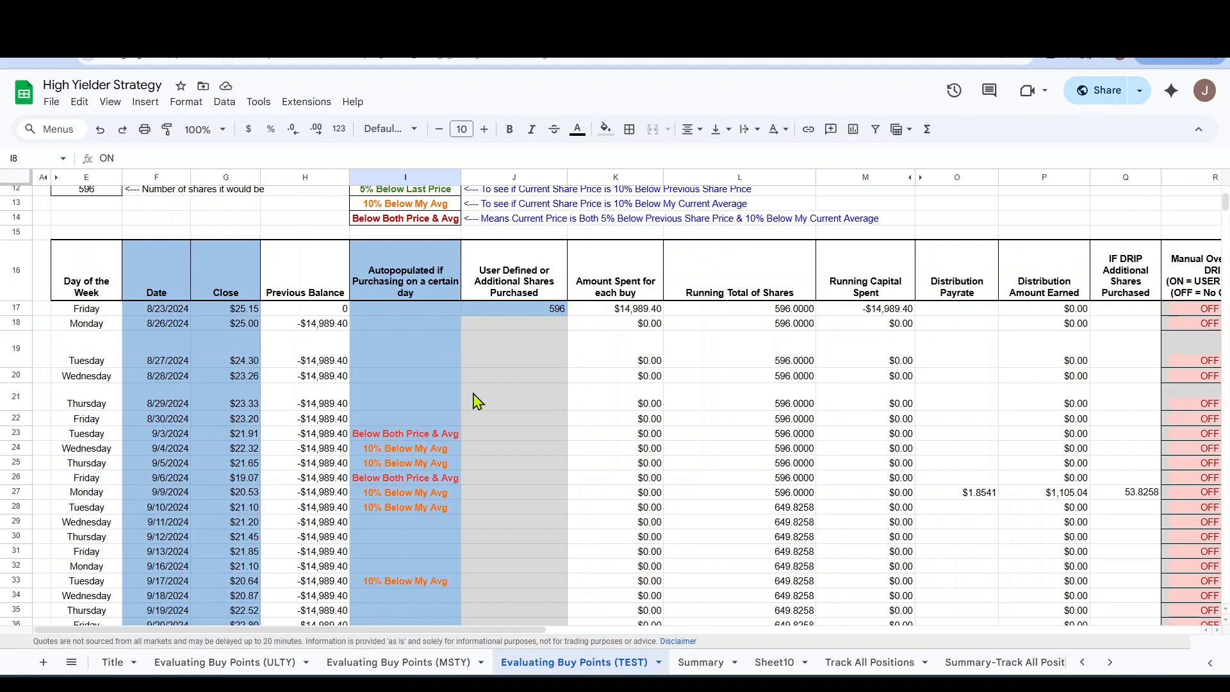
pyautogui.scroll(5, 474, 397)
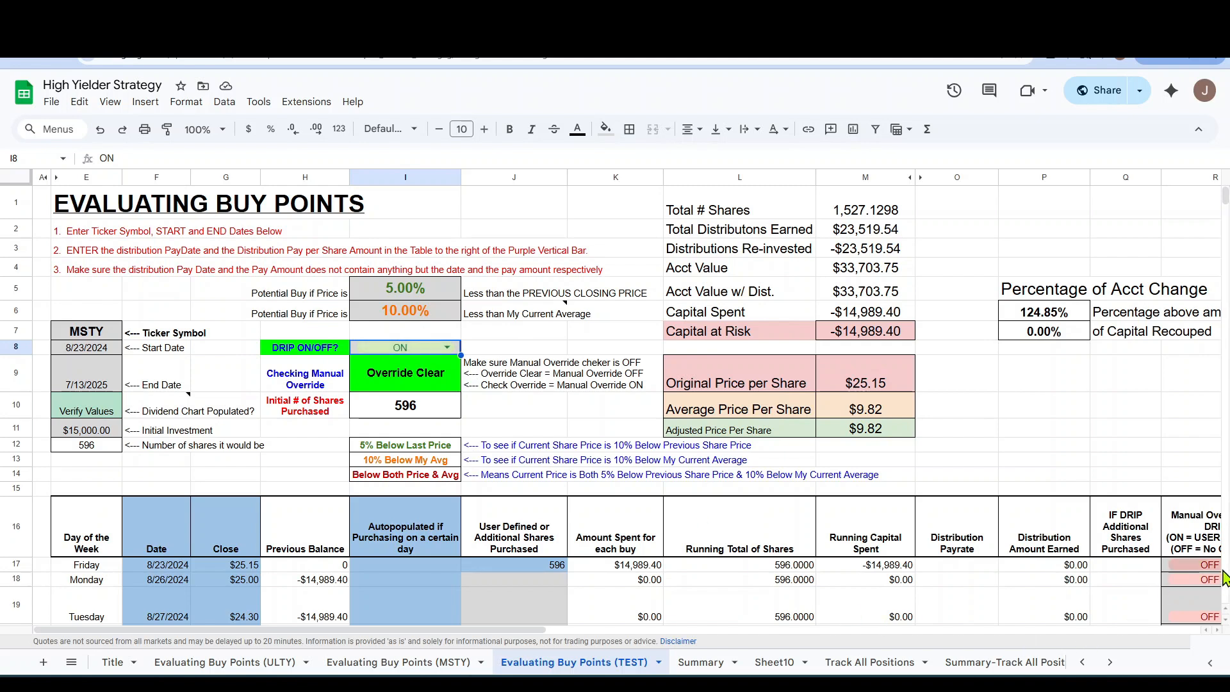
pyautogui.scroll(-5, 1211, 580)
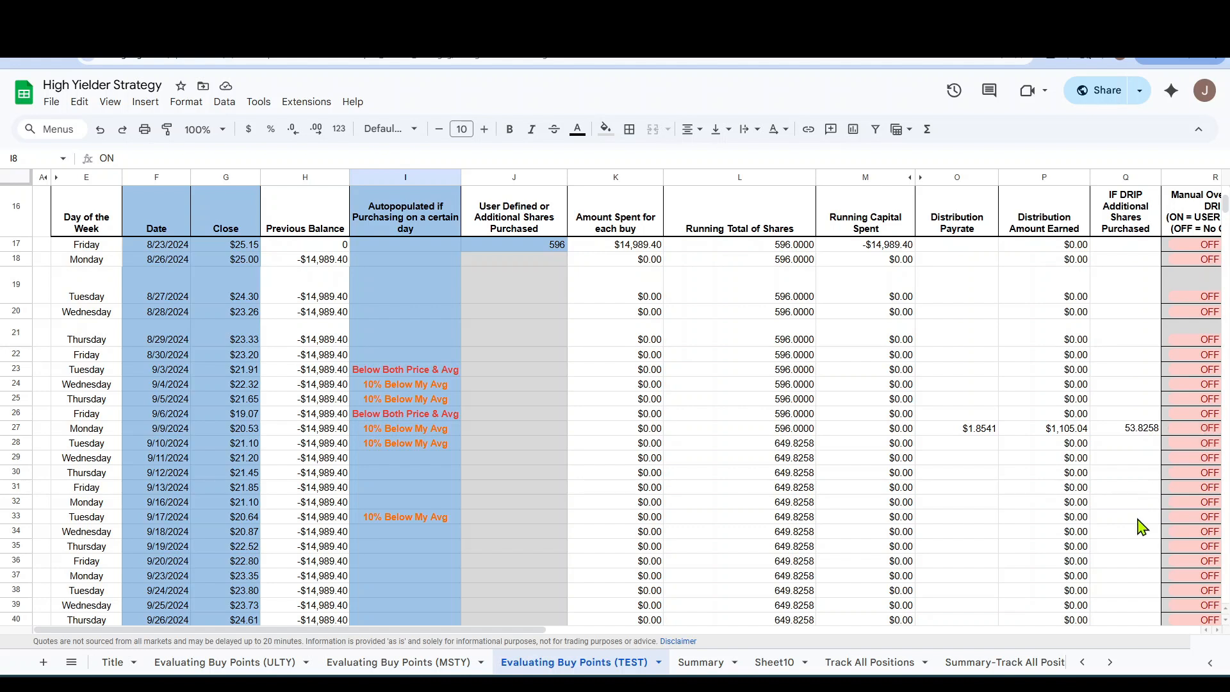
pyautogui.scroll(5, 475, 477)
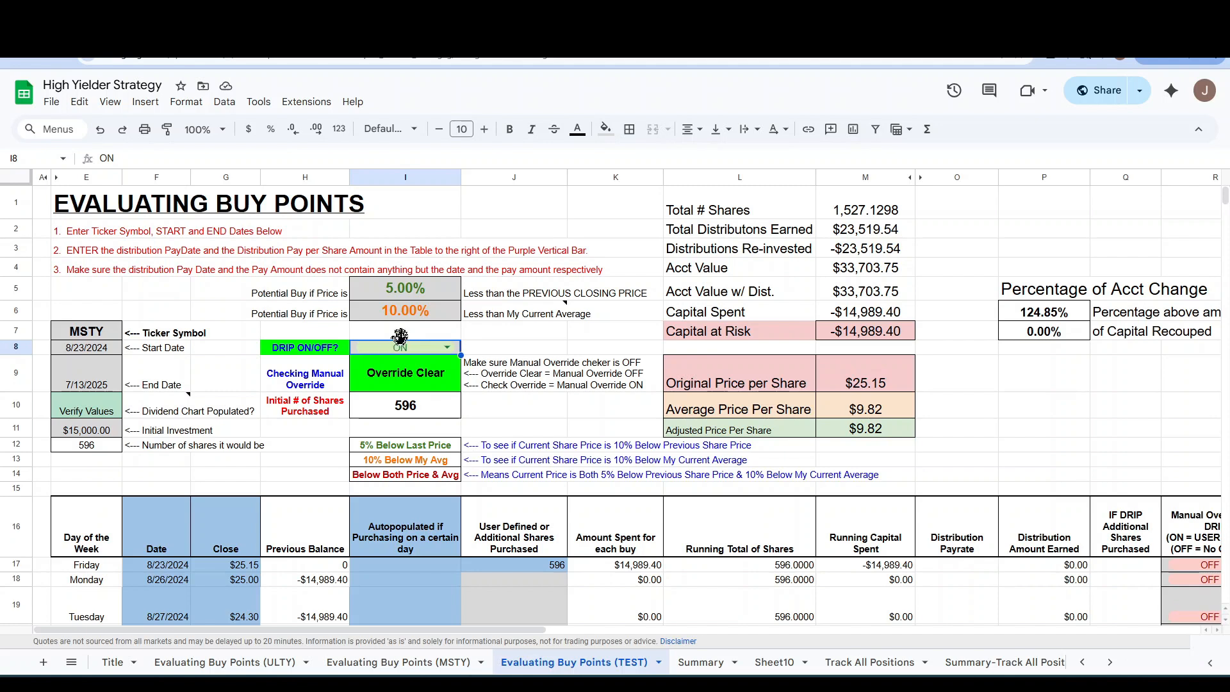
pyautogui.scroll(-5, 845, 491)
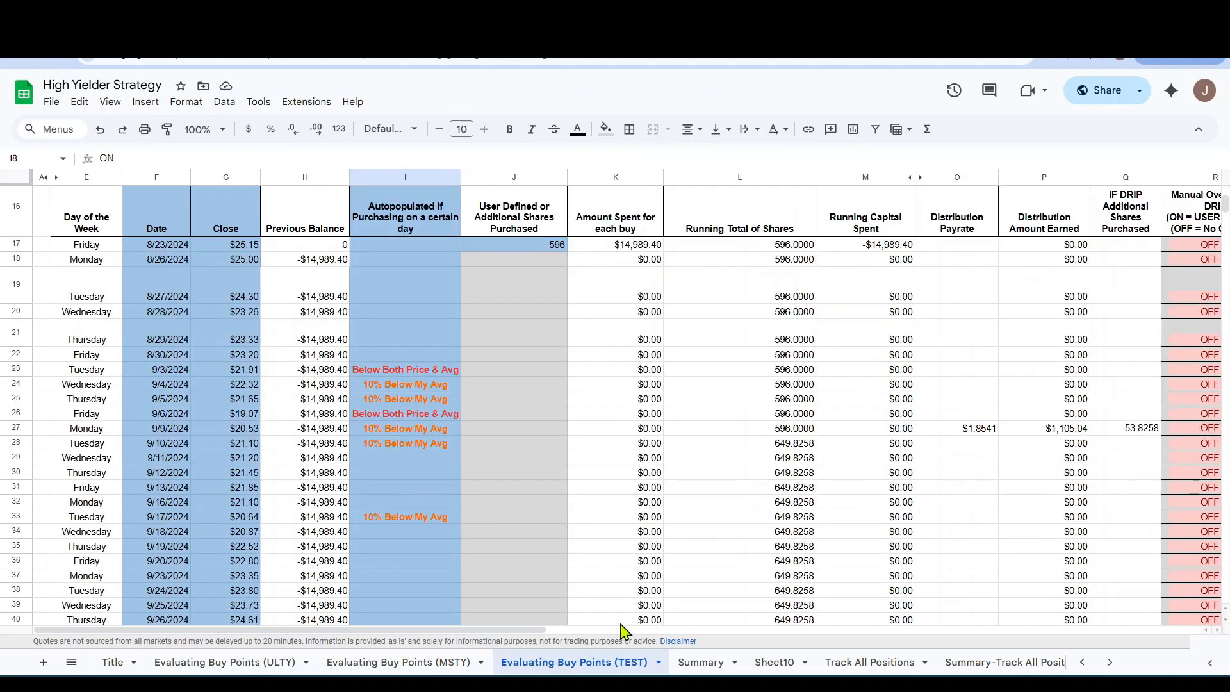
# Set the manual DRIP override in R27, on the 9/9/2024 distribution row, to ON and check the account totals.
pyautogui.moveTo(542, 631); pyautogui.dragTo(664, 636)
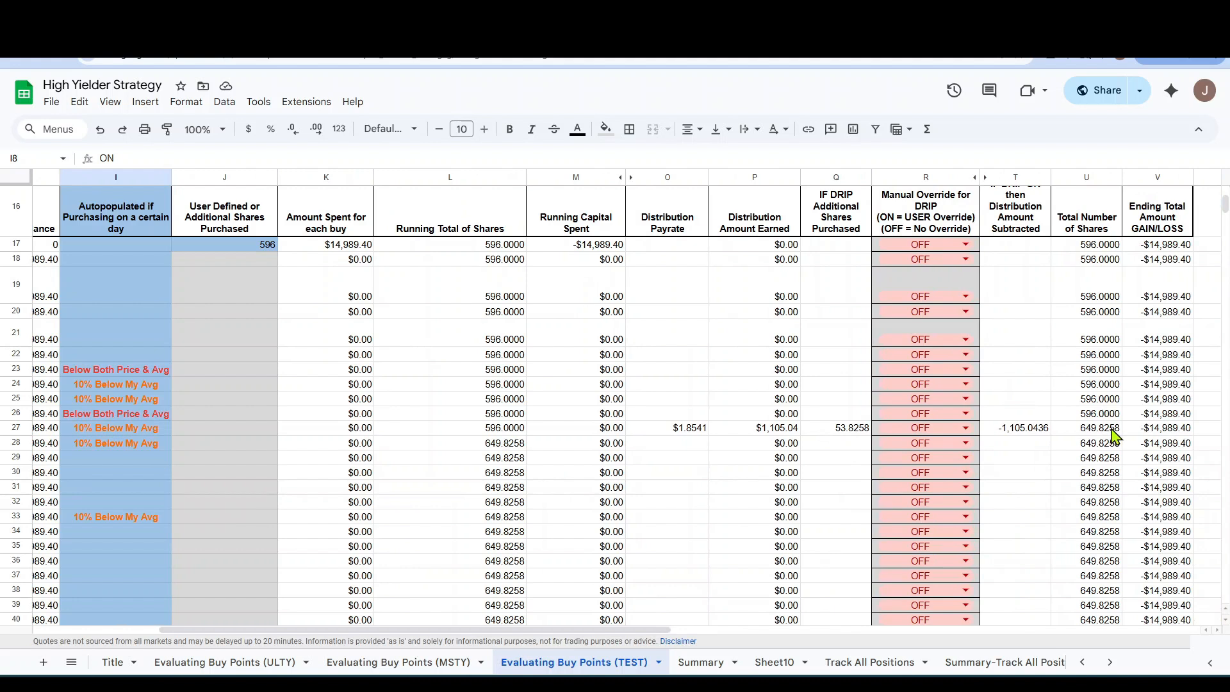
pyautogui.click(967, 425)
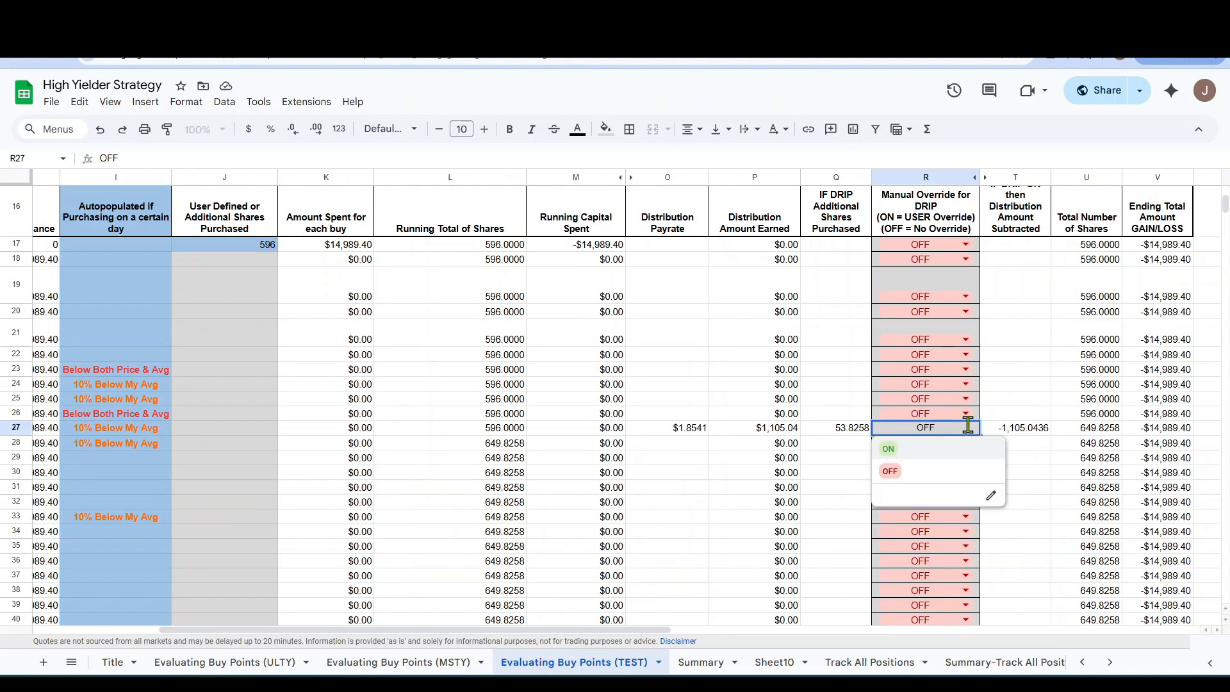
pyautogui.click(890, 453)
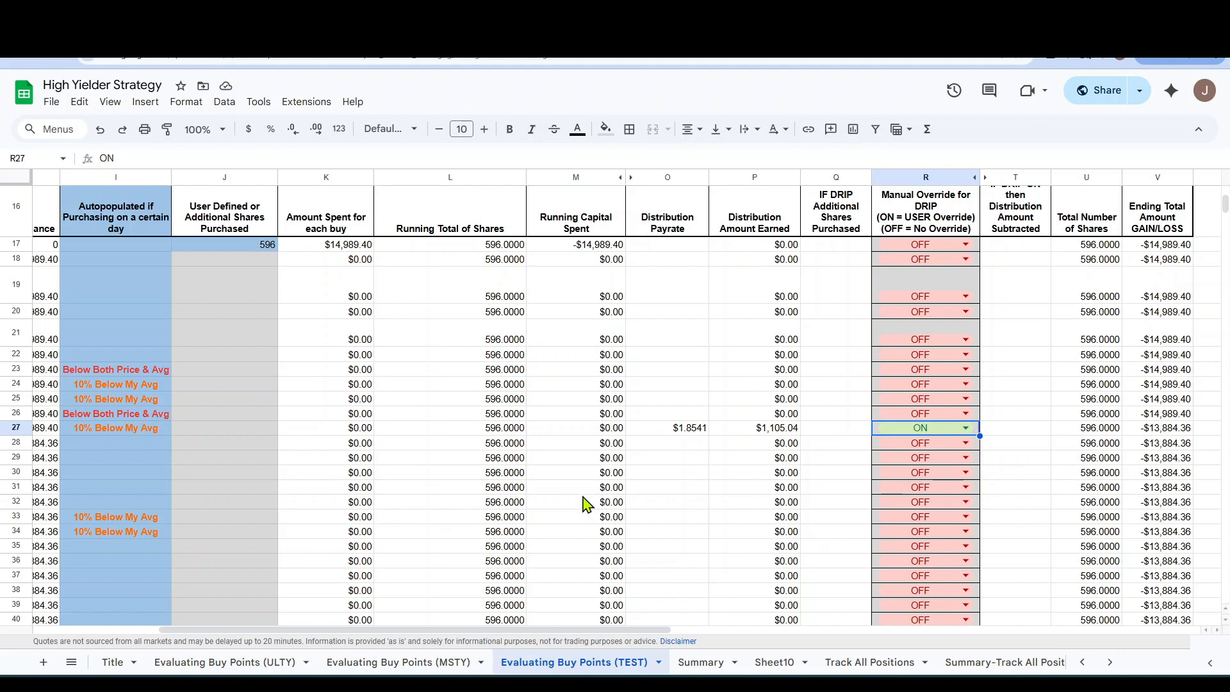
pyautogui.scroll(5, 584, 503)
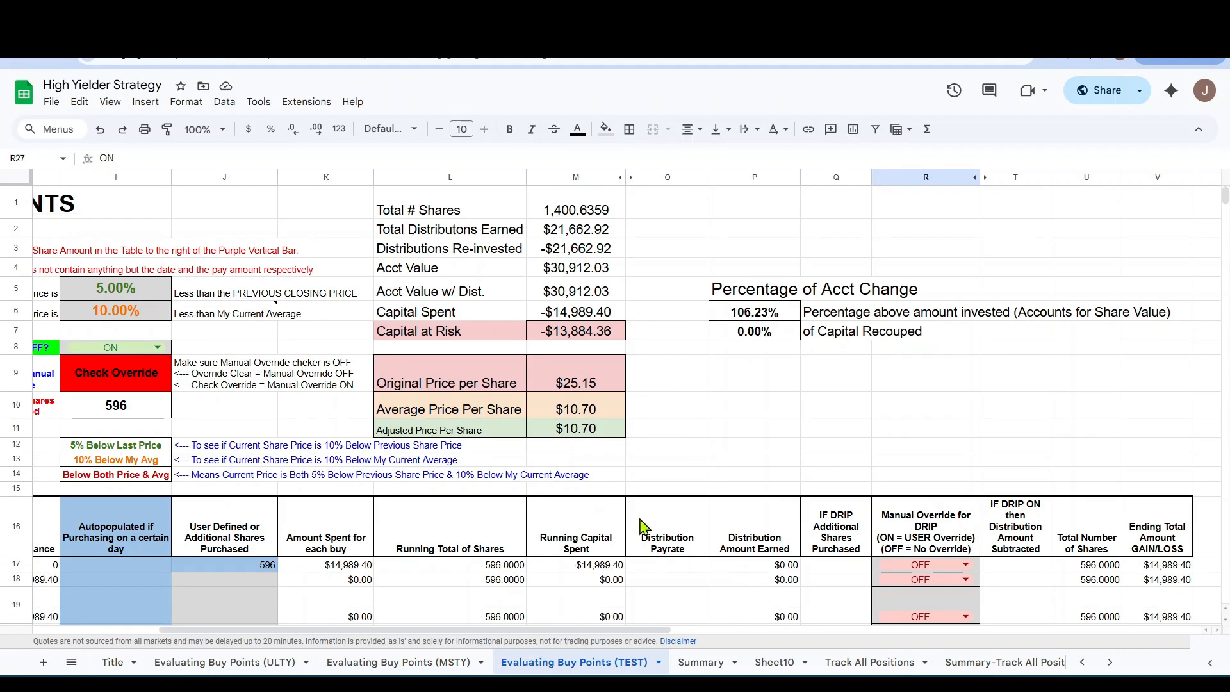
pyautogui.moveTo(501, 636); pyautogui.dragTo(375, 637)
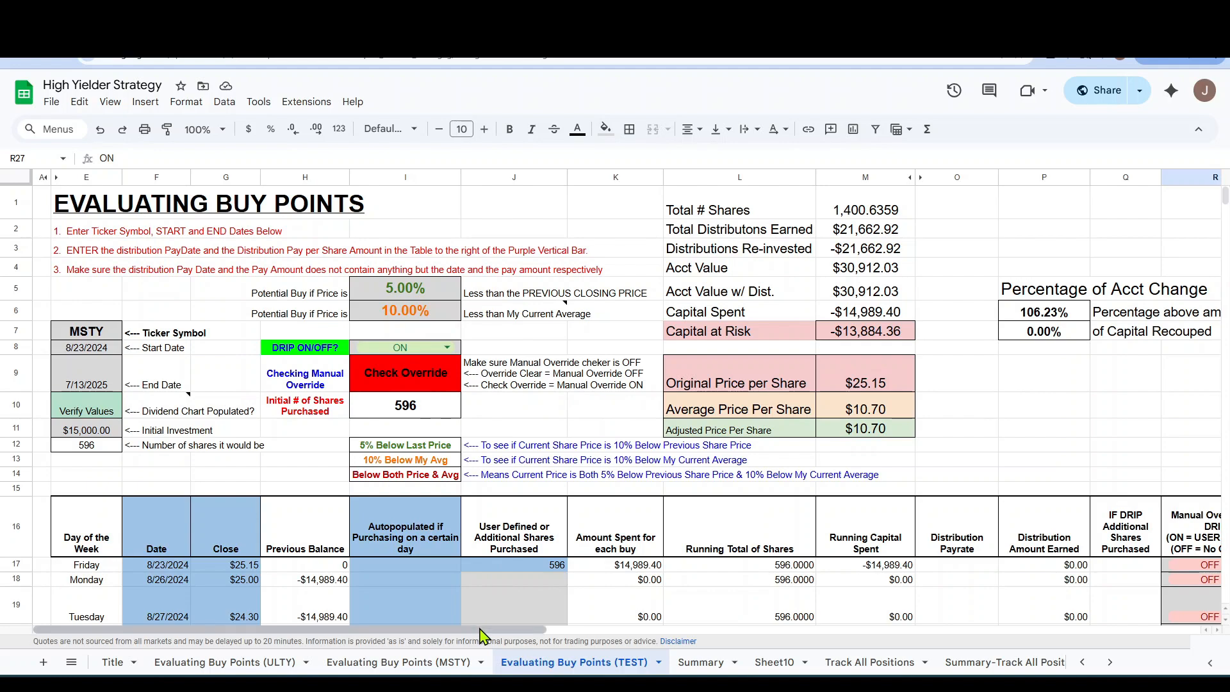
# Set the manual DRIP override in R27 back to OFF and return to the summary area.
pyautogui.moveTo(486, 634)
pyautogui.mouseDown()
pyautogui.moveTo(815, 637)
pyautogui.moveTo(508, 634)
pyautogui.mouseUp()
pyautogui.moveTo(506, 634); pyautogui.dragTo(775, 633)
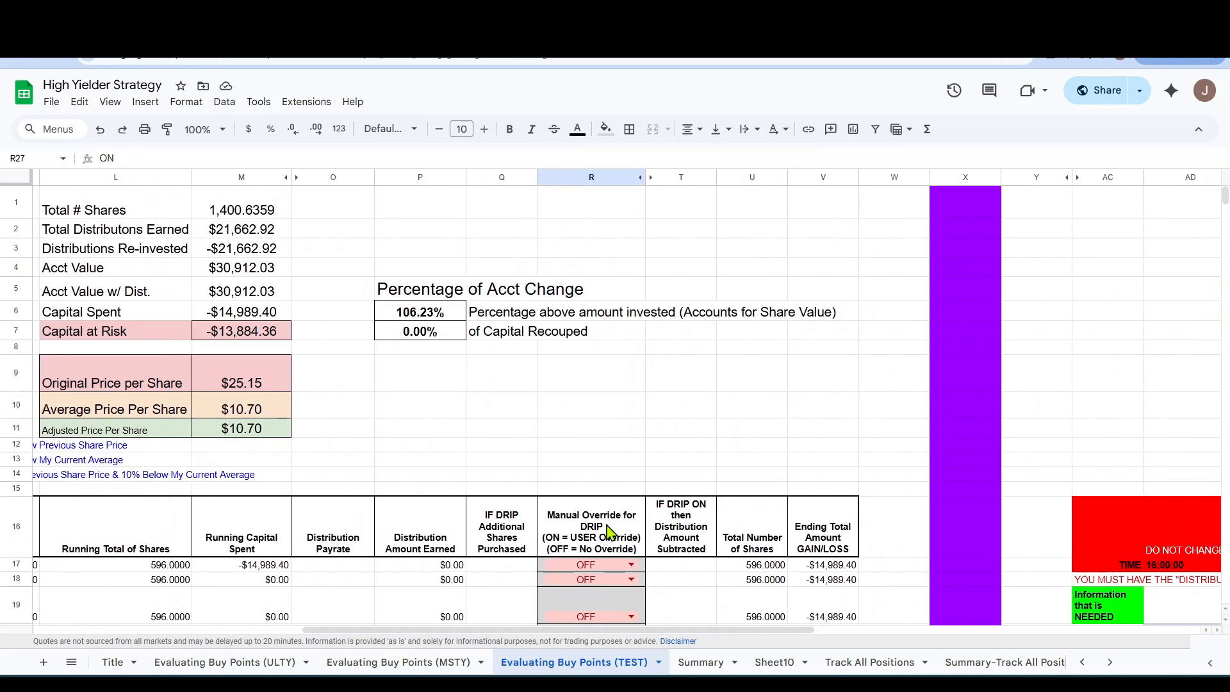
pyautogui.scroll(-5, 598, 466)
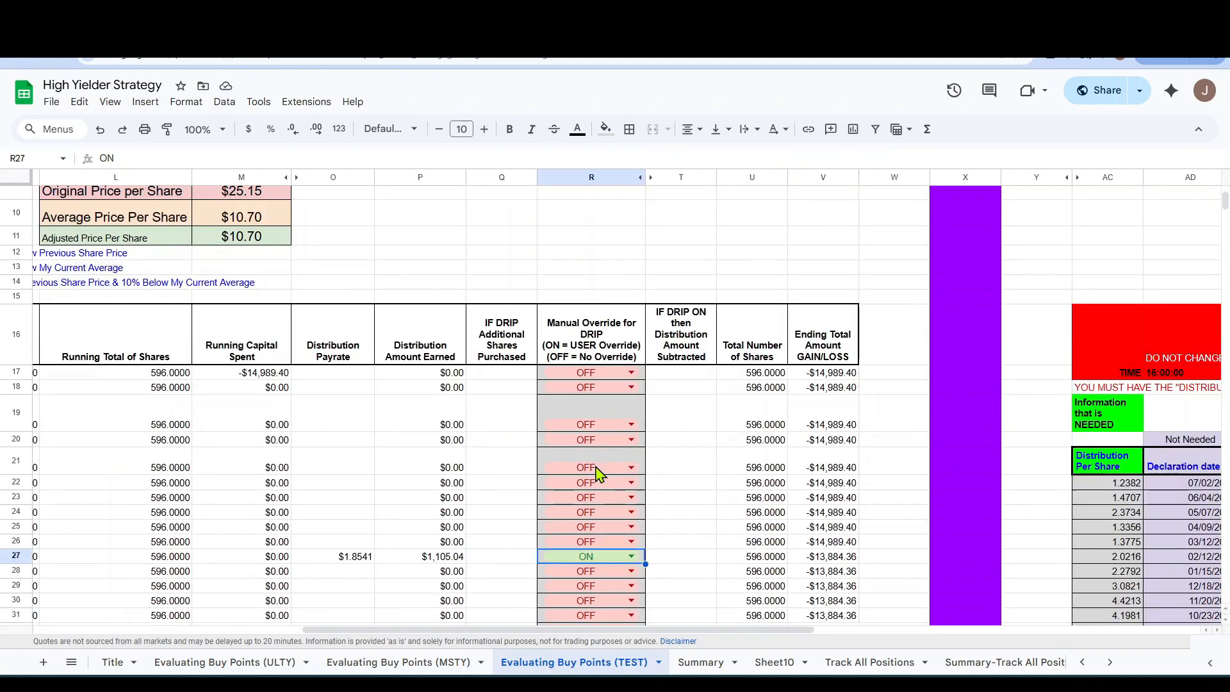
pyautogui.scroll(-1, 603, 471)
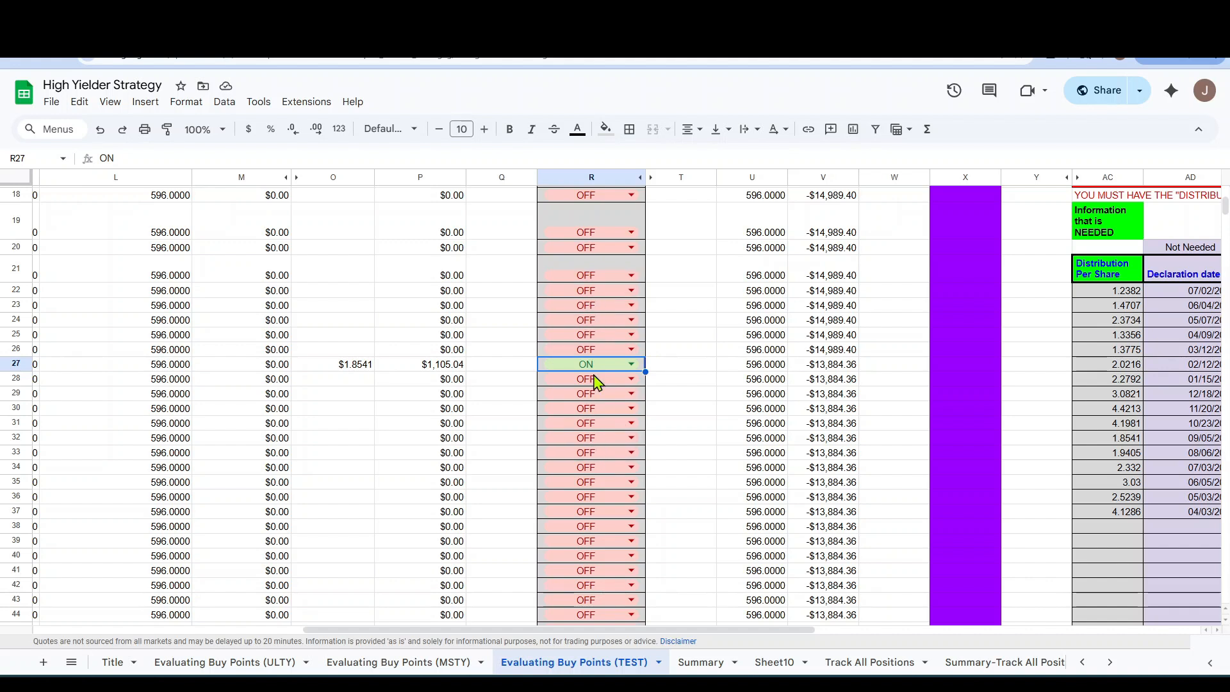
pyautogui.click(630, 363)
pyautogui.click(580, 409)
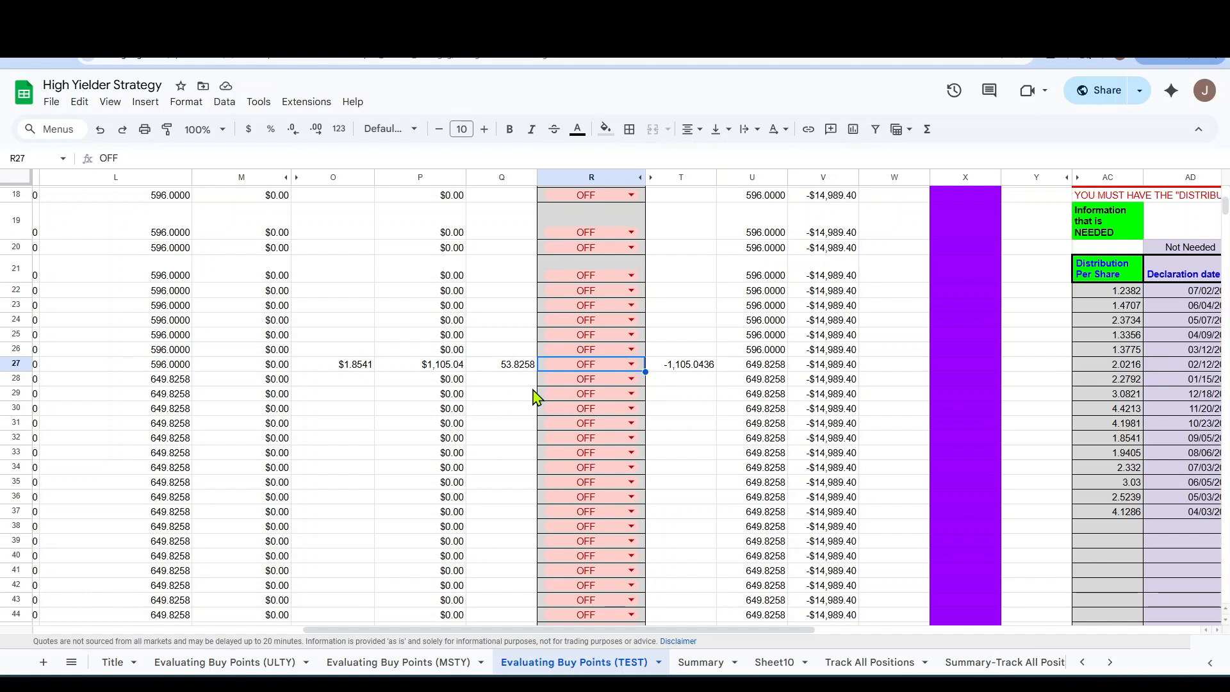
pyautogui.scroll(6, 537, 397)
pyautogui.hscroll(-8, 537, 397)
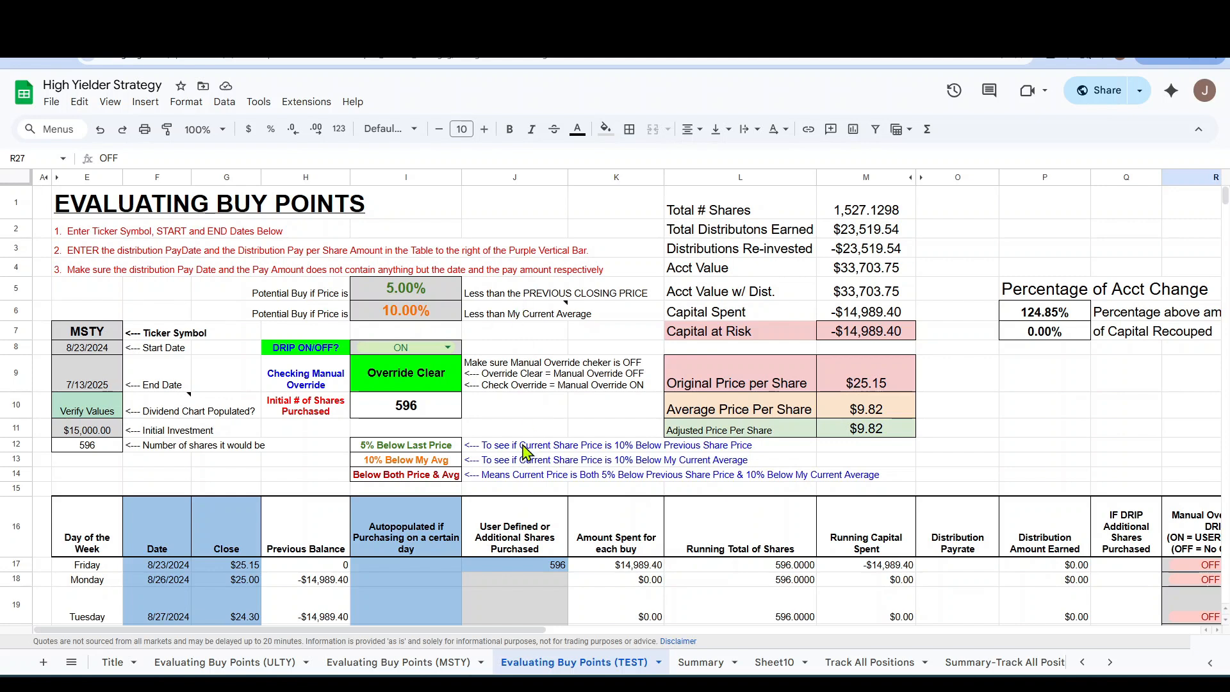
# Set the previous-closing-price buy threshold in I5 to 4% and check the buy signals in column I.
pyautogui.scroll(-3, 433, 442)
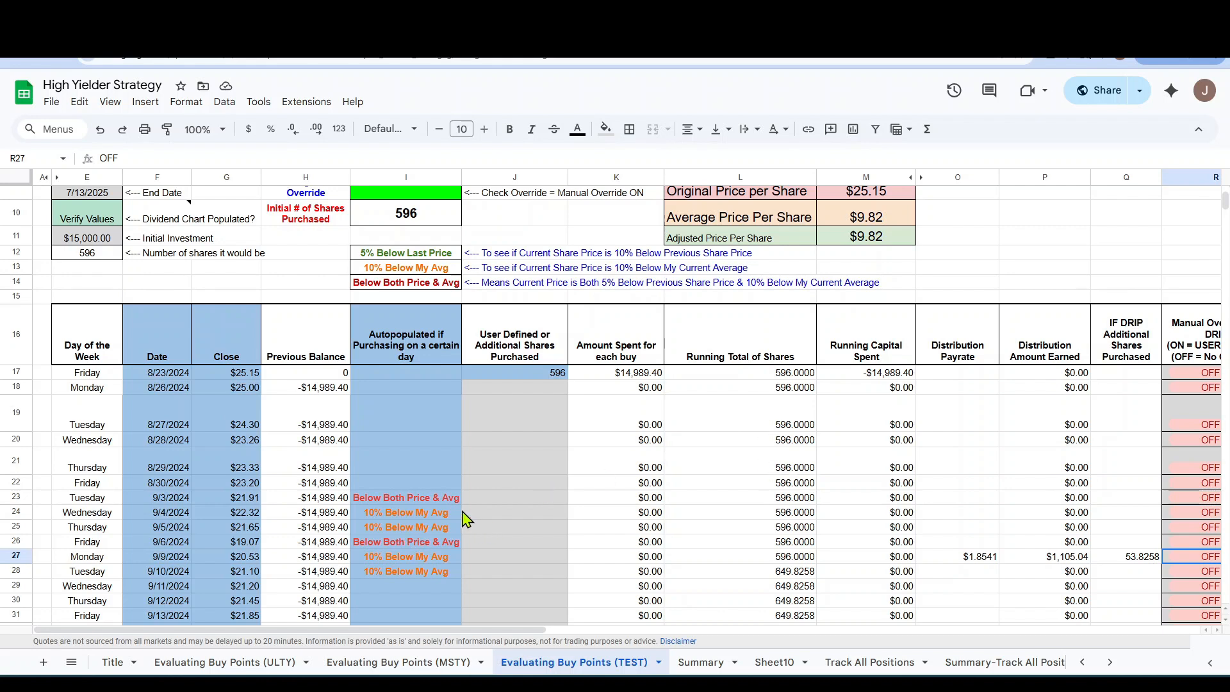
pyautogui.scroll(2, 466, 519)
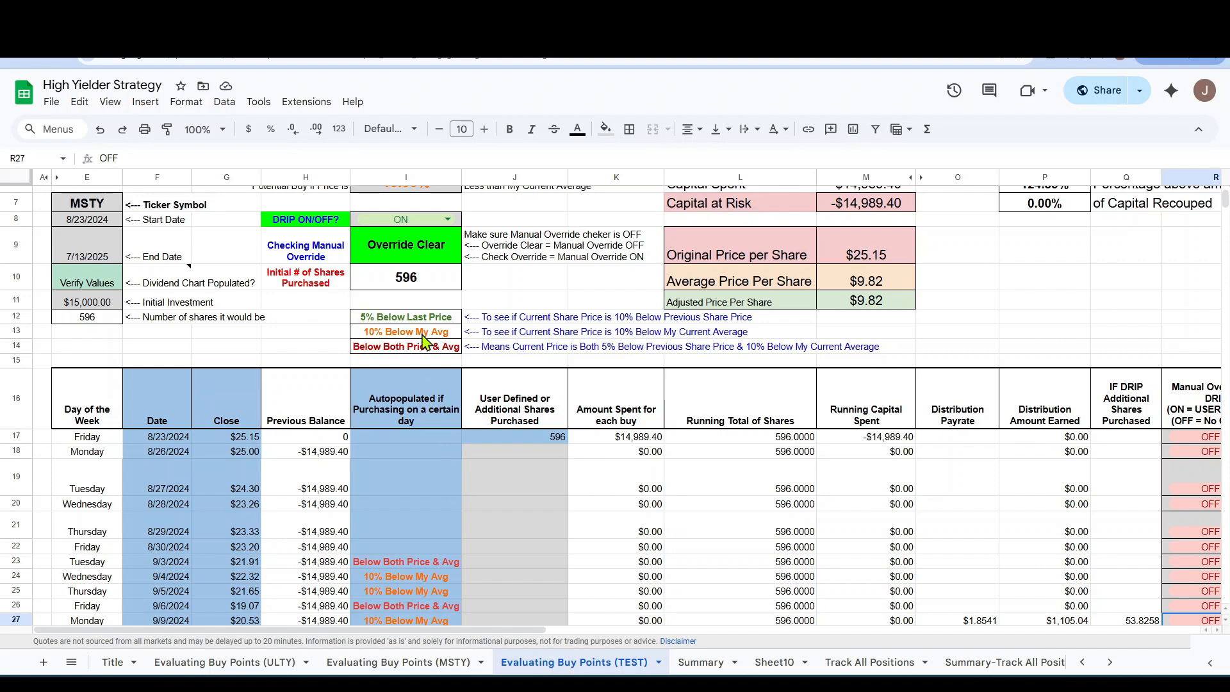
pyautogui.scroll(3, 441, 339)
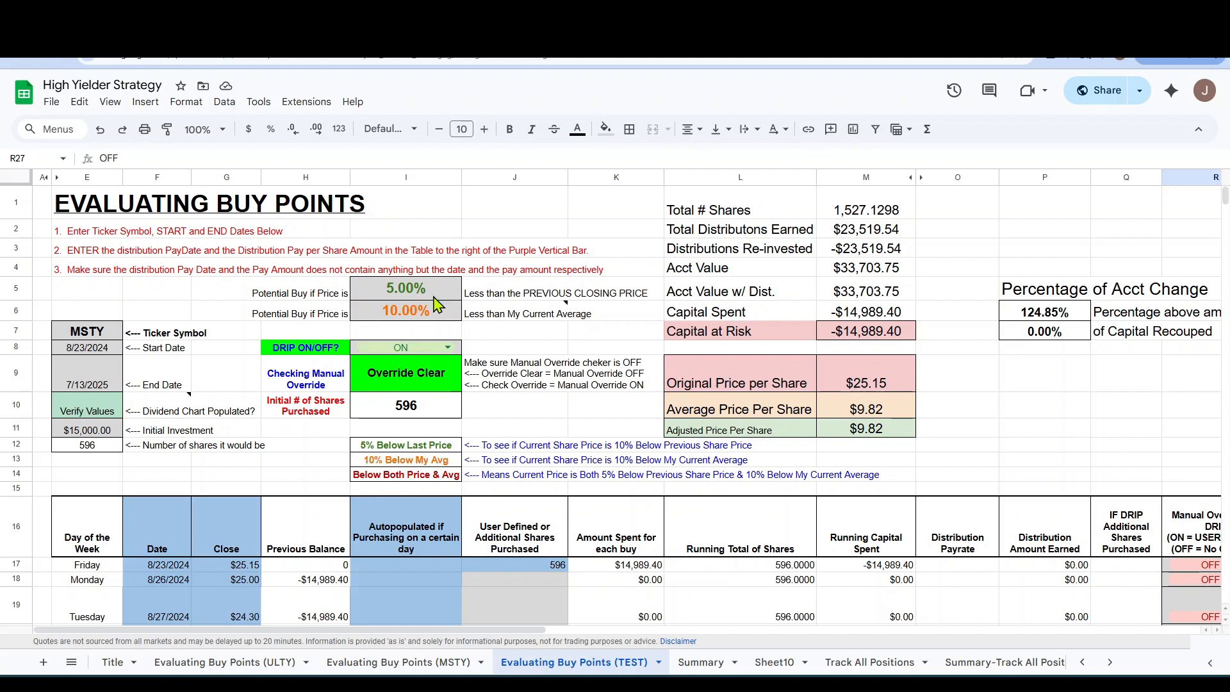
pyautogui.click(403, 289)
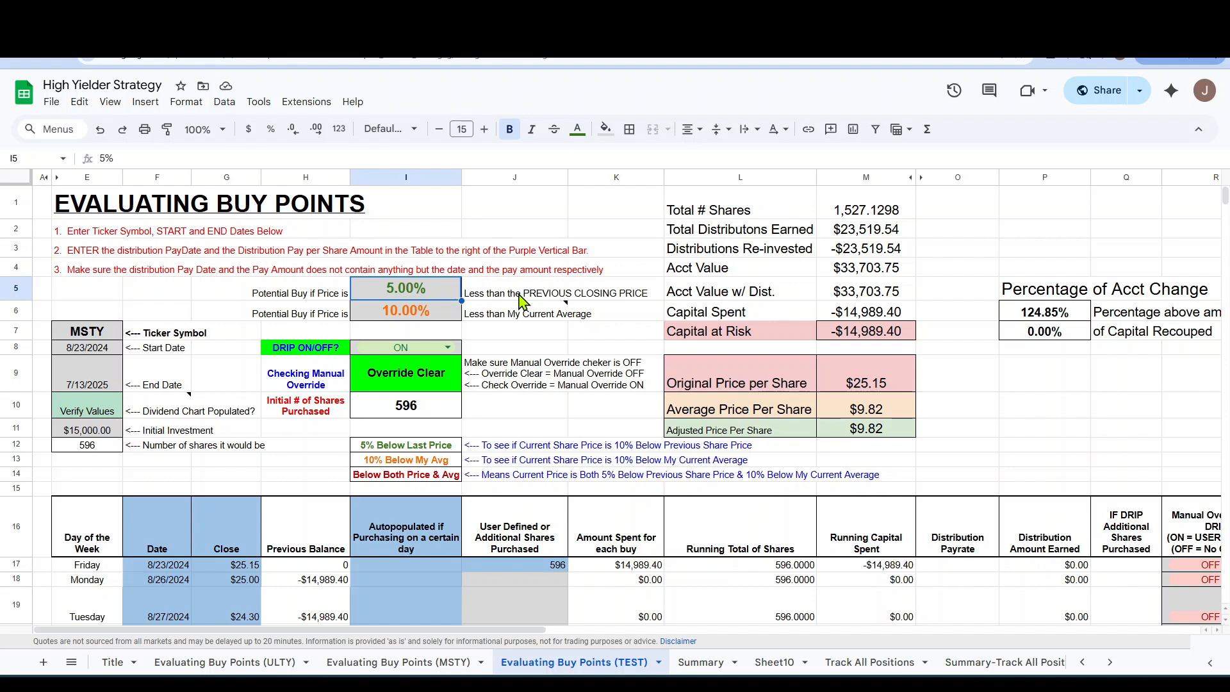
pyautogui.write('4')
pyautogui.press('Return')
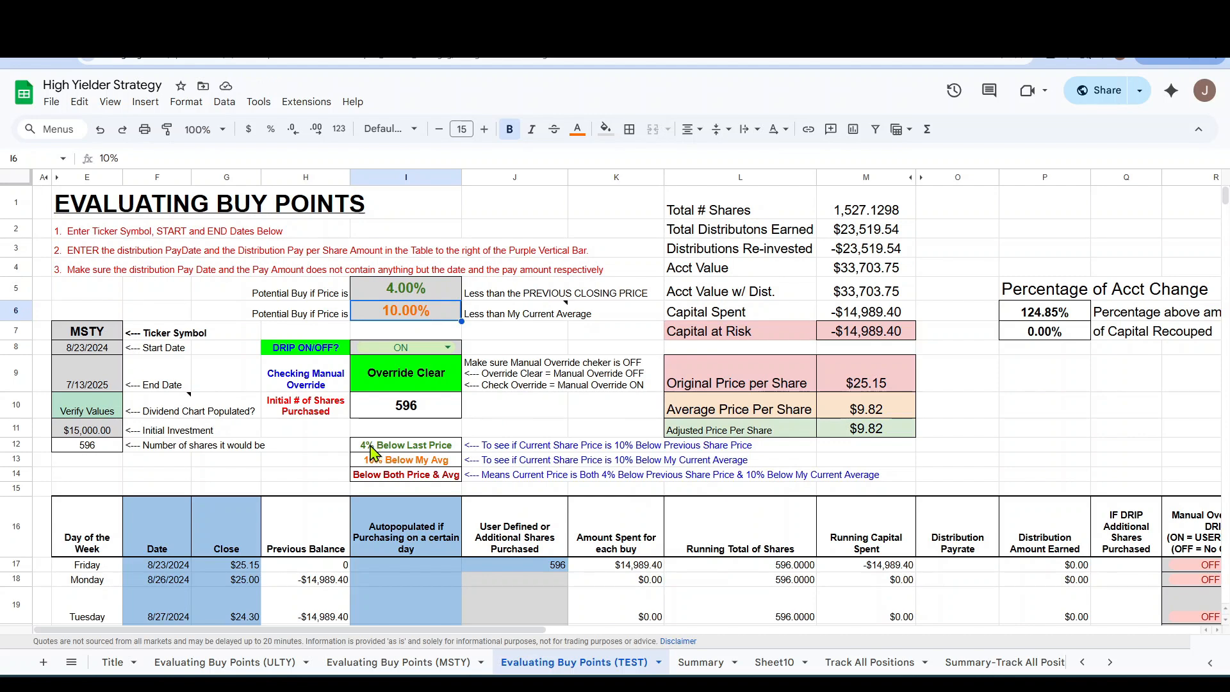
pyautogui.scroll(-5, 388, 401)
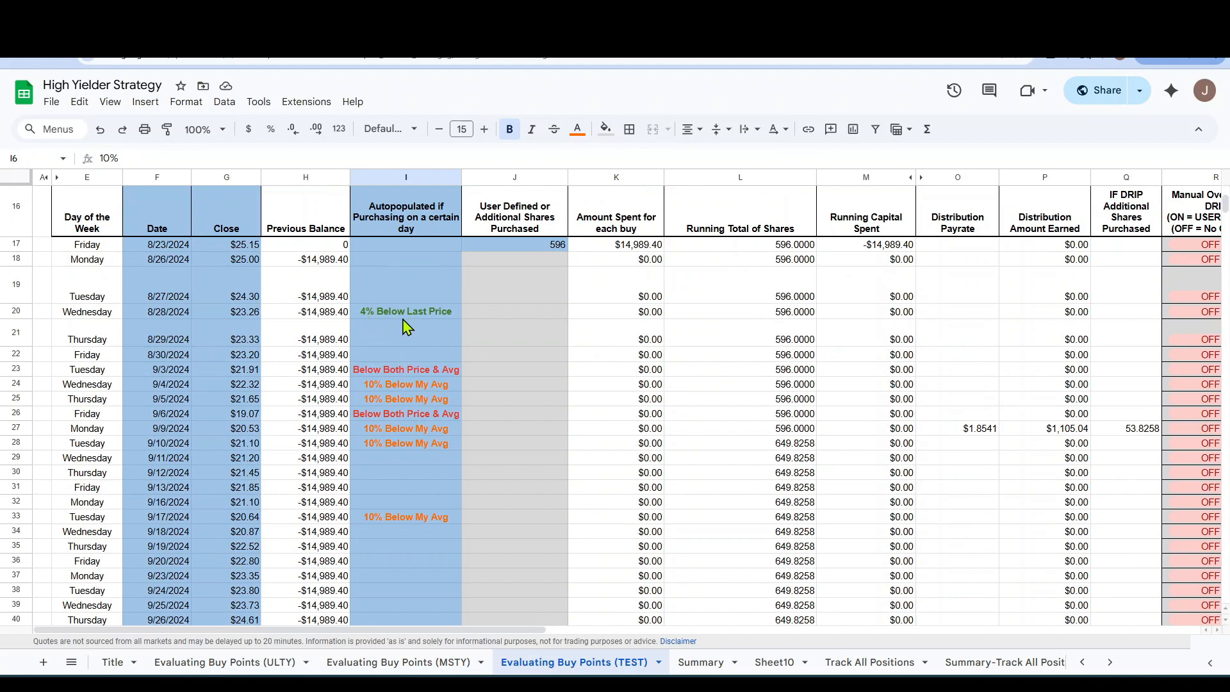
# Change the previous-closing-price threshold in I5 to 8% and check the buy signals in the daily table.
pyautogui.scroll(5, 435, 327)
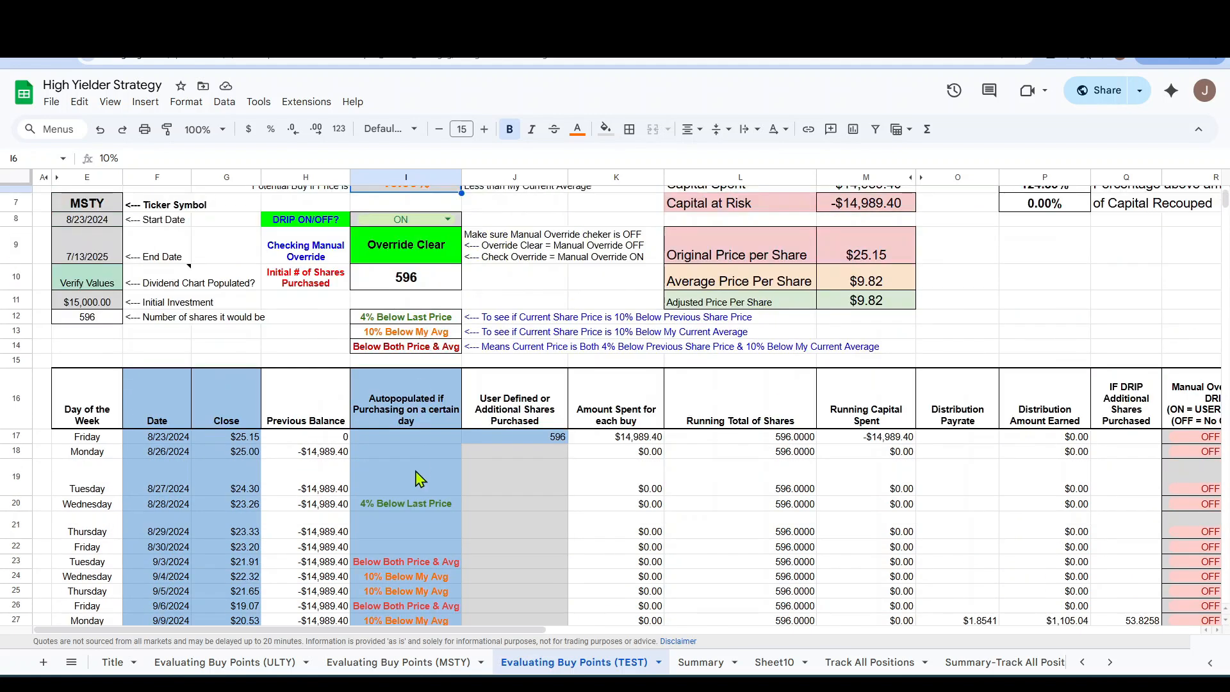
pyautogui.scroll(3, 417, 479)
pyautogui.click(423, 292)
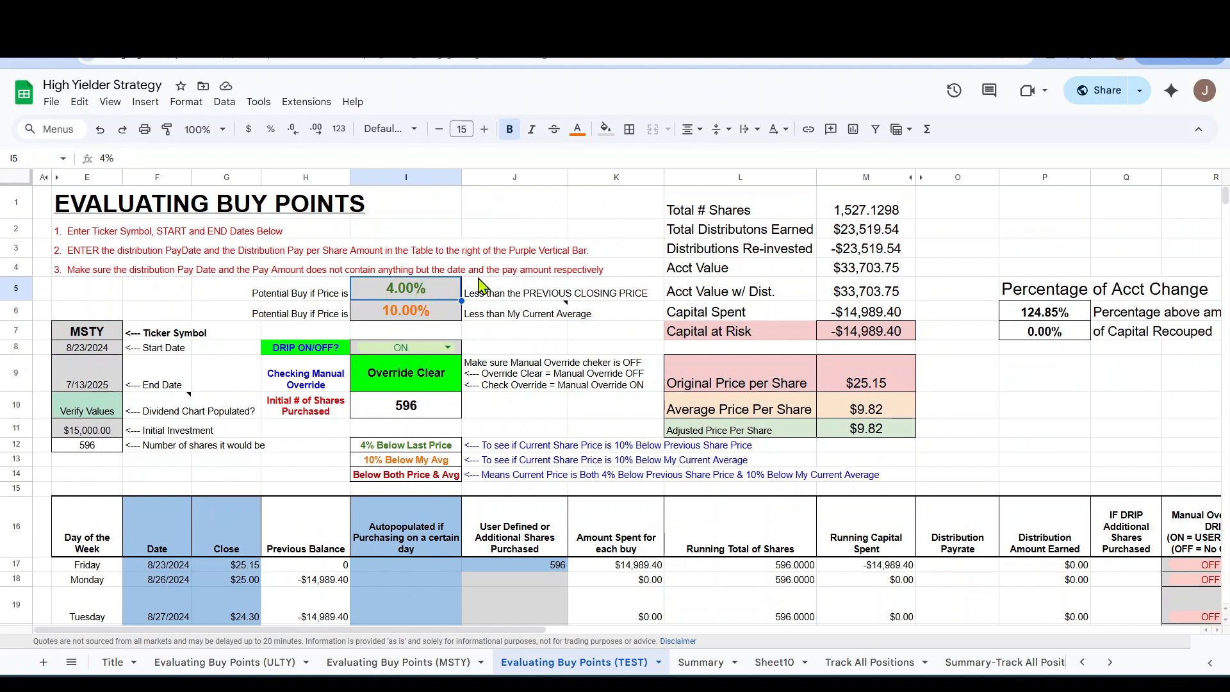
pyautogui.write('8')
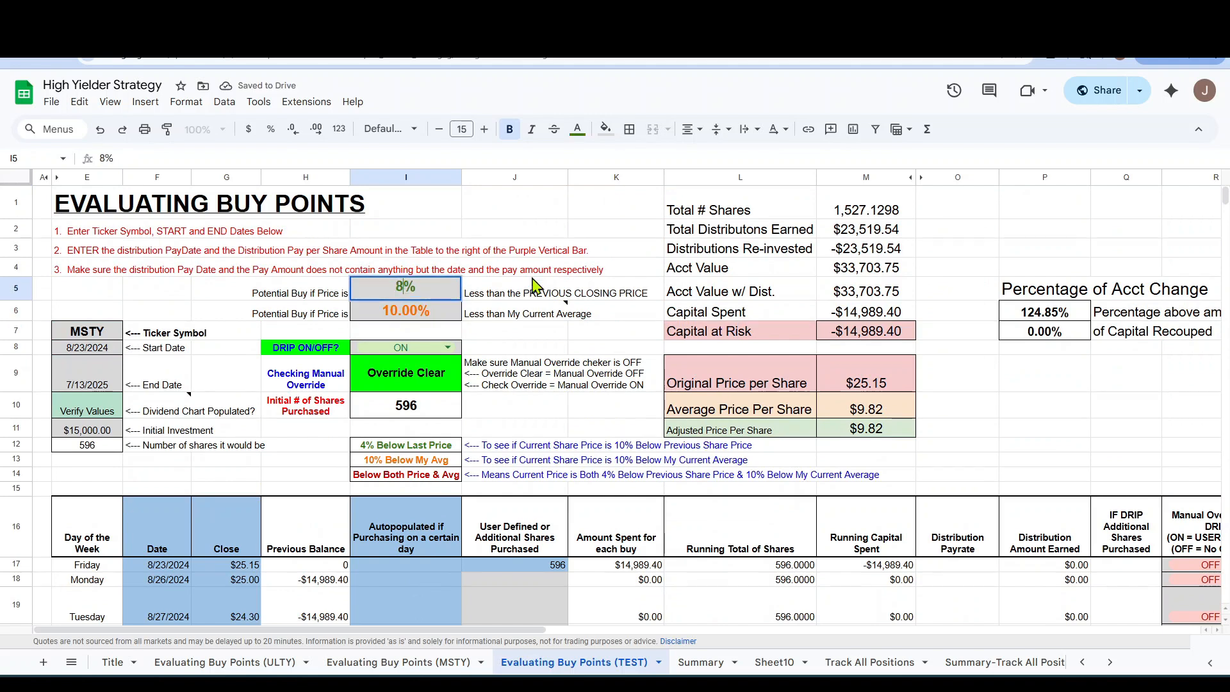
pyautogui.scroll(-2, 533, 320)
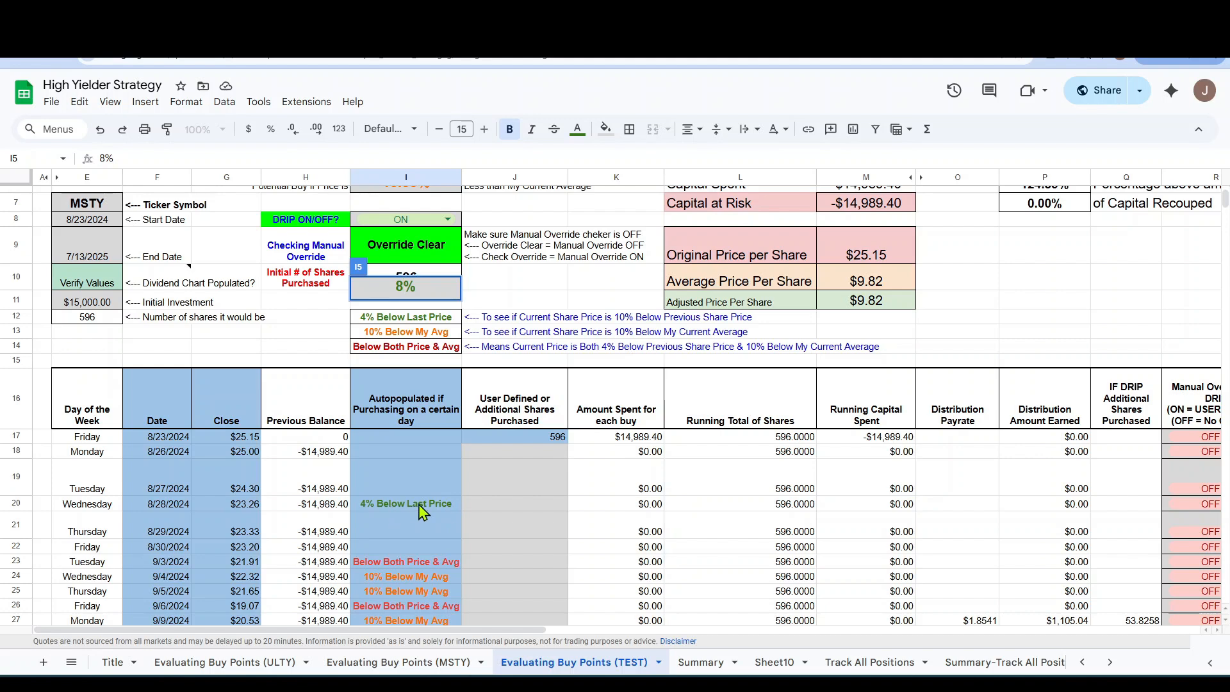
pyautogui.press('Return')
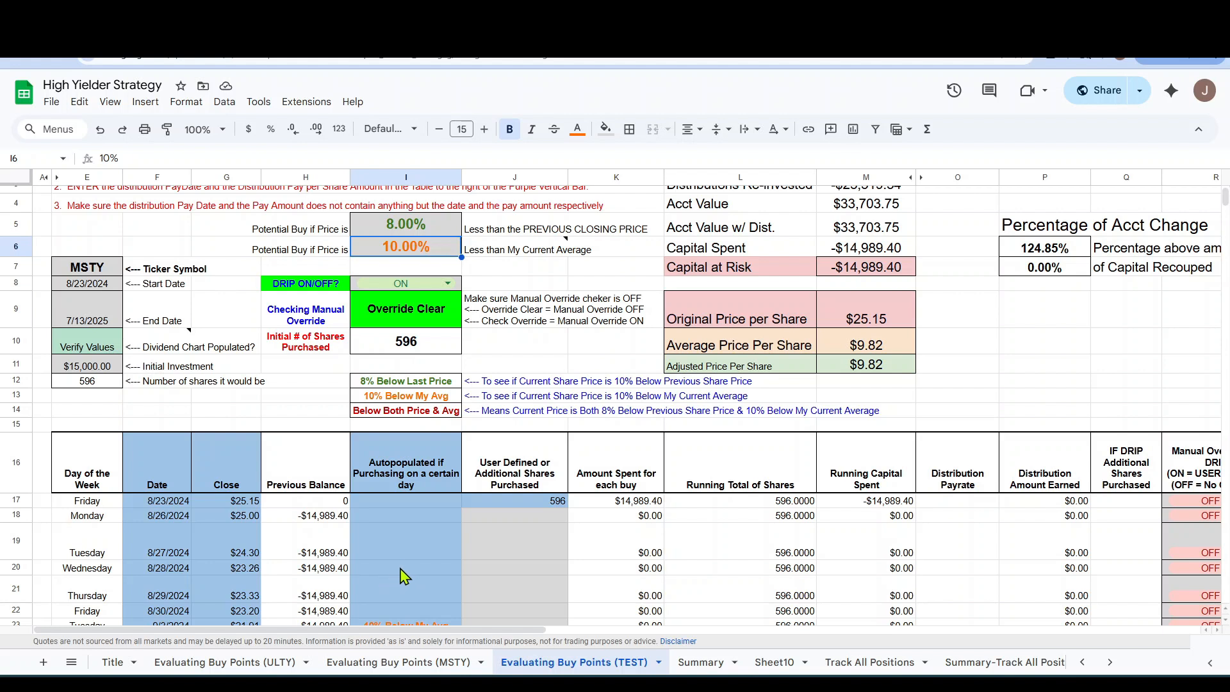
# Undo the threshold changes in I5 and enter 4% again.
pyautogui.hotkey('ctrl', 'z')
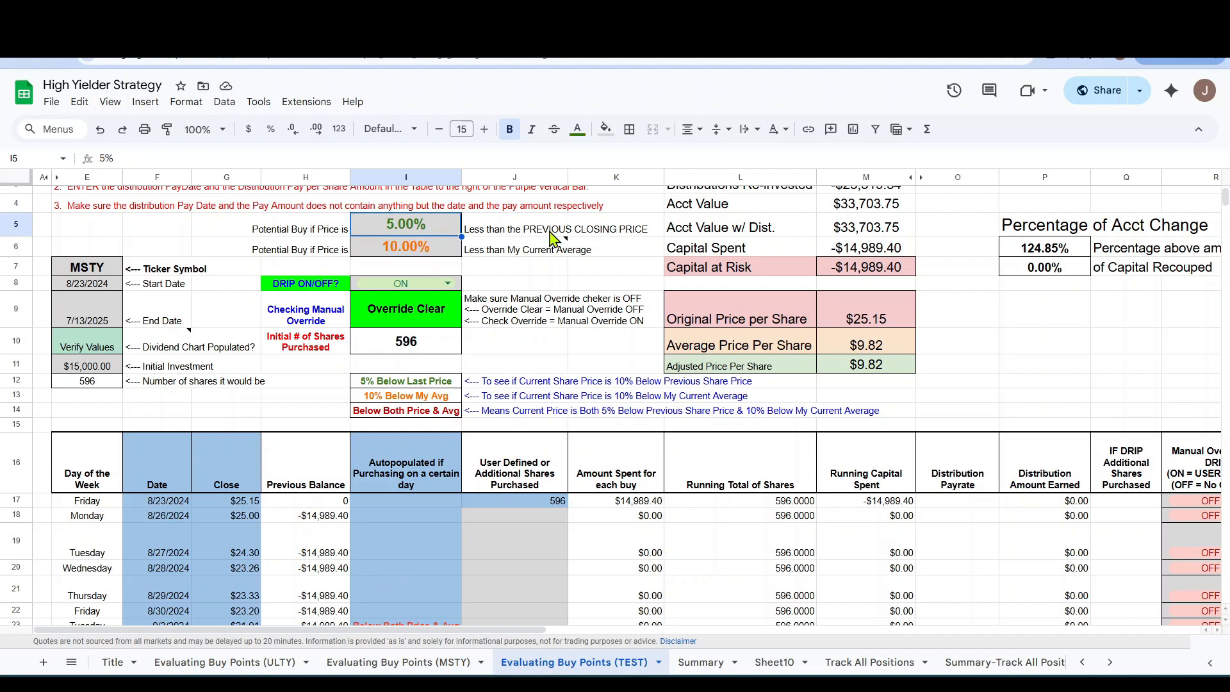
pyautogui.write('4%')
pyautogui.press('Return')
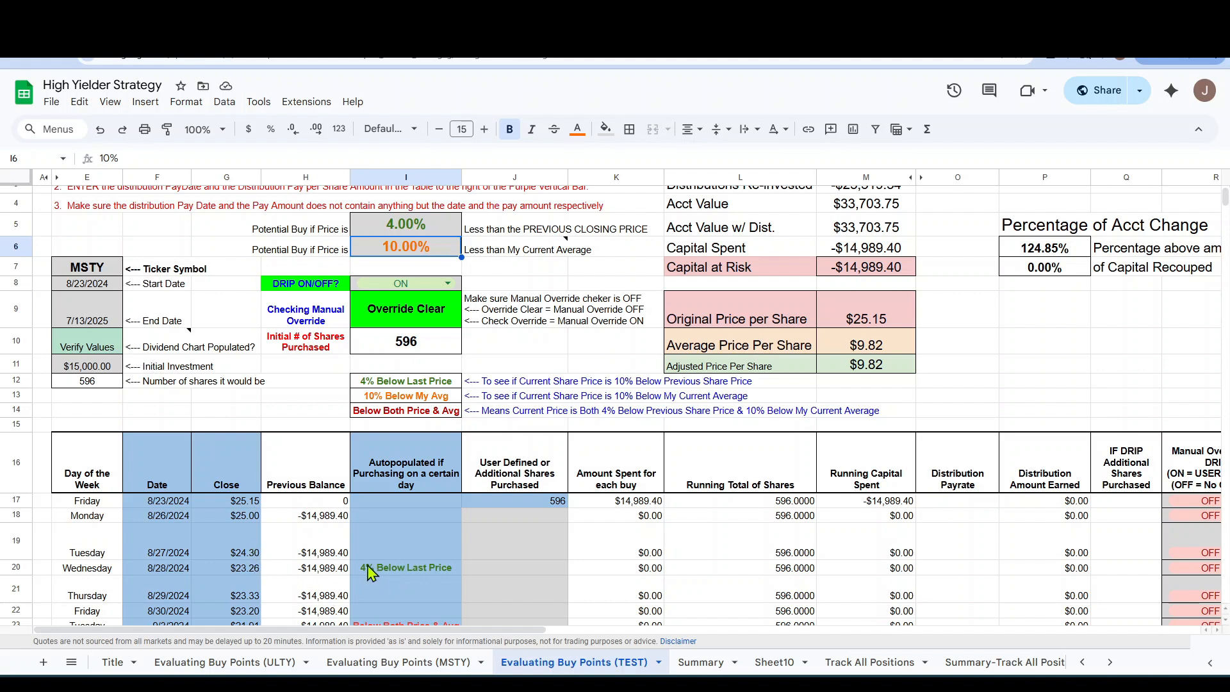
# Set the previous-closing-price threshold in I5 to 5%.
pyautogui.moveTo(468, 251)
pyautogui.click(437, 231)
pyautogui.write('5%')
pyautogui.press('Return')
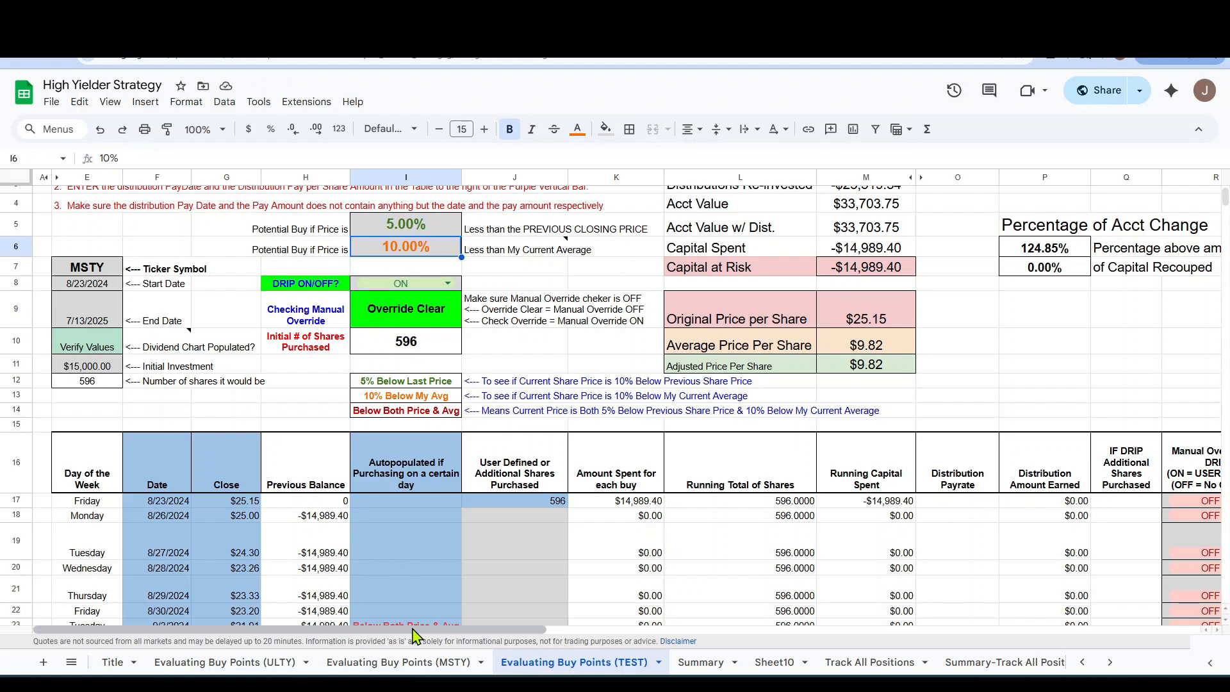
# Examine the distribution payouts, reinvested shares, total shares and ending totals down the daily table with DRIP on.
pyautogui.moveTo(412, 630); pyautogui.dragTo(630, 634)
pyautogui.scroll(-3, 626, 493)
pyautogui.scroll(-2, 627, 494)
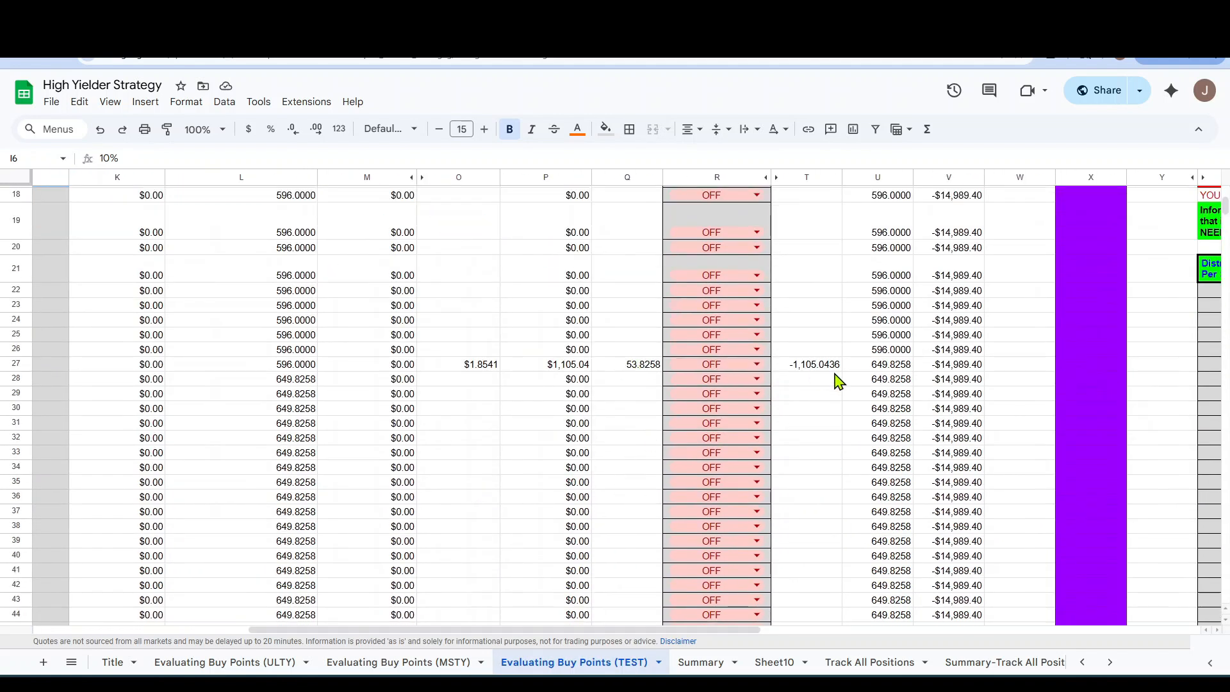
pyautogui.scroll(-10, 827, 391)
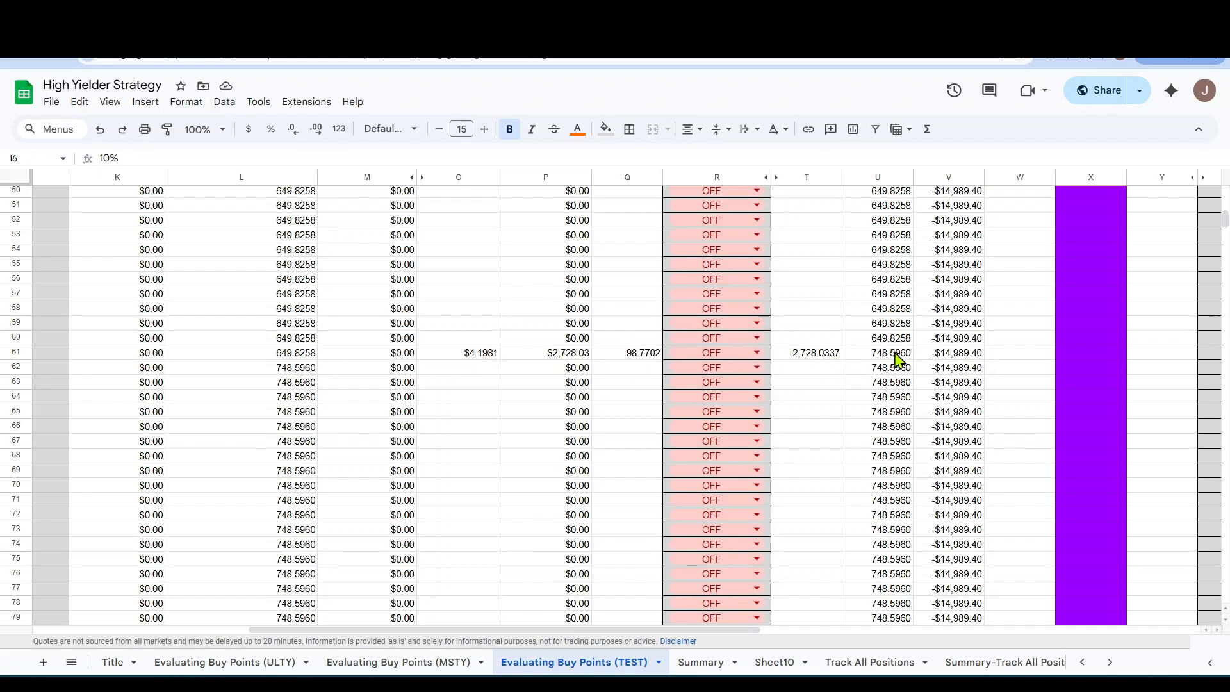
pyautogui.scroll(-5, 897, 359)
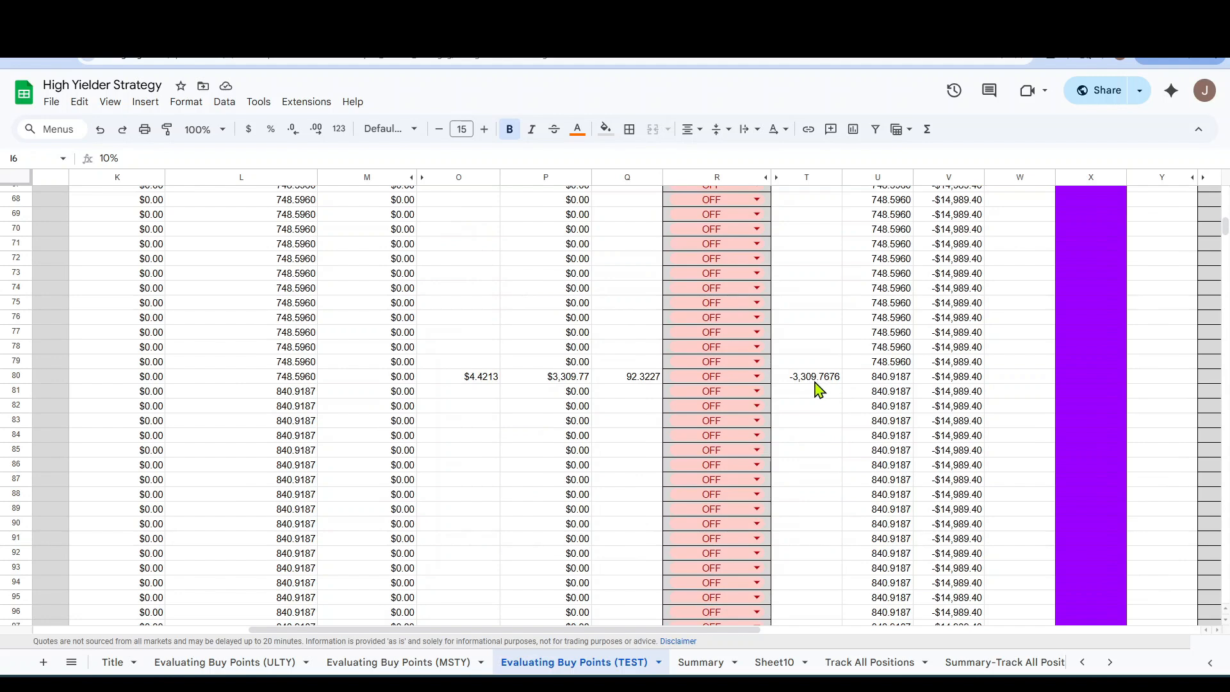
pyautogui.scroll(-5, 961, 397)
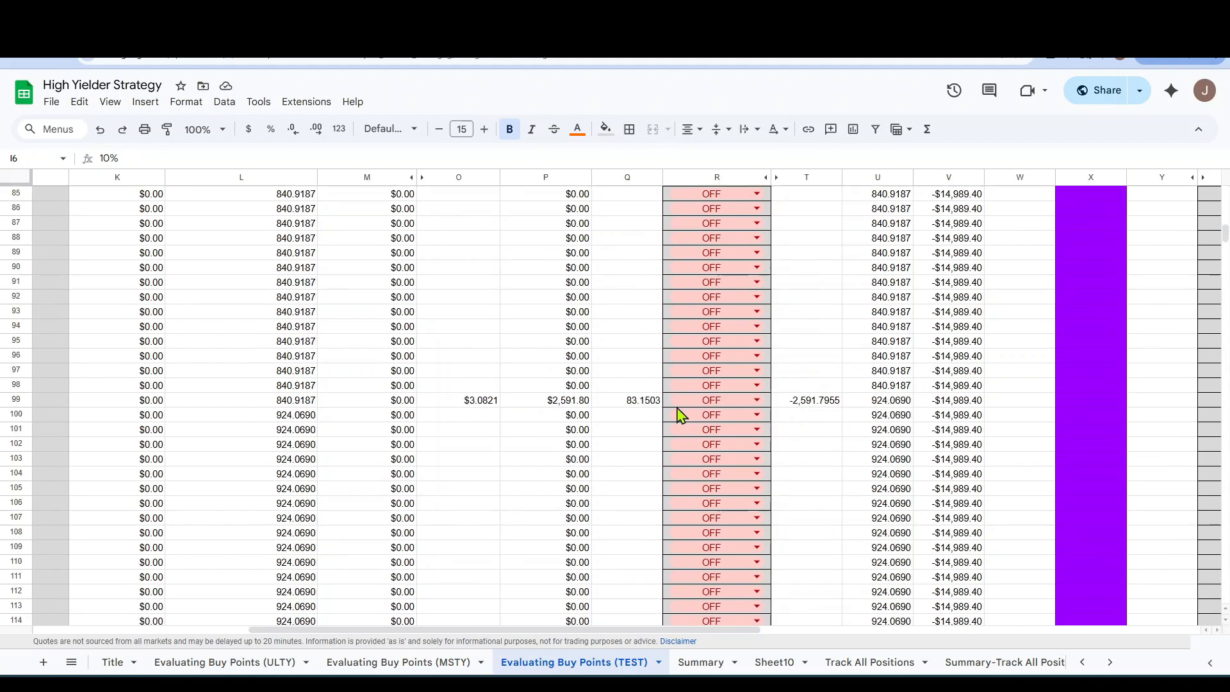
pyautogui.scroll(-5, 883, 414)
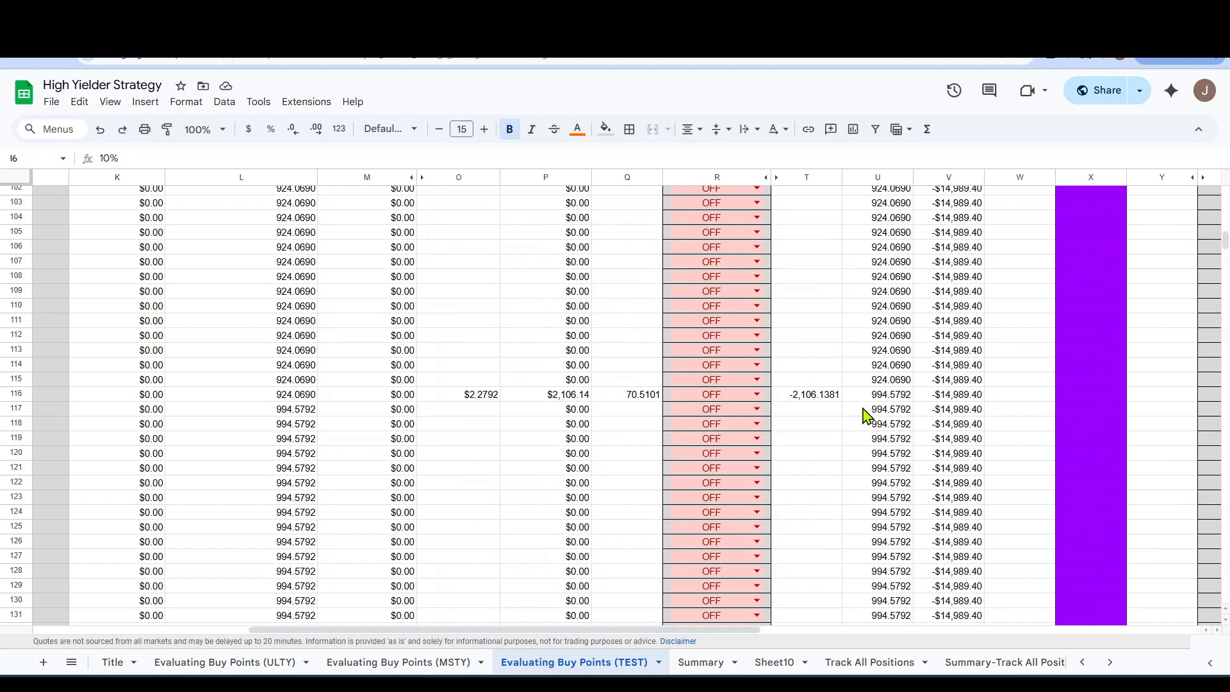
pyautogui.scroll(-5, 888, 409)
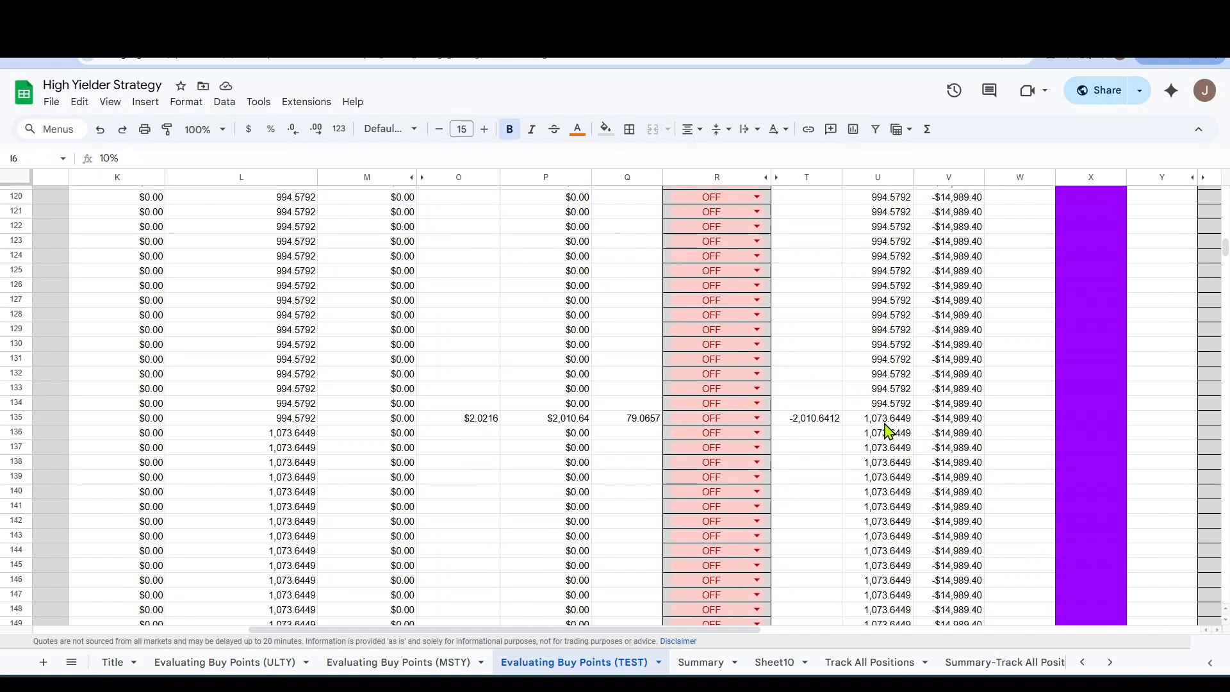
pyautogui.scroll(-1, 888, 431)
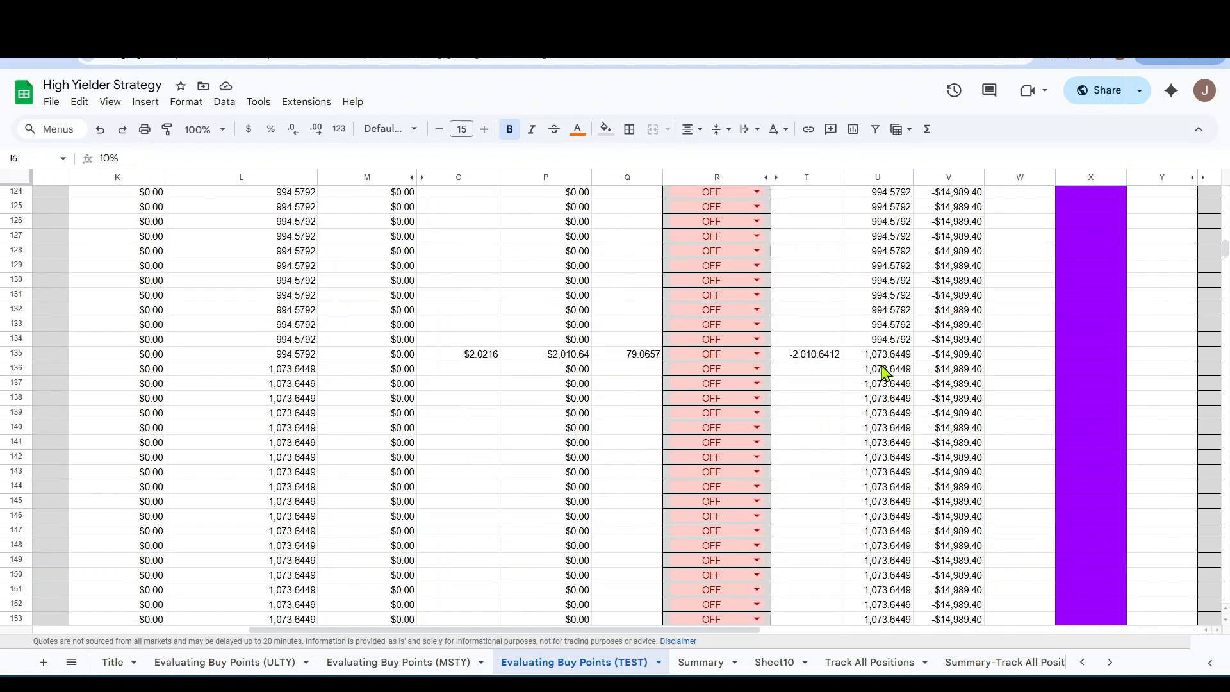
pyautogui.scroll(-5, 883, 371)
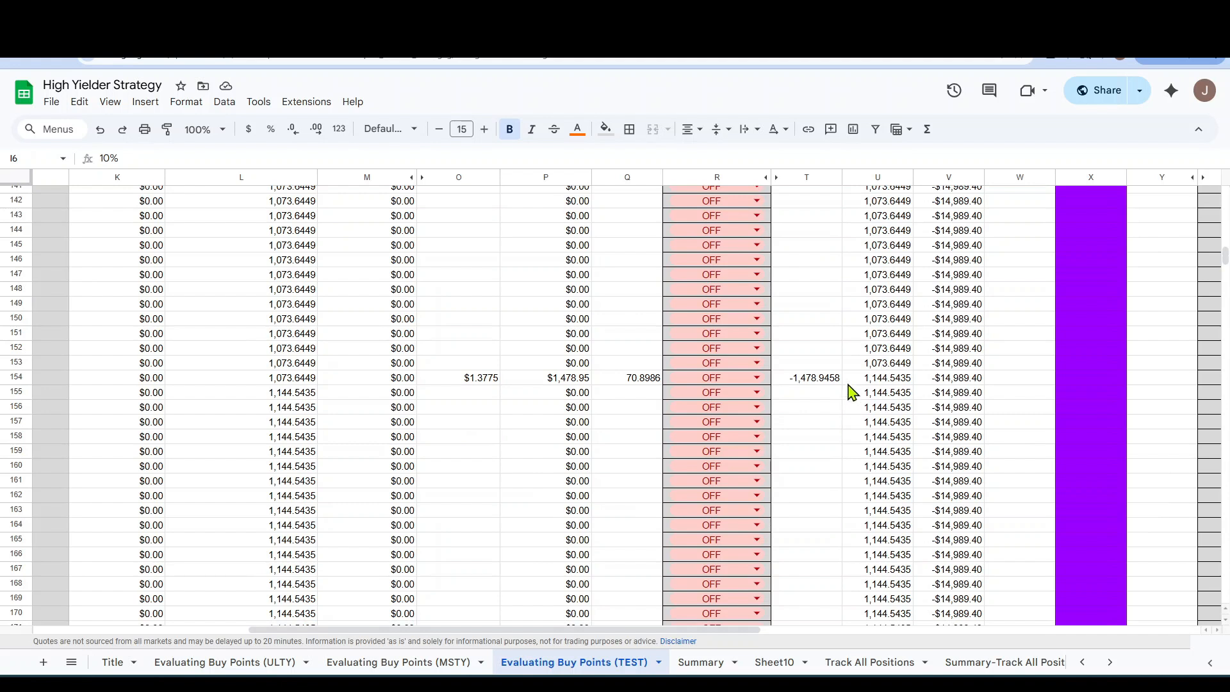
# Set the DRIP manual override to ON for the distributions in R154 and R174 and check the following rows.
pyautogui.click(758, 378)
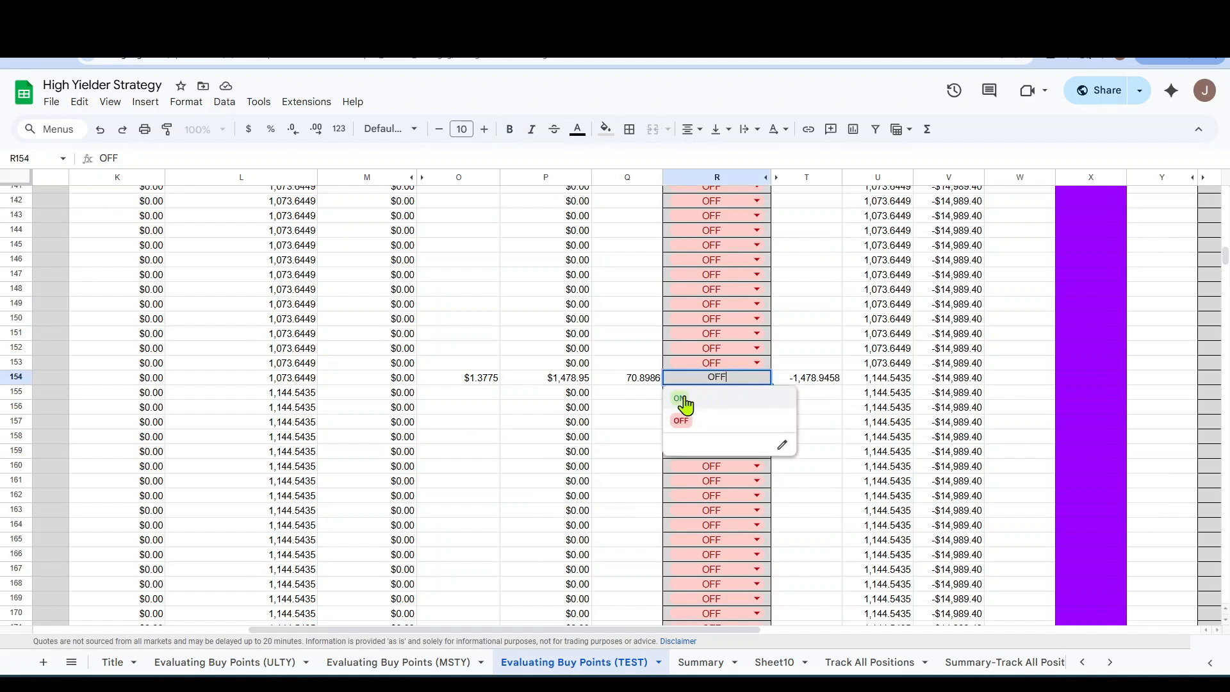
pyautogui.click(682, 398)
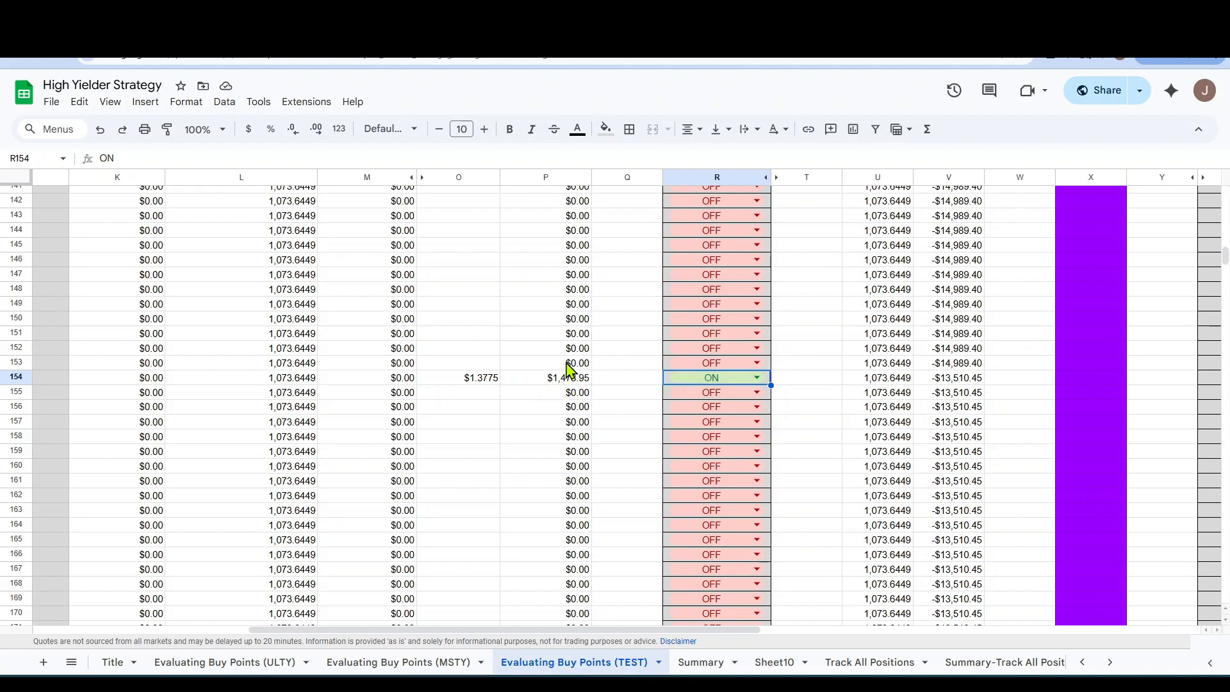
pyautogui.scroll(-4, 744, 414)
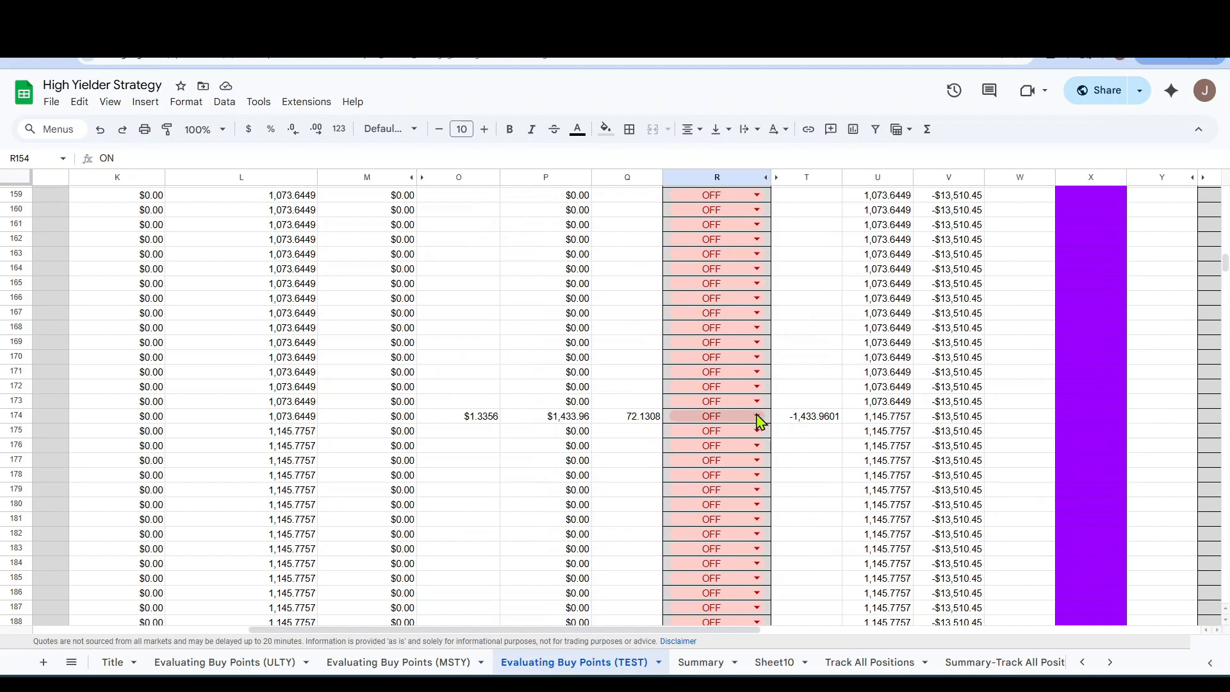
pyautogui.click(725, 418)
pyautogui.click(721, 436)
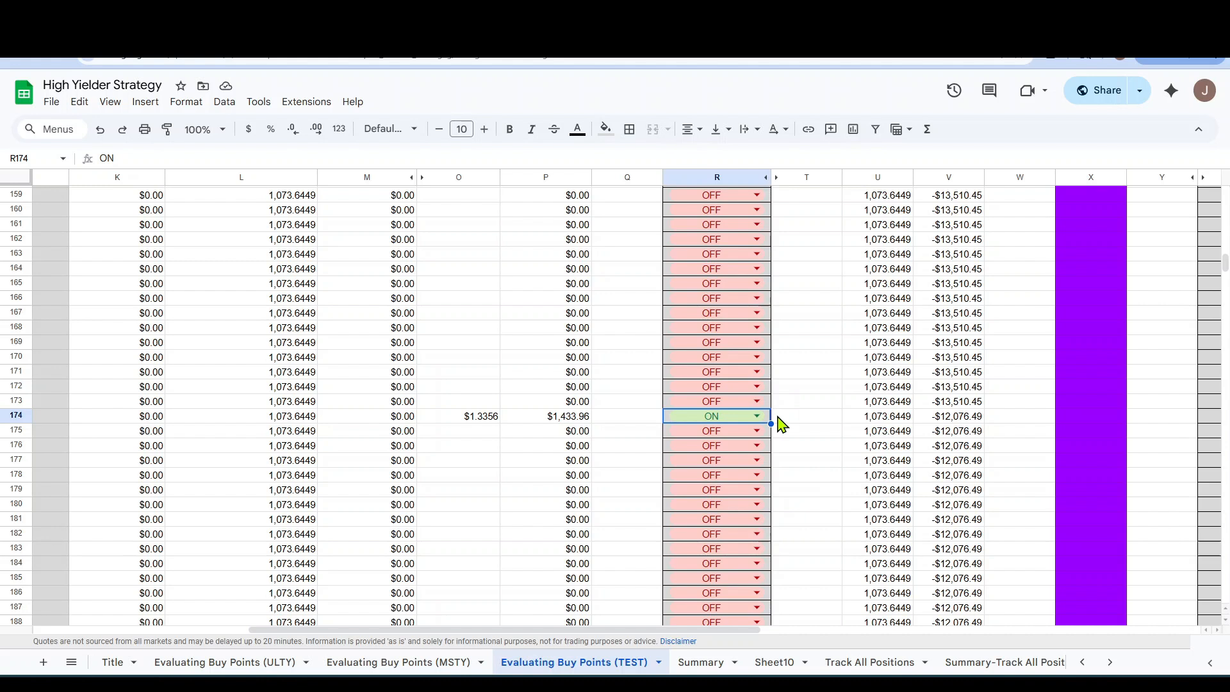
pyautogui.scroll(-9, 782, 423)
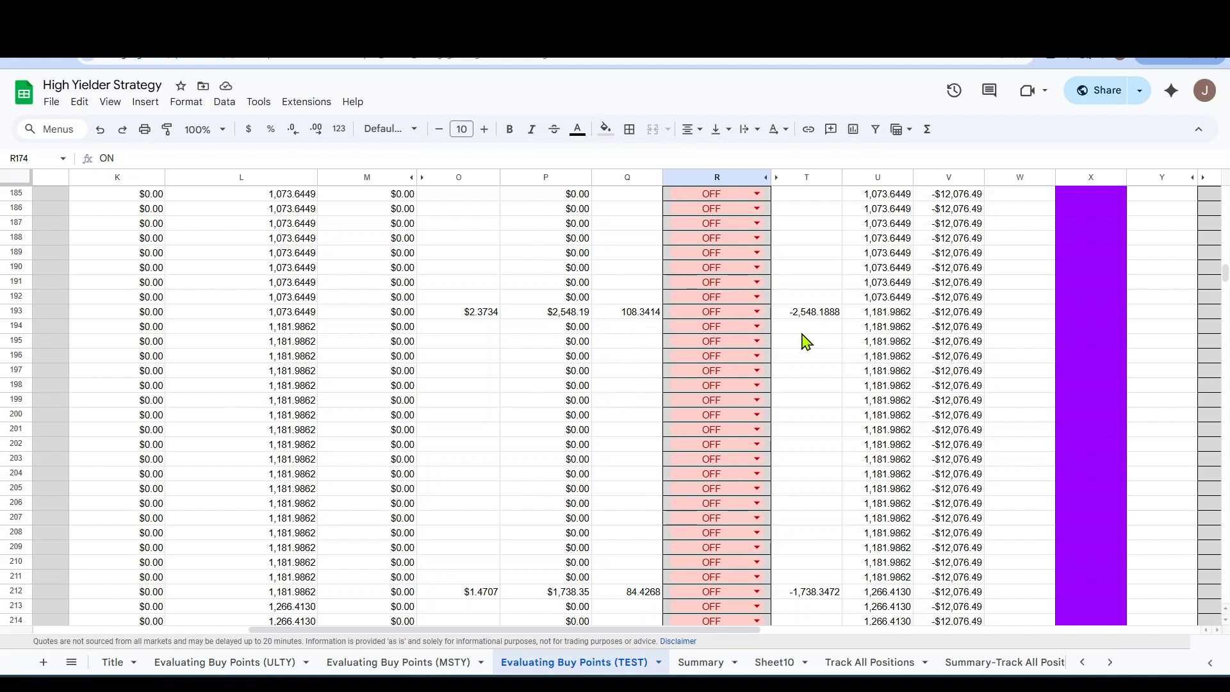
# Set the DRIP manual overrides in R174 and R154 back to OFF.
pyautogui.scroll(7, 758, 365)
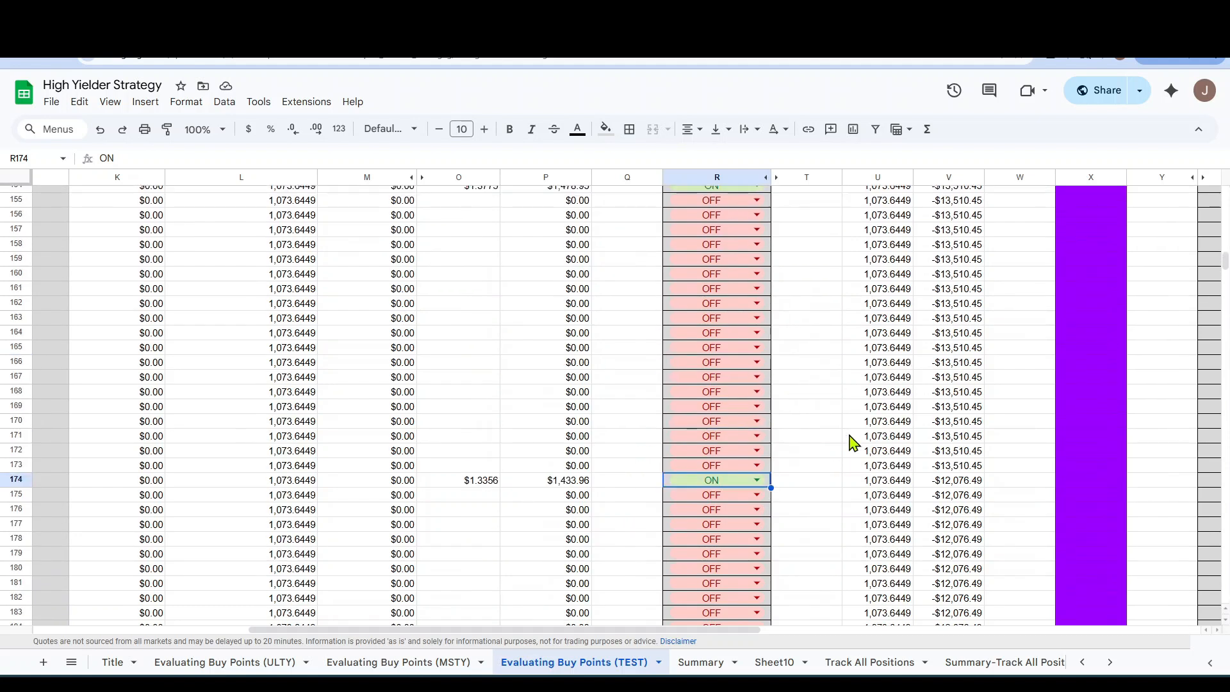
pyautogui.click(755, 481)
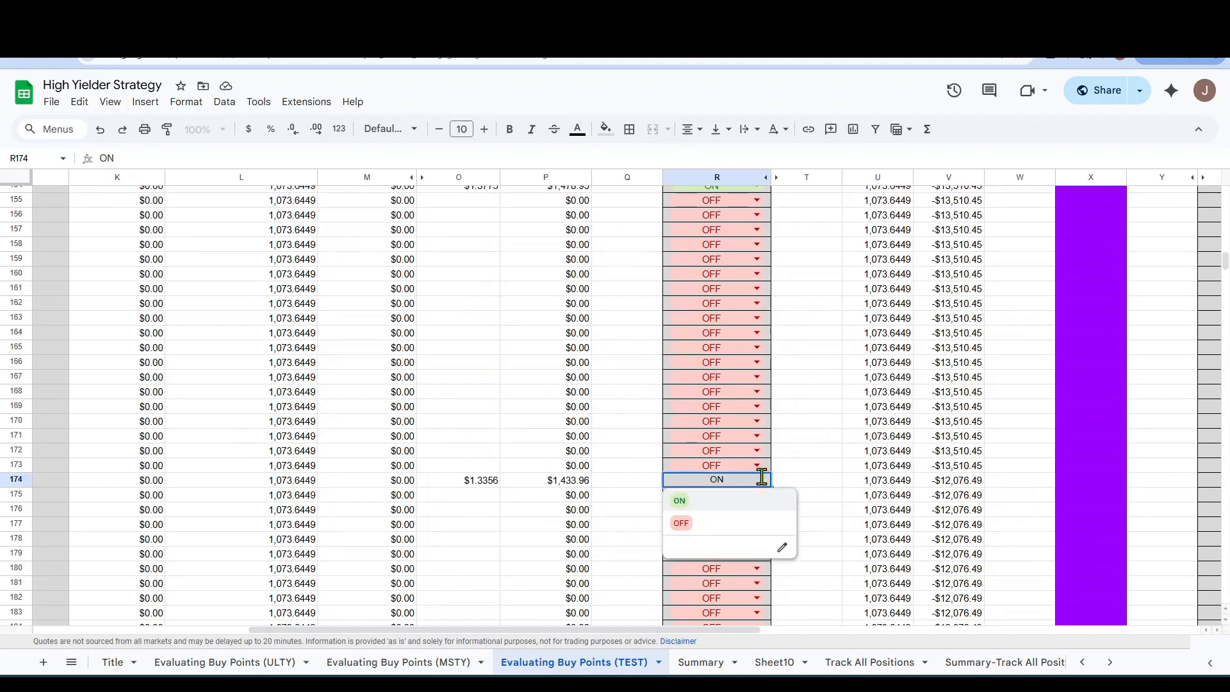
pyautogui.click(690, 531)
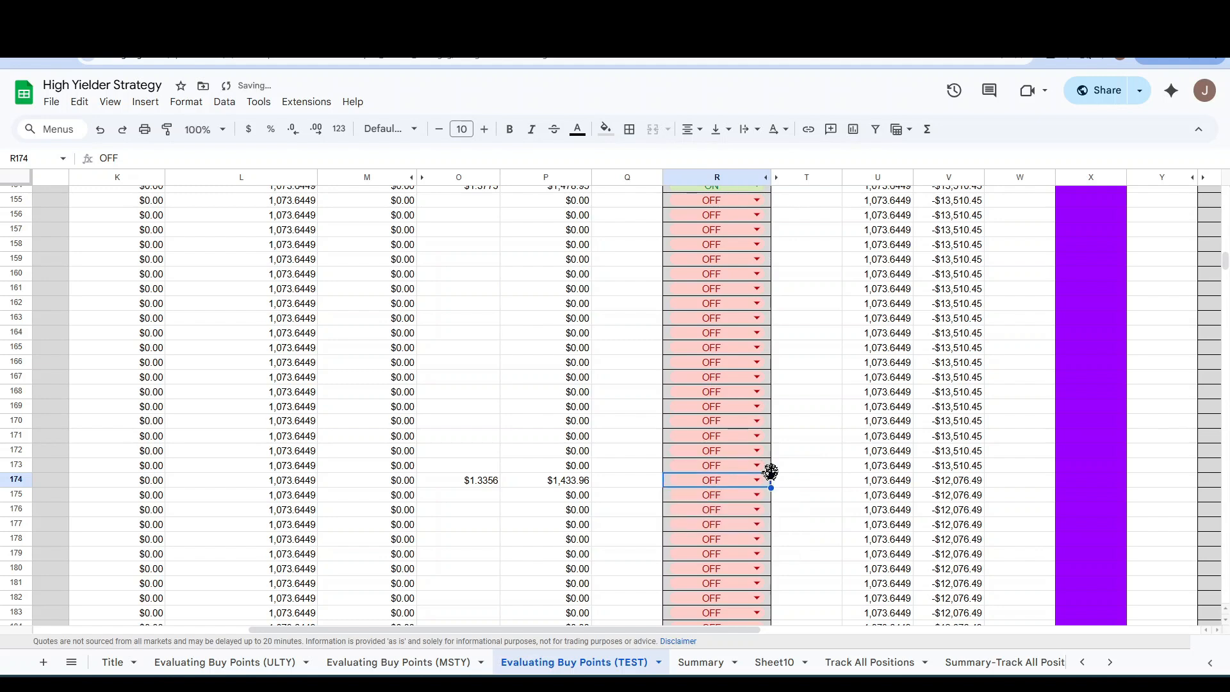
pyautogui.scroll(6, 772, 475)
pyautogui.click(757, 569)
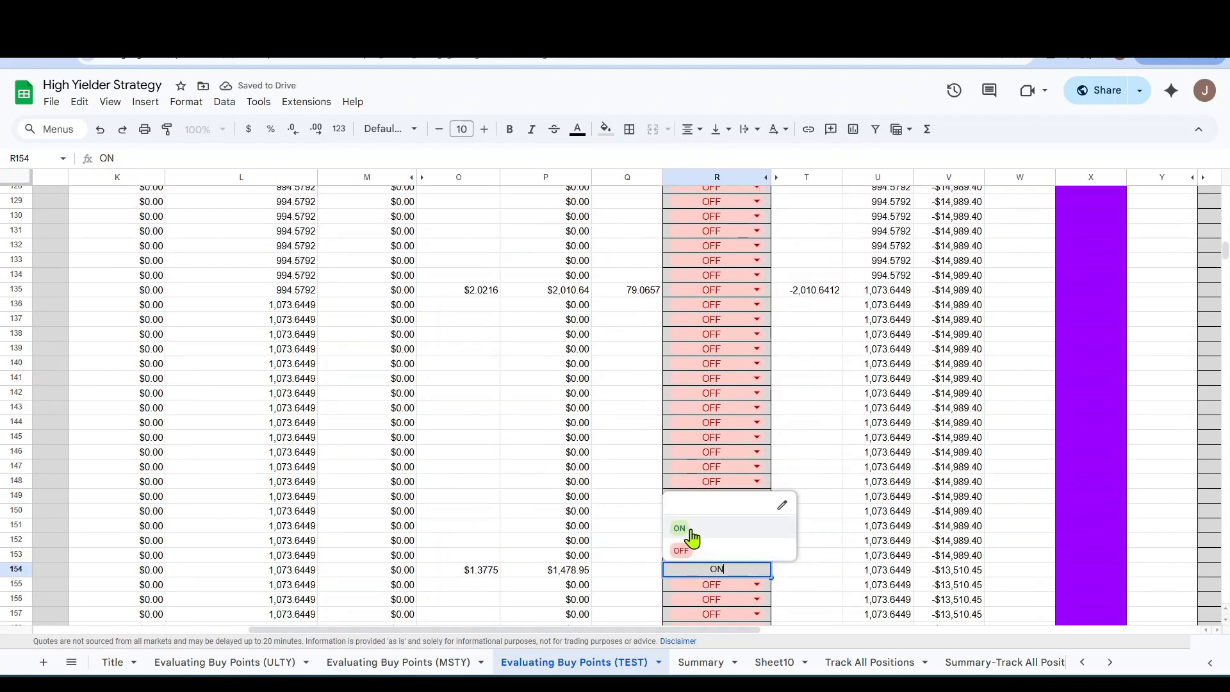
pyautogui.click(692, 536)
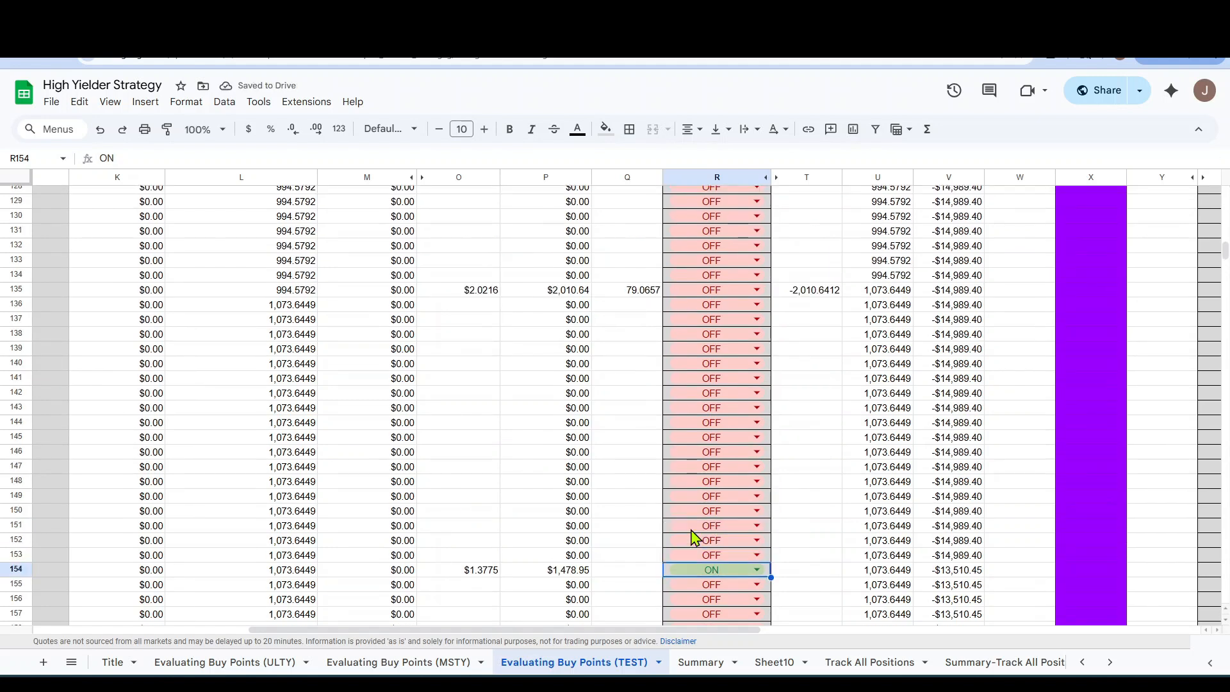
pyautogui.click(757, 570)
pyautogui.click(692, 546)
pyautogui.scroll(7, 741, 486)
pyautogui.scroll(12, 741, 485)
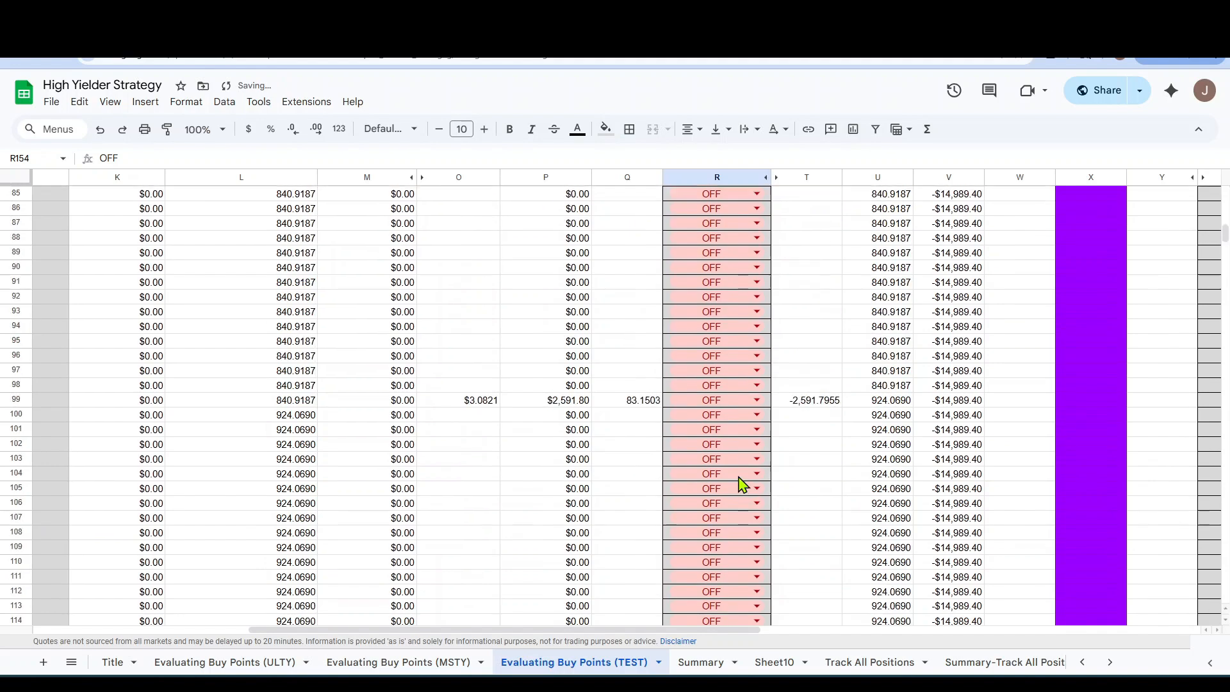
# Turn DRIP OFF in I8 and check the account totals and percentages in the summary.
pyautogui.scroll(15, 741, 480)
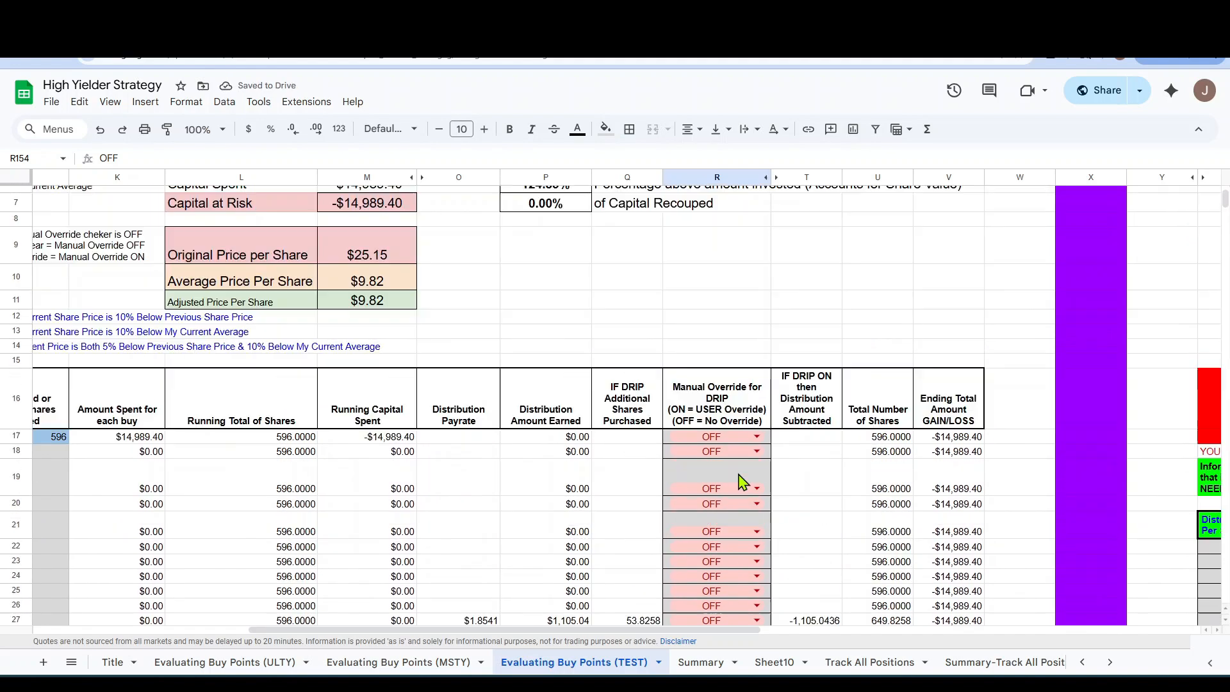
pyautogui.hscroll(-10, 392, 535)
pyautogui.scroll(3, 410, 454)
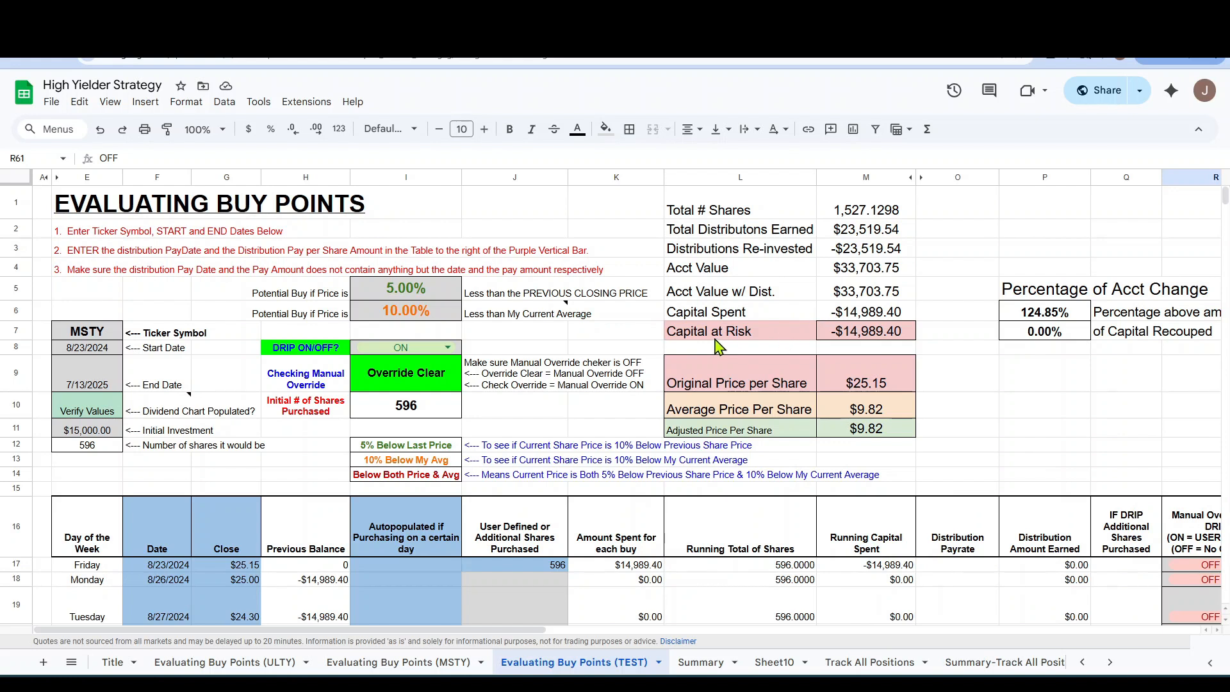
pyautogui.click(448, 345)
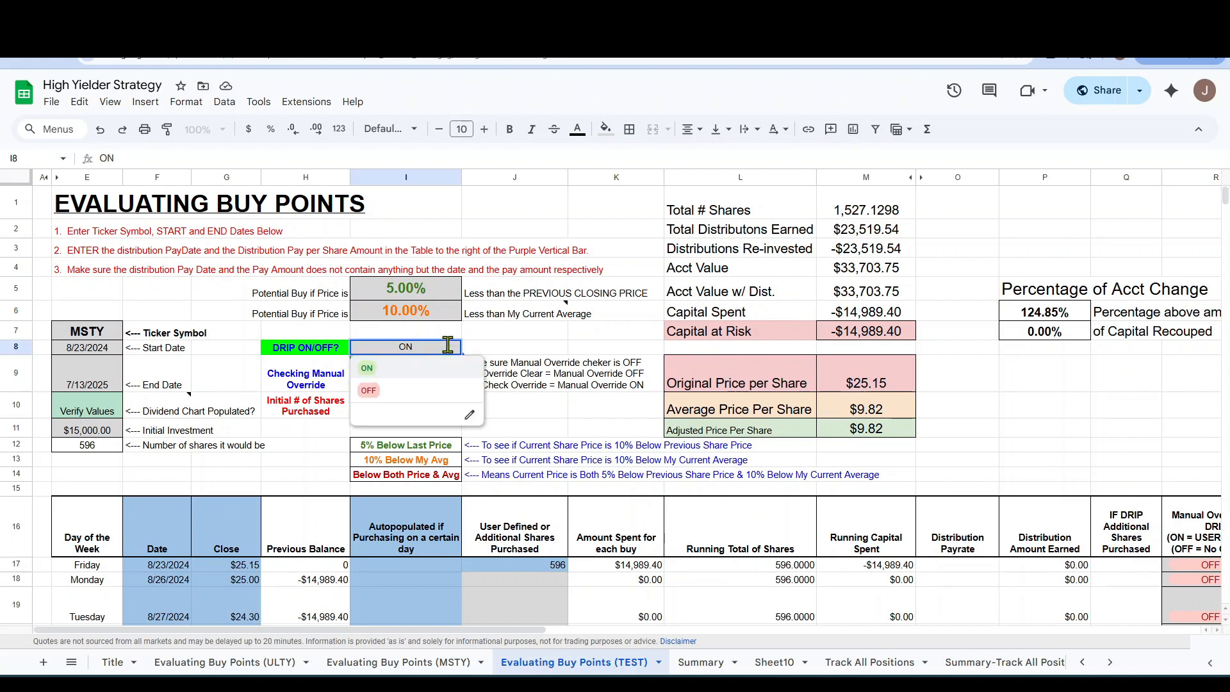
pyautogui.click(370, 392)
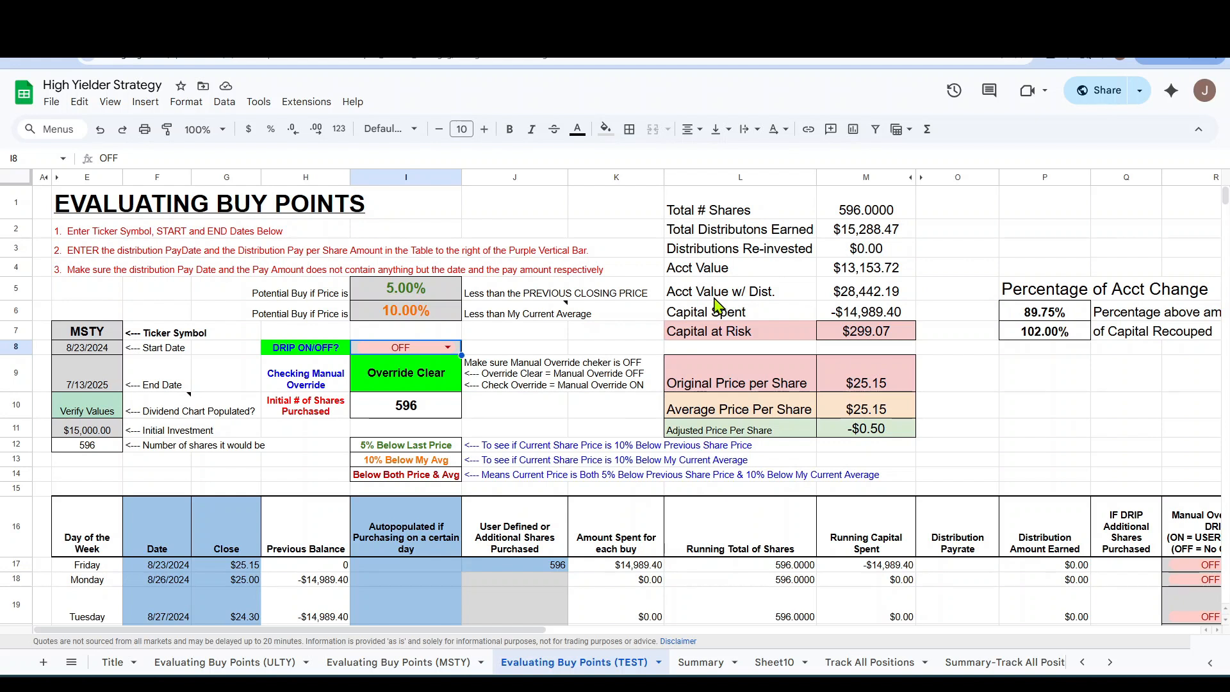
pyautogui.click(945, 291)
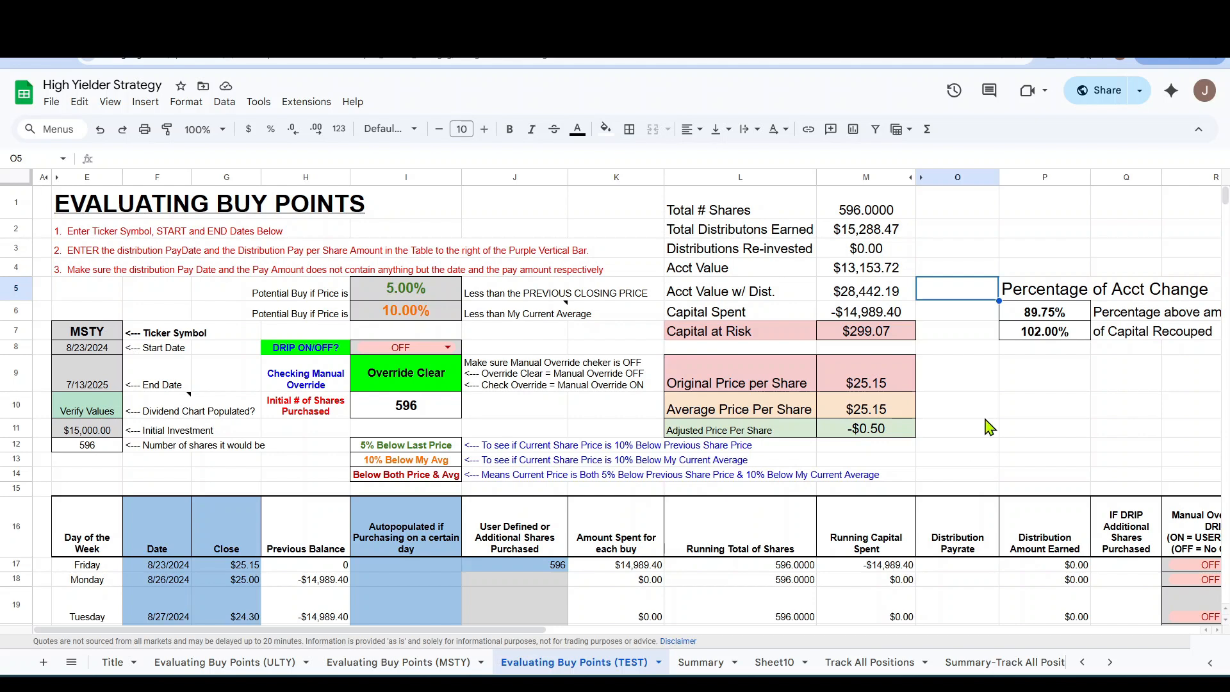
# Enter 50 additional shares purchased in J23 for the 9/3/2024 buy signal.
pyautogui.scroll(-2, 759, 445)
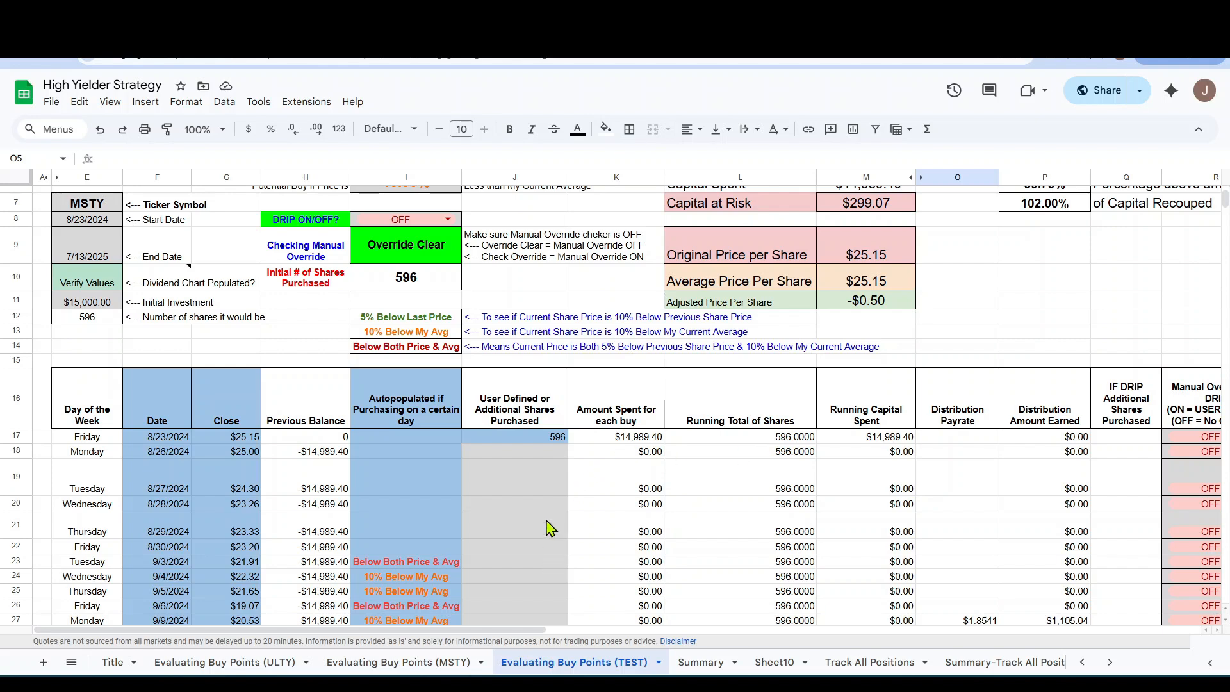
pyautogui.scroll(-1, 371, 511)
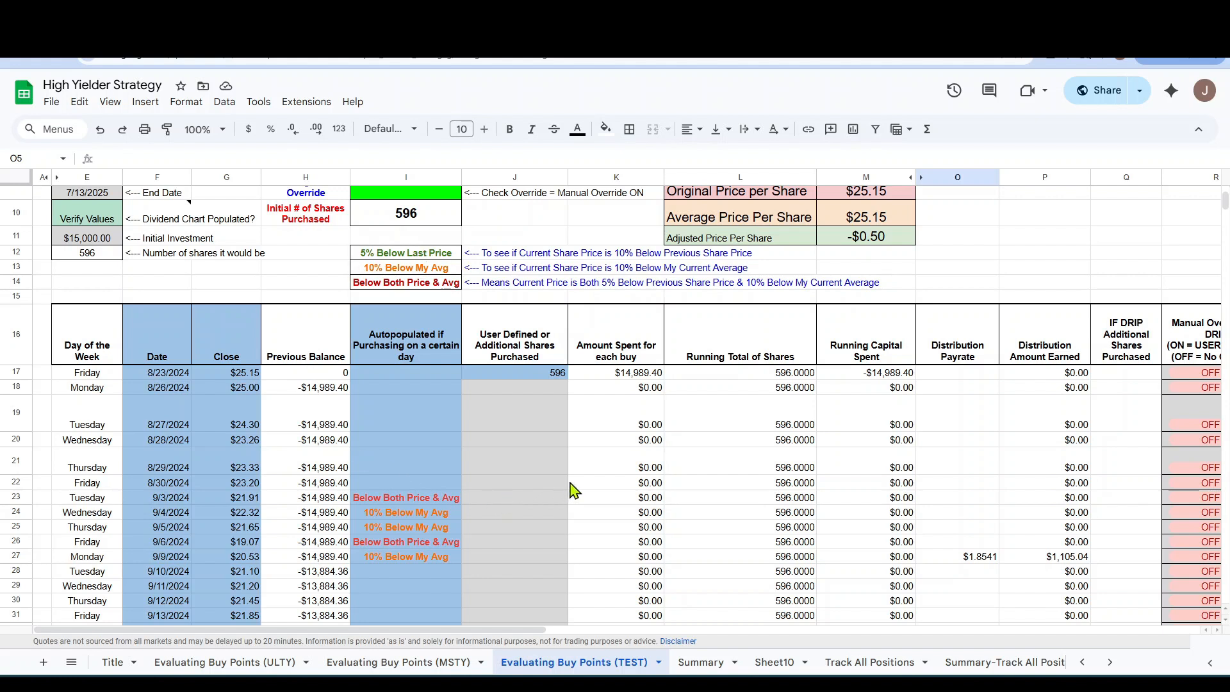
pyautogui.click(548, 500)
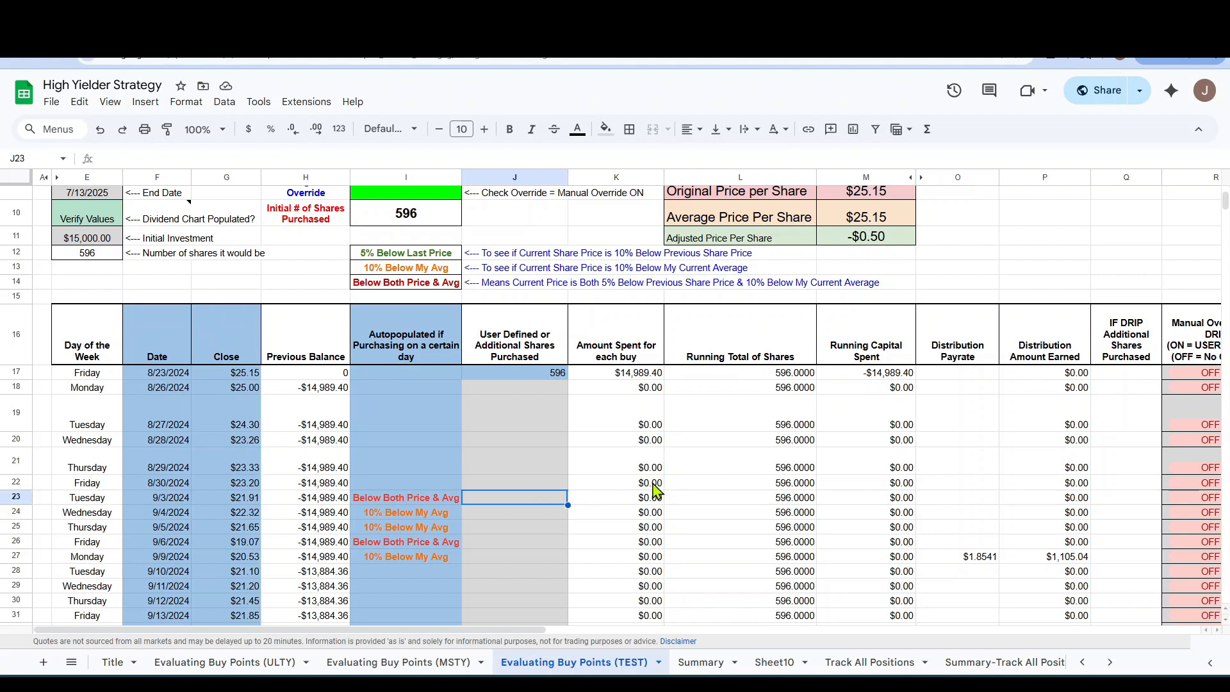
pyautogui.write('50')
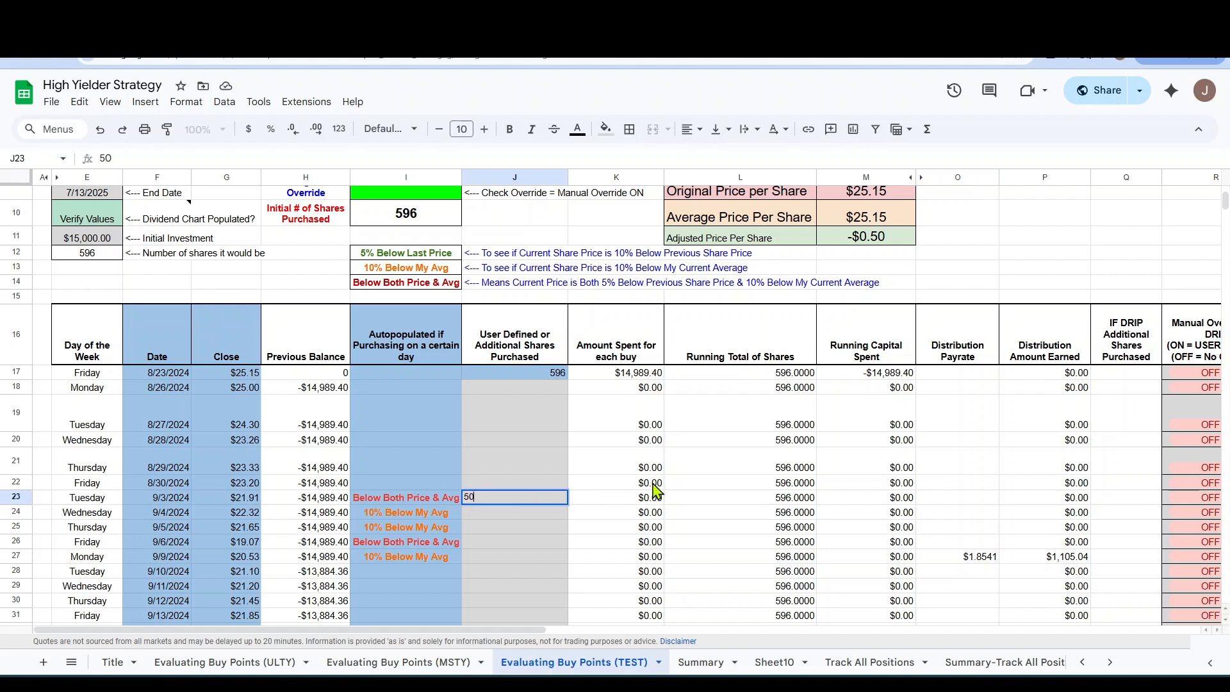
pyautogui.press('Return')
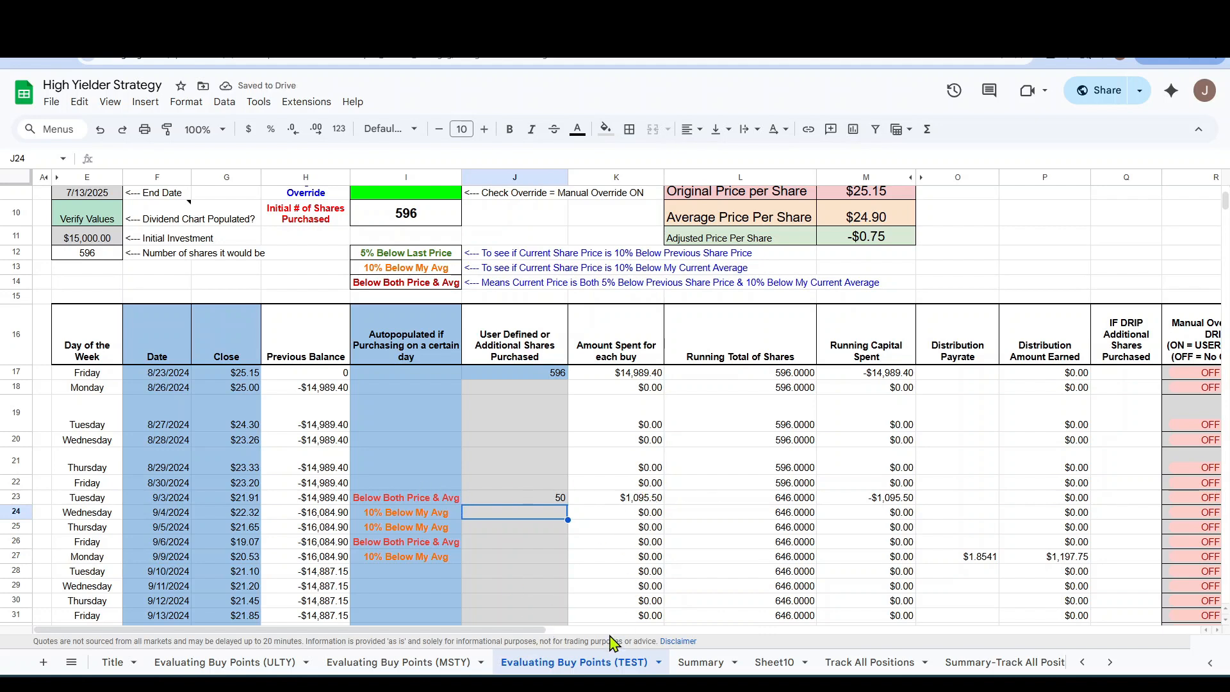
# Check how the extra share purchase affects the account totals, percentages of account change and daily table.
pyautogui.moveTo(543, 631); pyautogui.dragTo(818, 630)
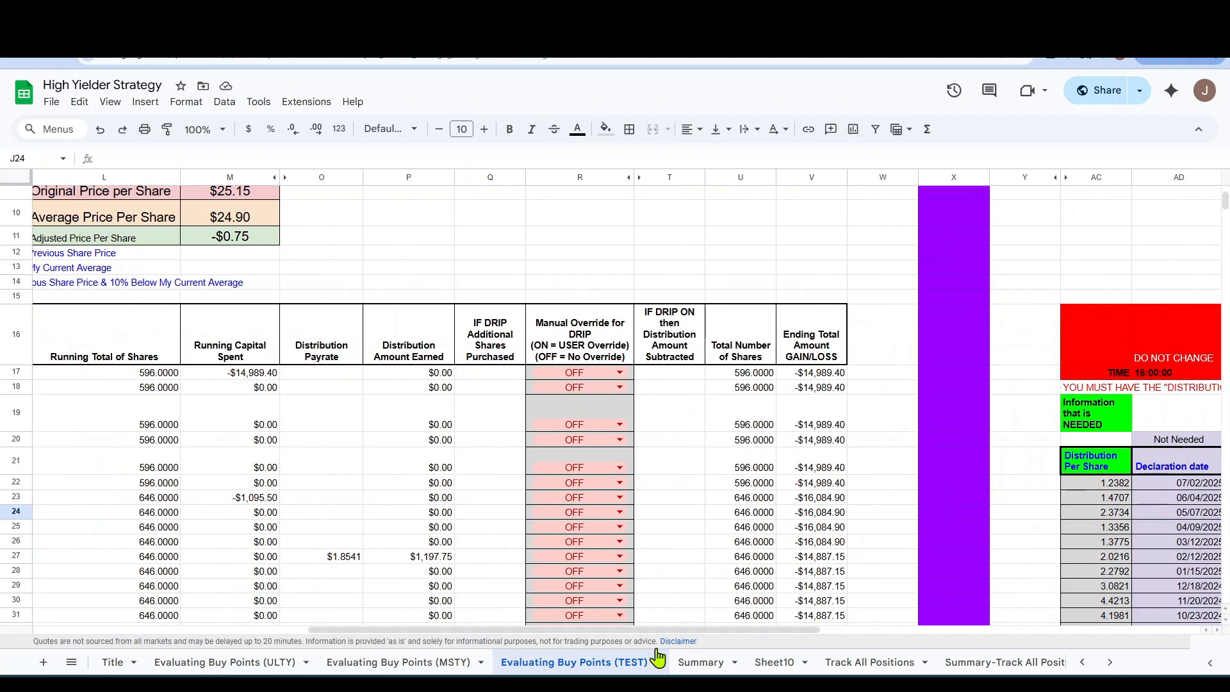
pyautogui.scroll(3, 599, 550)
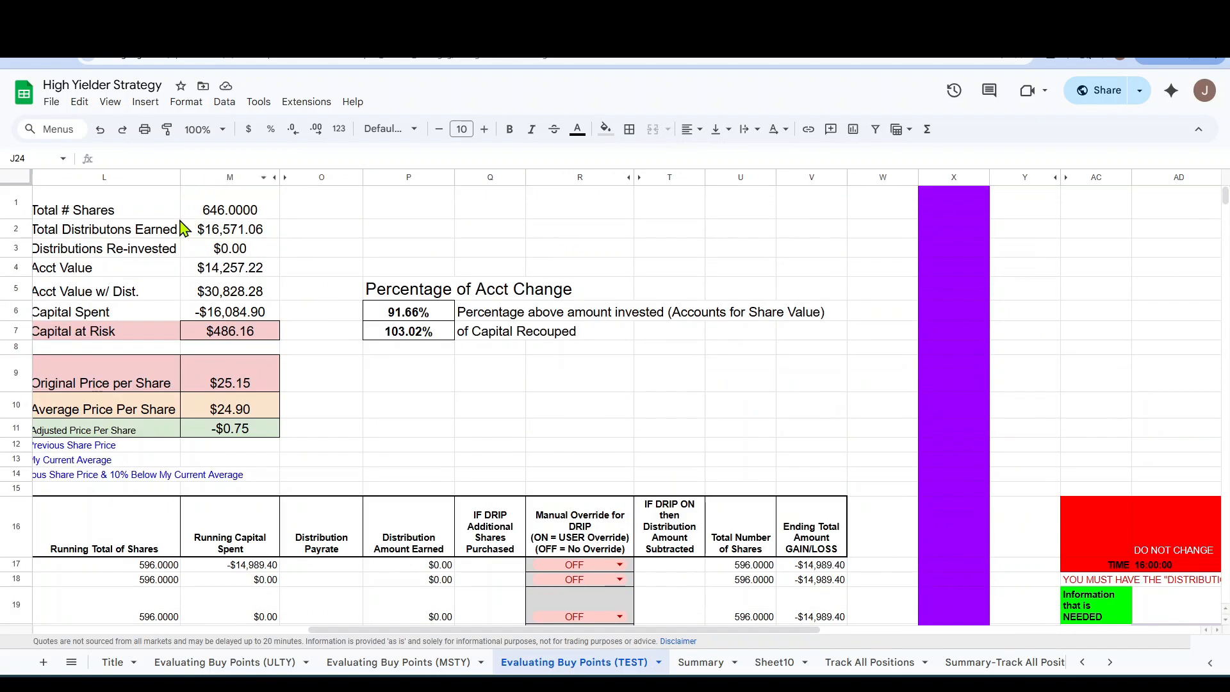
pyautogui.moveTo(534, 632); pyautogui.dragTo(408, 631)
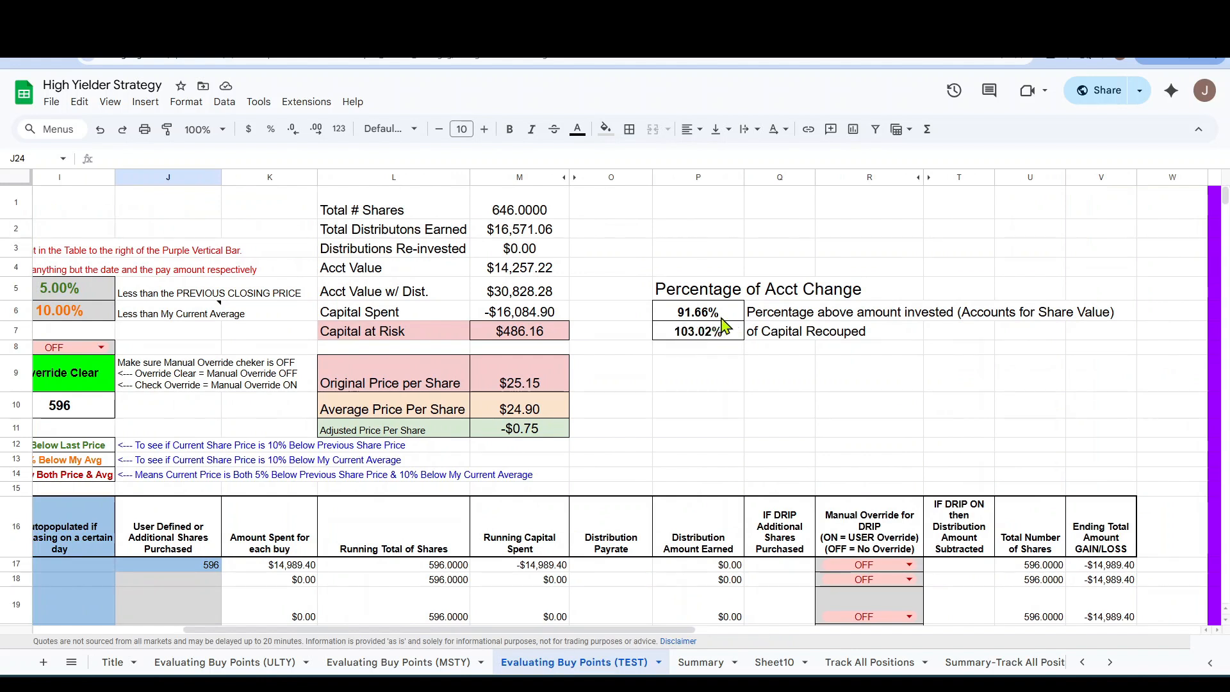
pyautogui.scroll(-4, 846, 497)
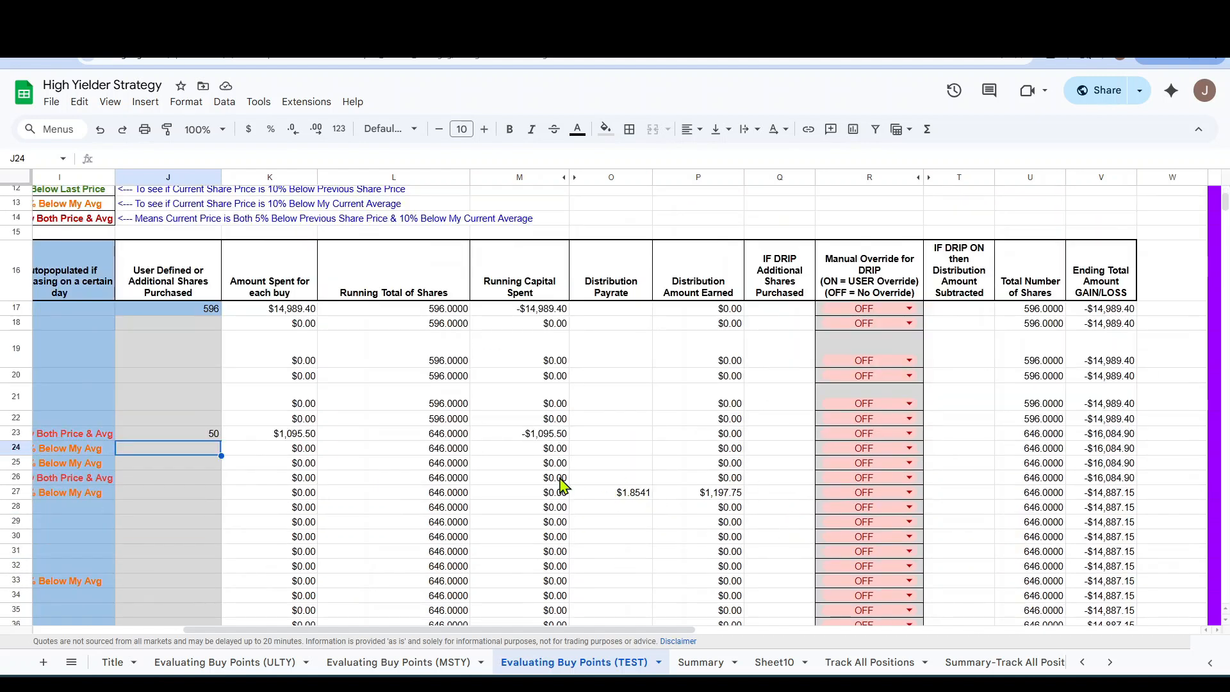
pyautogui.hscroll(-5, 670, 466)
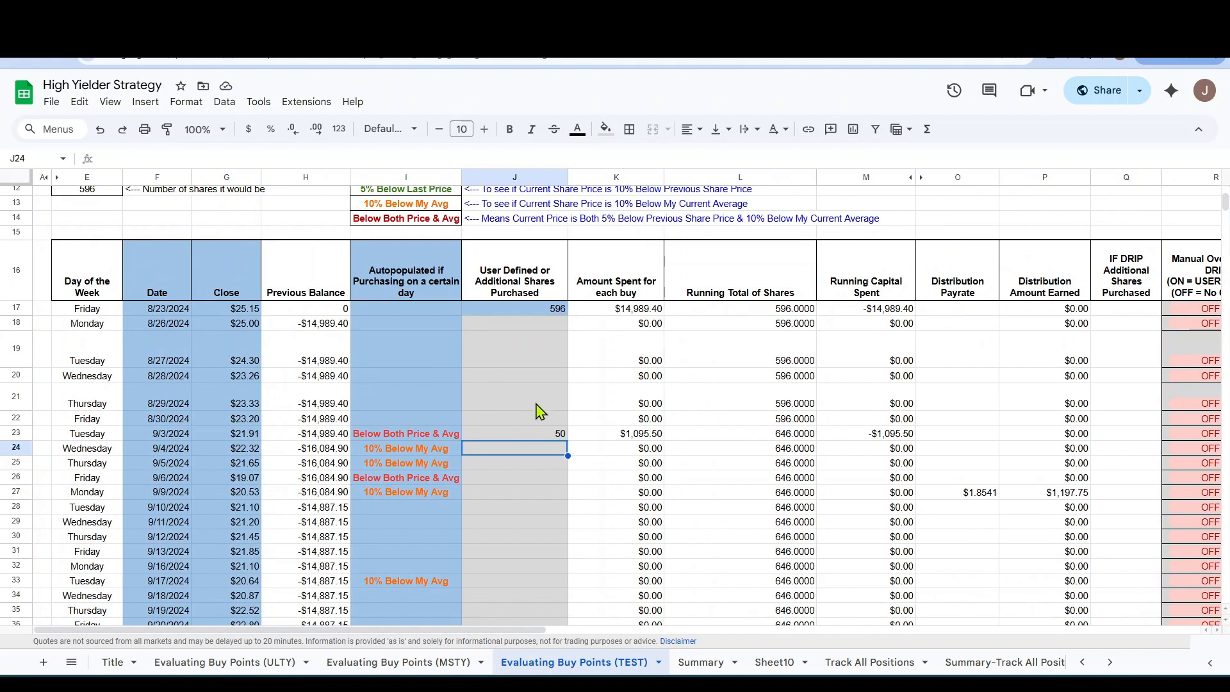
pyautogui.click(541, 402)
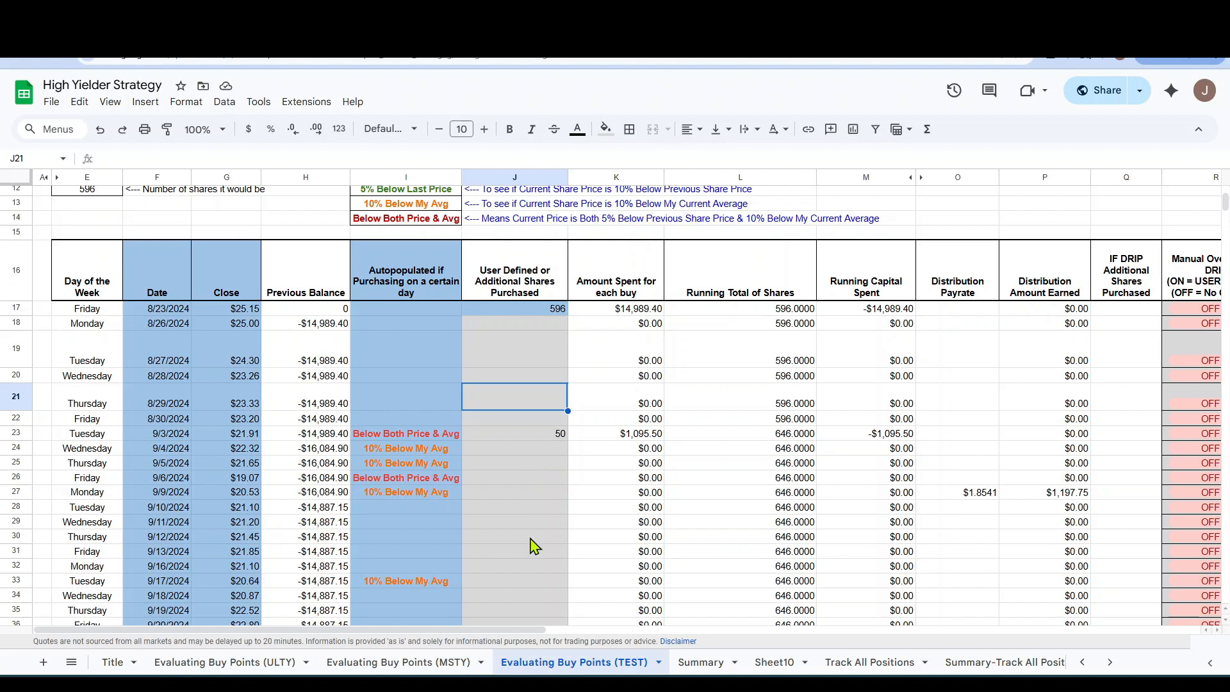
# Enter 60 additional shares purchased in J26 for the 9/6/2024 buy signal.
pyautogui.click(537, 462)
pyautogui.click(539, 435)
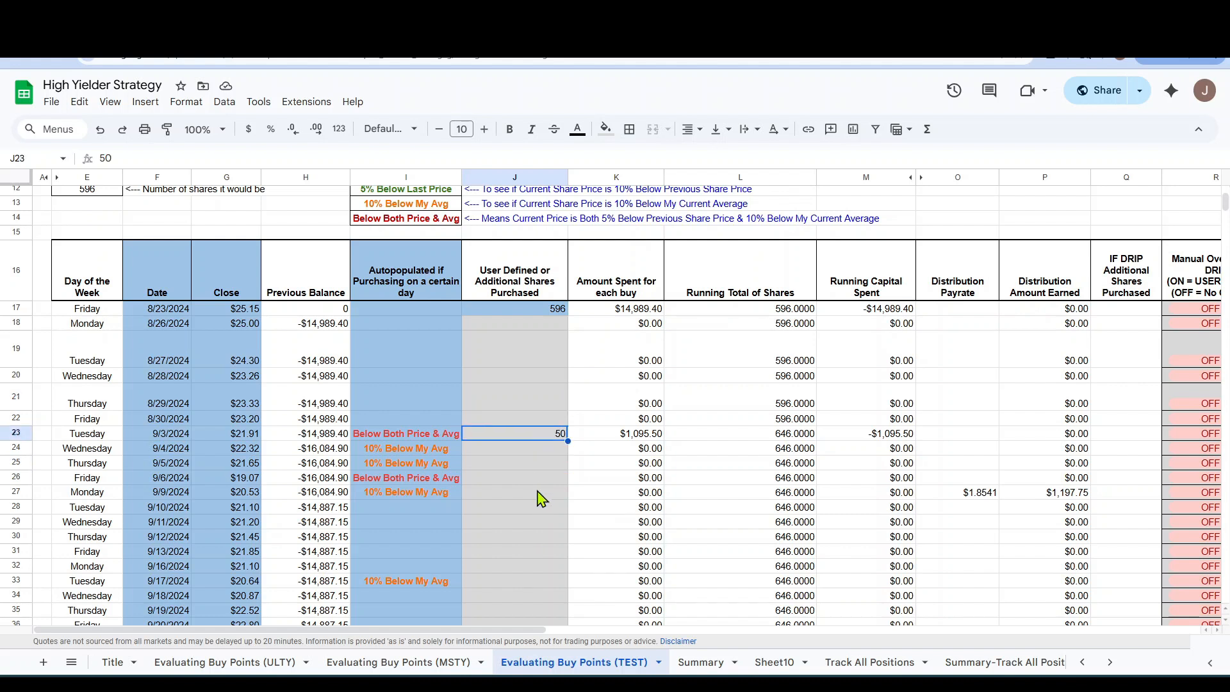
pyautogui.click(539, 479)
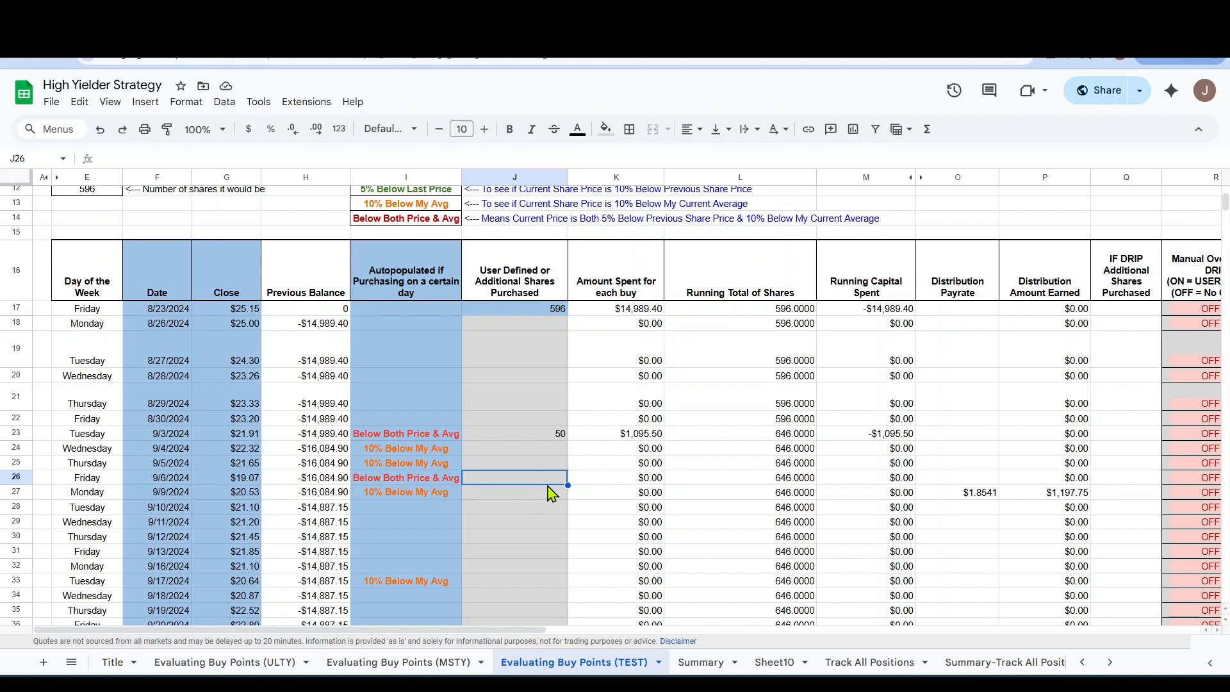
pyautogui.write('60')
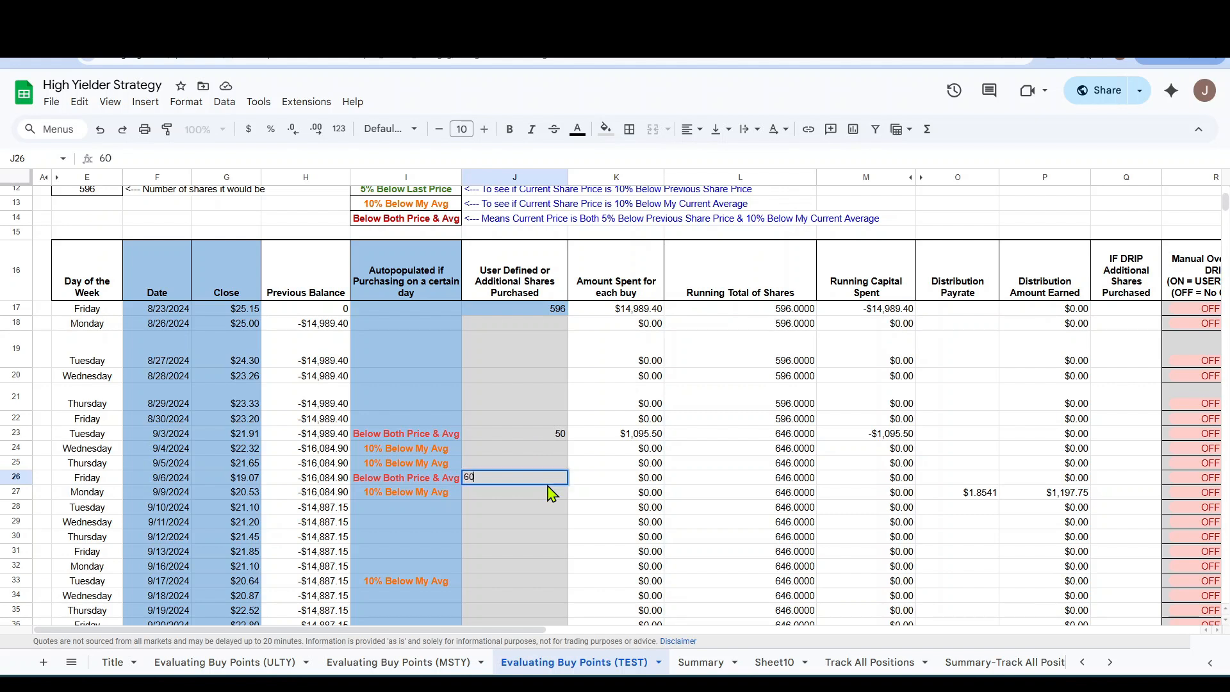
pyautogui.press('Return')
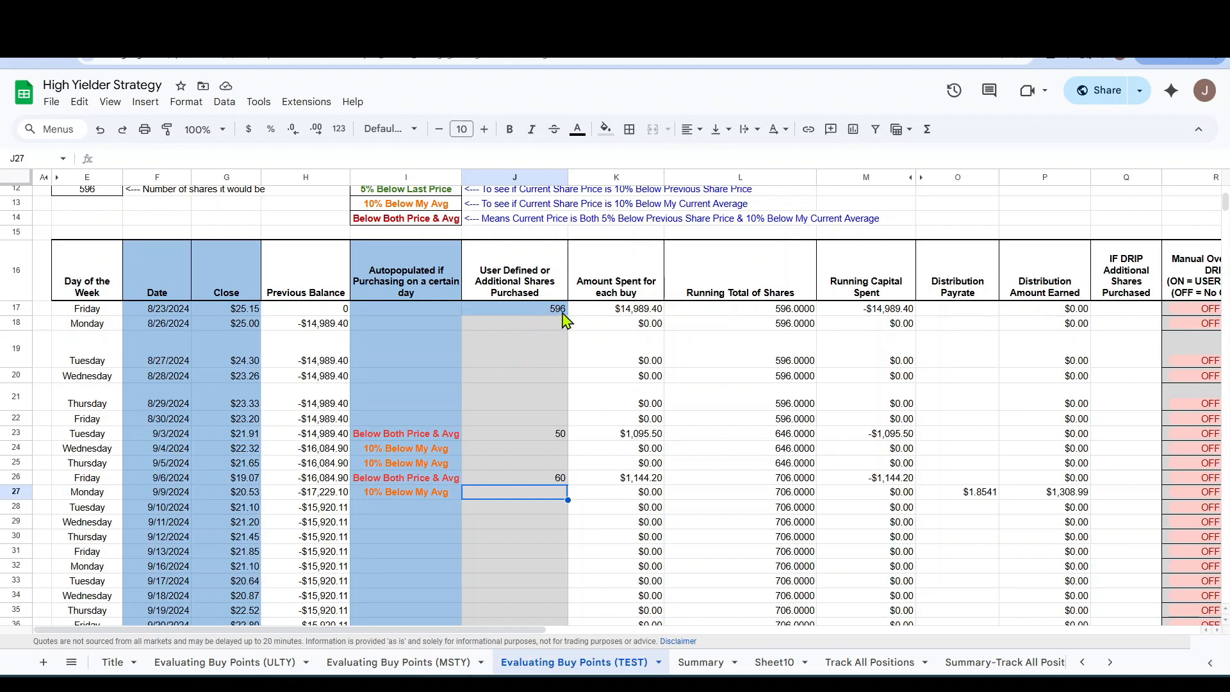
# Check how the share purchases on 9/3/2024 and 9/6/2024 affect the account totals, average price and percentages of account change.
pyautogui.scroll(3, 528, 338)
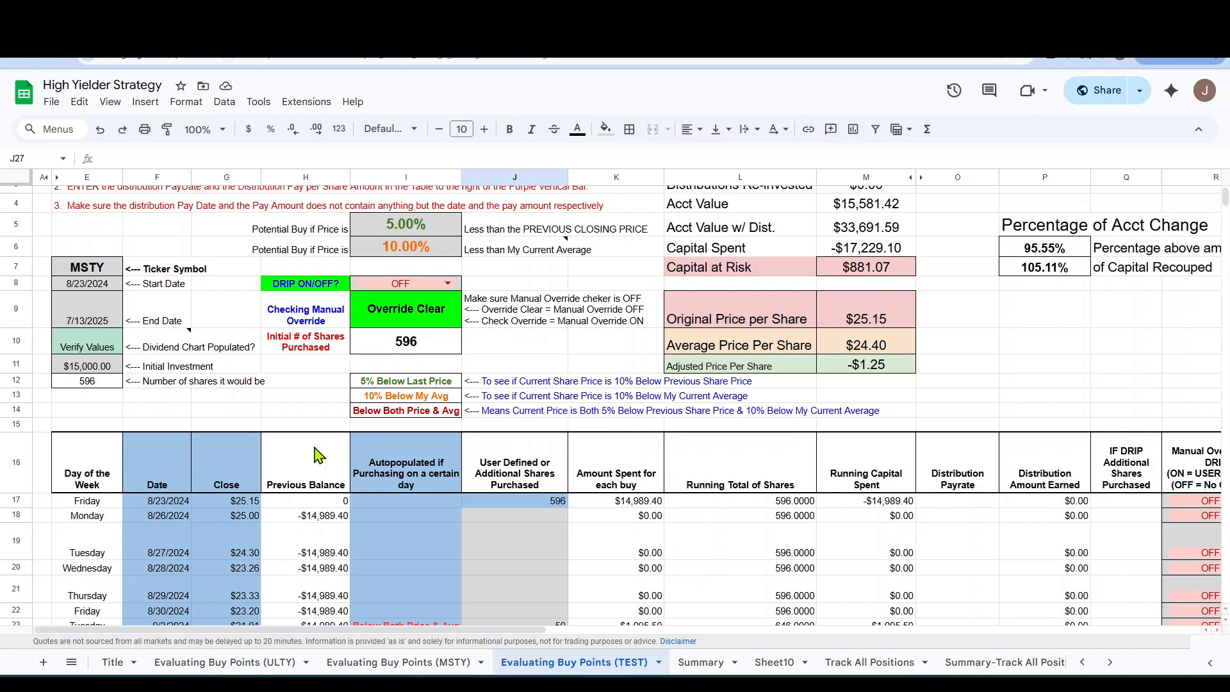
pyautogui.click(557, 592)
pyautogui.scroll(-2, 562, 607)
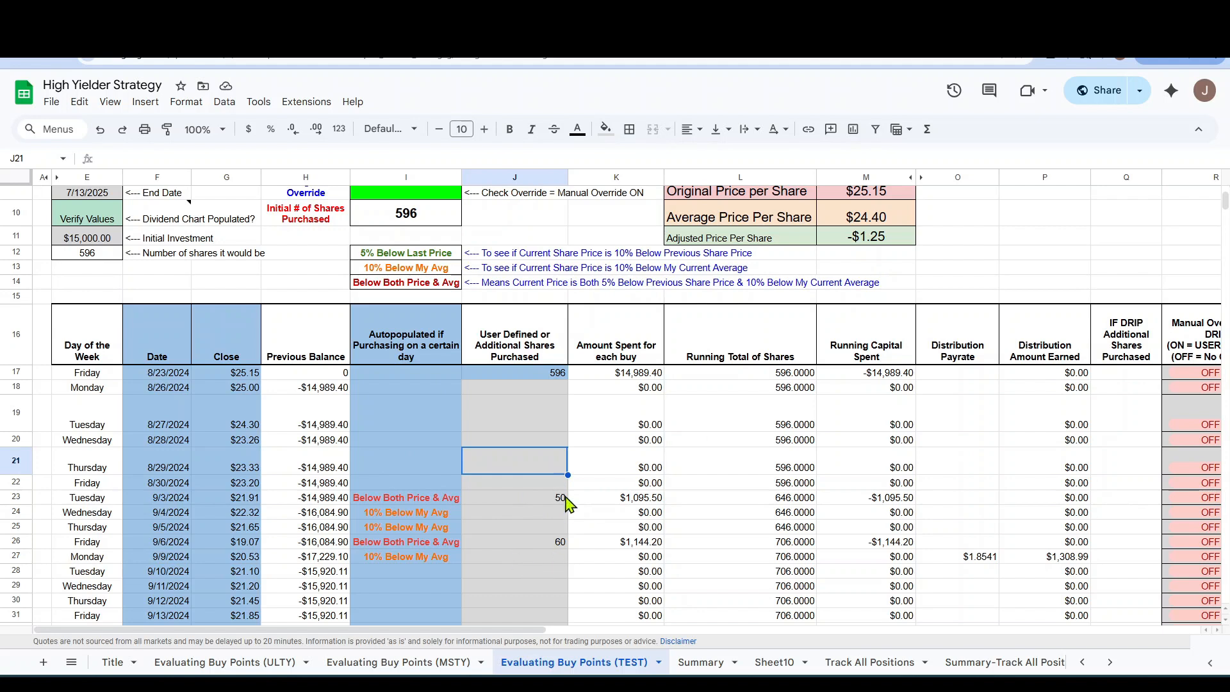
pyautogui.scroll(3, 512, 532)
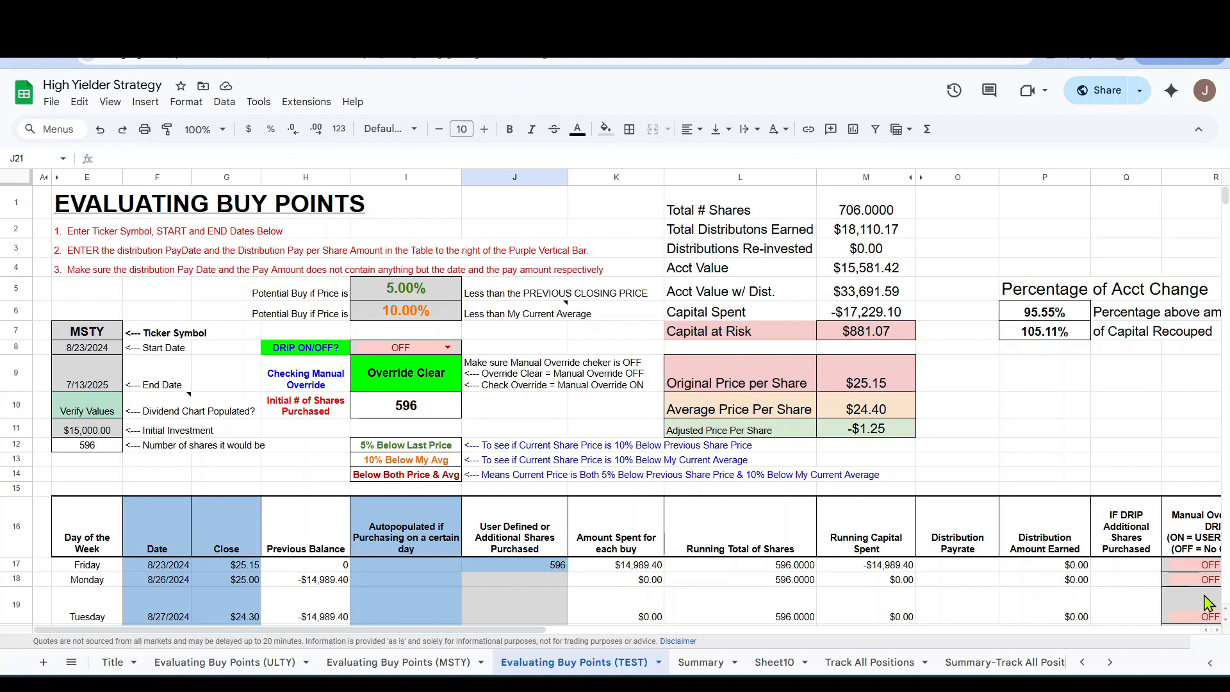
pyautogui.scroll(-3, 561, 577)
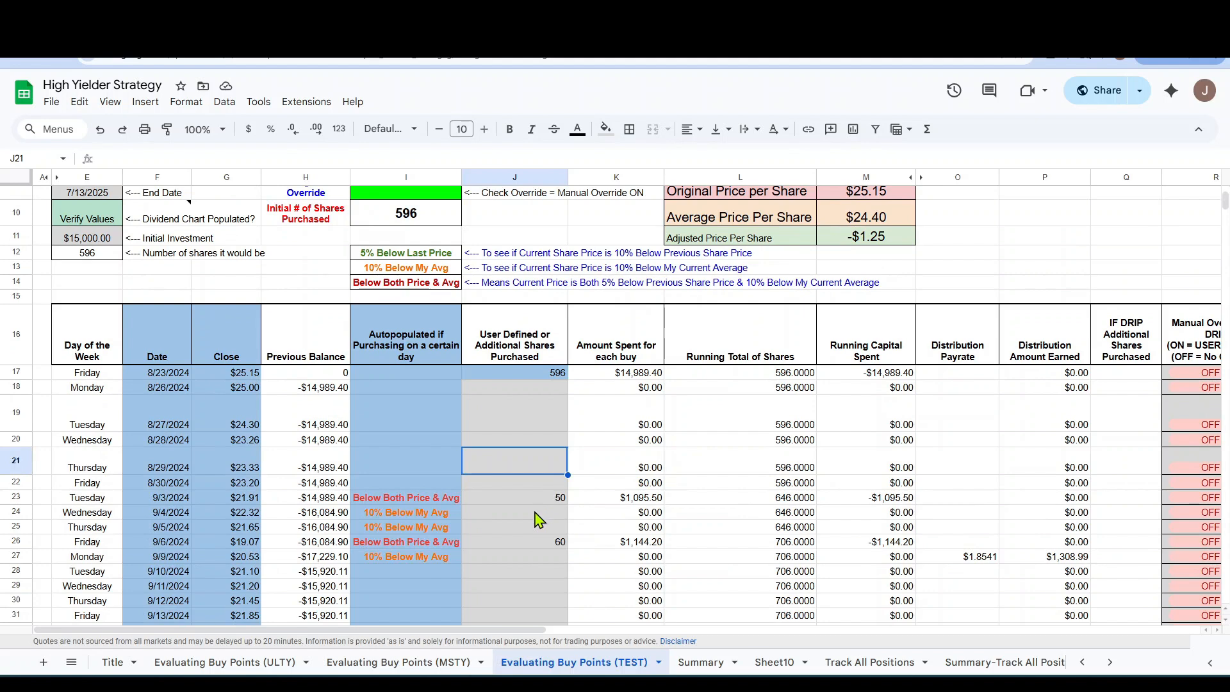
pyautogui.scroll(3, 537, 518)
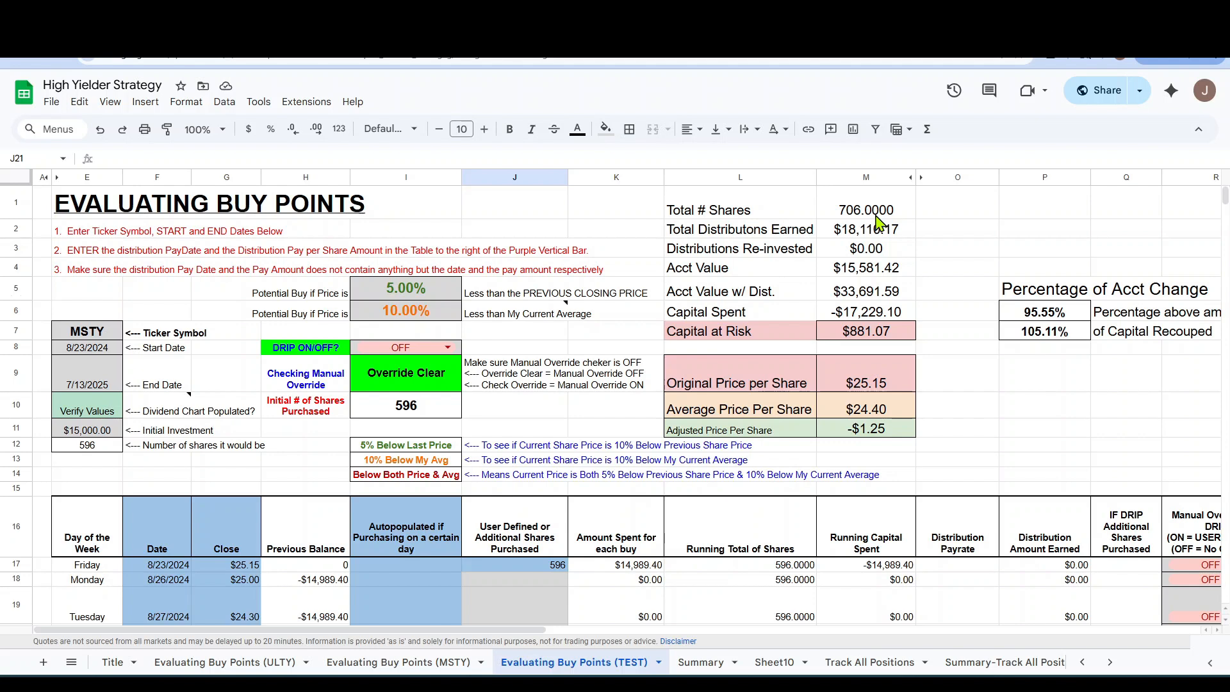
# Clear the additional share purchases in J23 and J26 for 9/3/2024 and 9/6/2024.
pyautogui.scroll(-5, 485, 338)
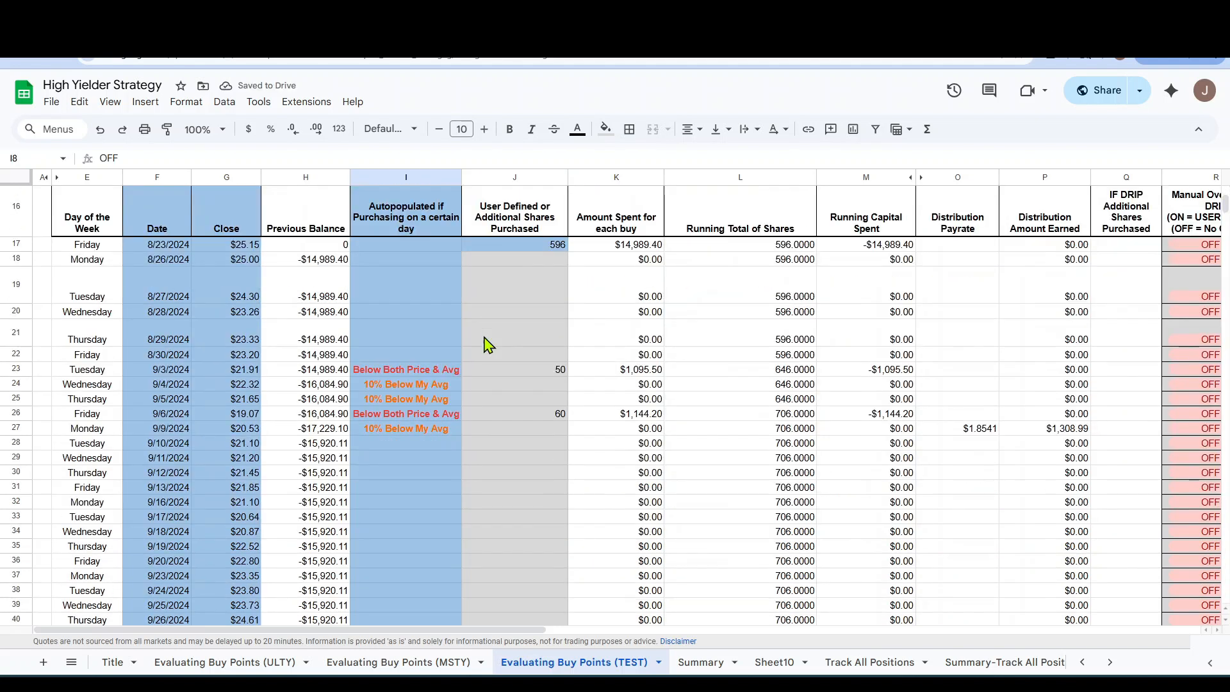
pyautogui.click(544, 335)
pyautogui.click(562, 371)
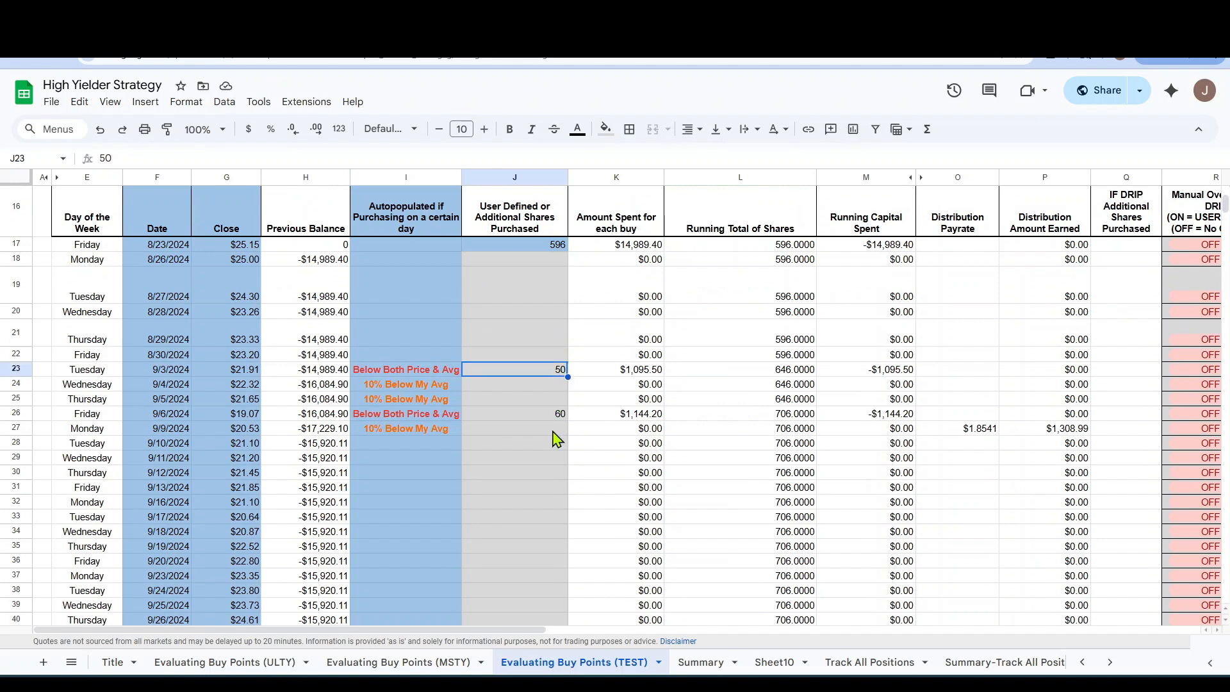
pyautogui.press('Delete')
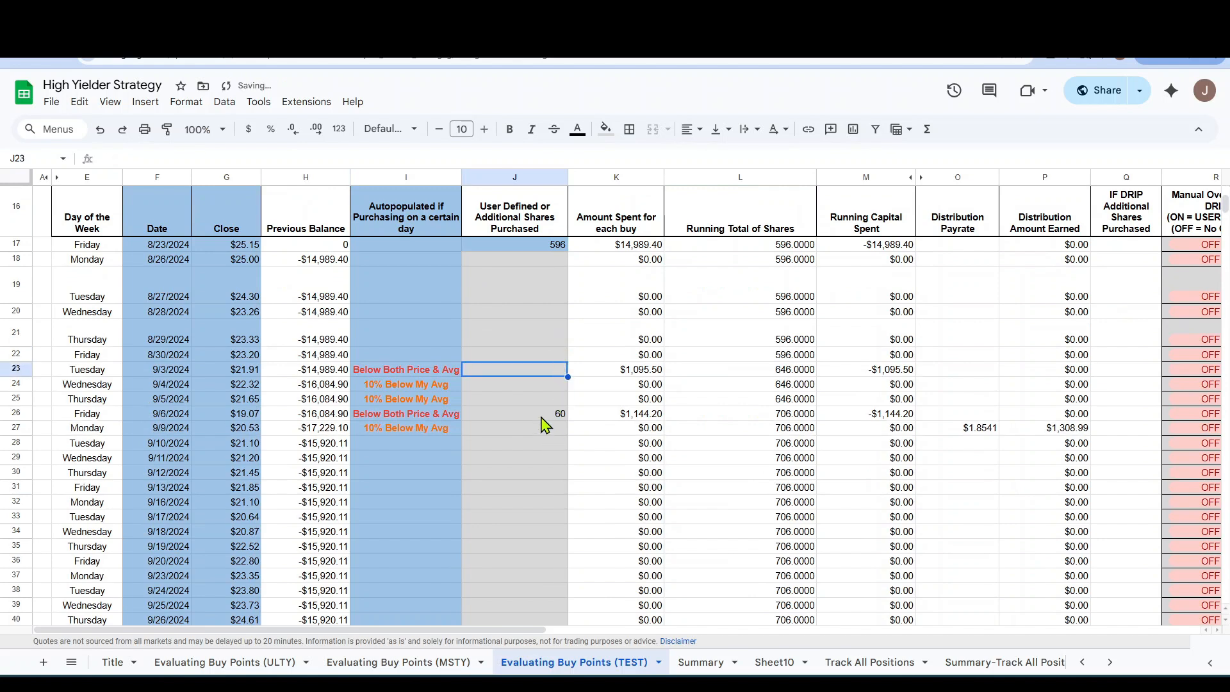
pyautogui.click(542, 417)
pyautogui.press('Delete')
# Switch DRIP in I8 ON to compare the account totals, and switch it back OFF.
pyautogui.scroll(5, 537, 453)
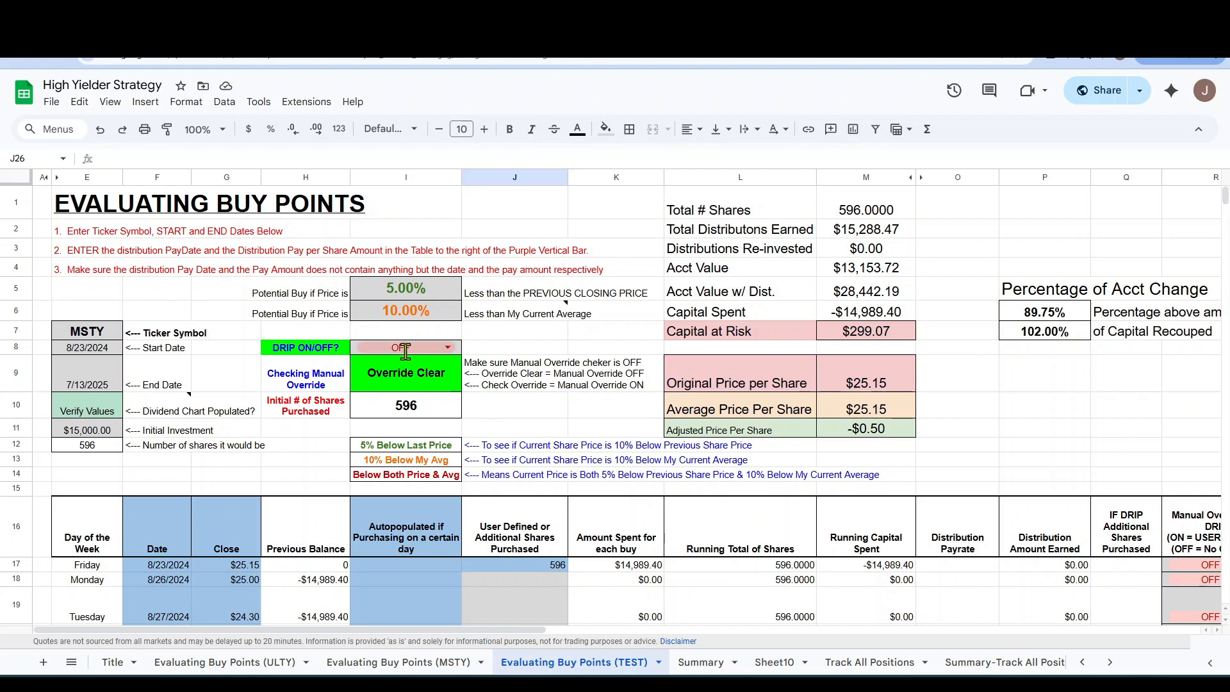
pyautogui.click(448, 348)
pyautogui.click(378, 372)
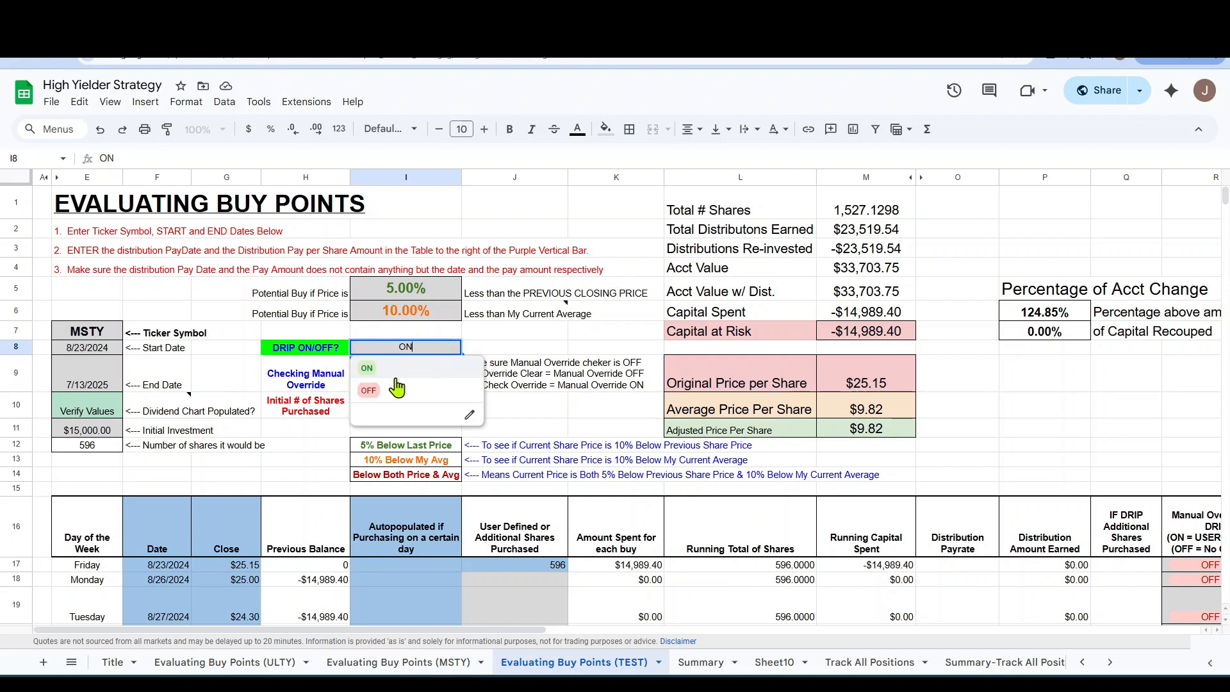
pyautogui.click(369, 391)
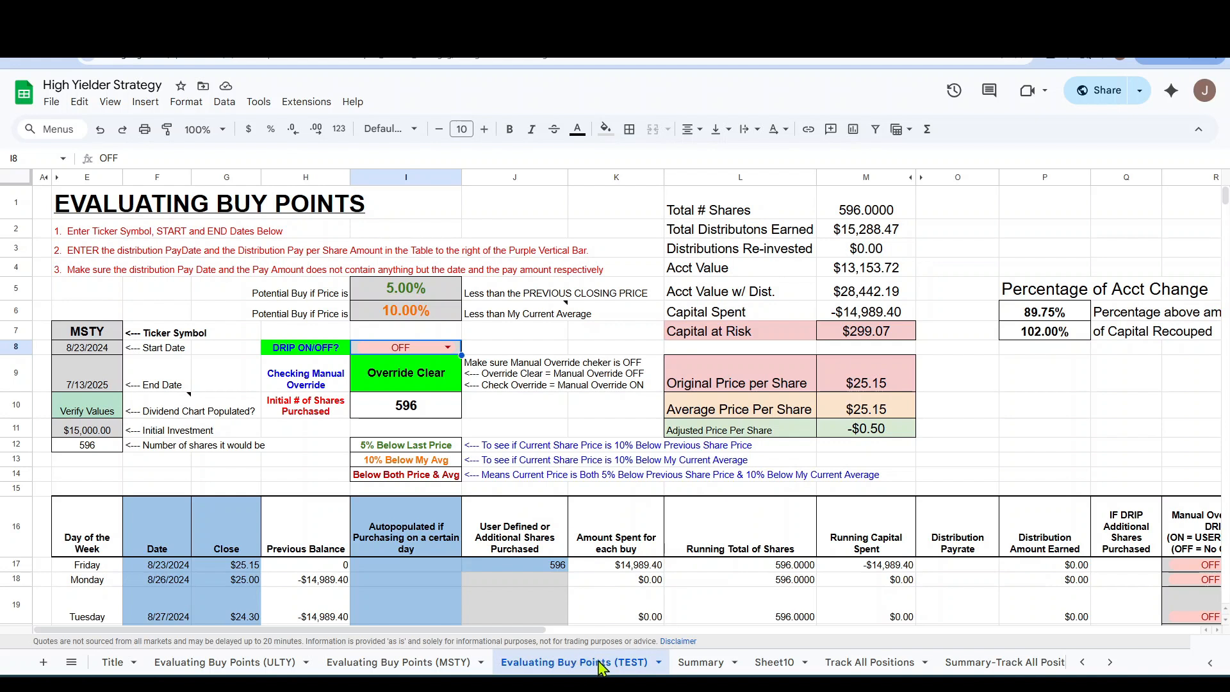
# Duplicate the Evaluating Buy Points (TEST) sheet and rename the copy Evaluating Buy Points (CONY).
pyautogui.rightClick(567, 667)
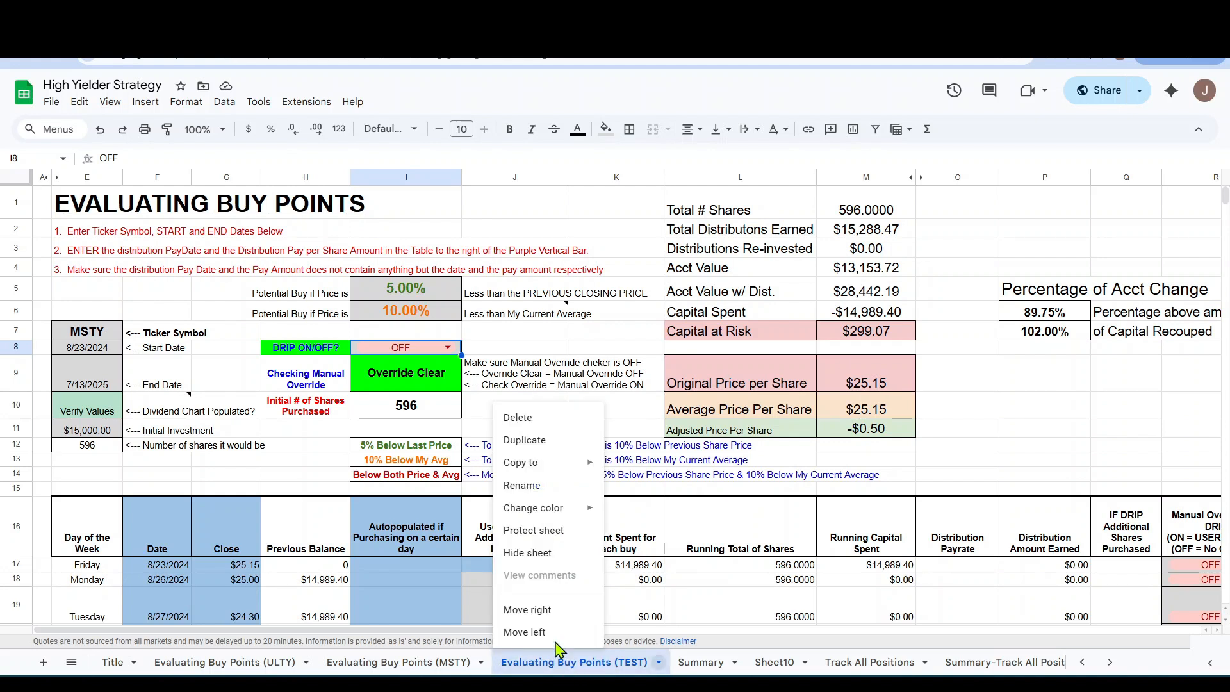
pyautogui.click(526, 440)
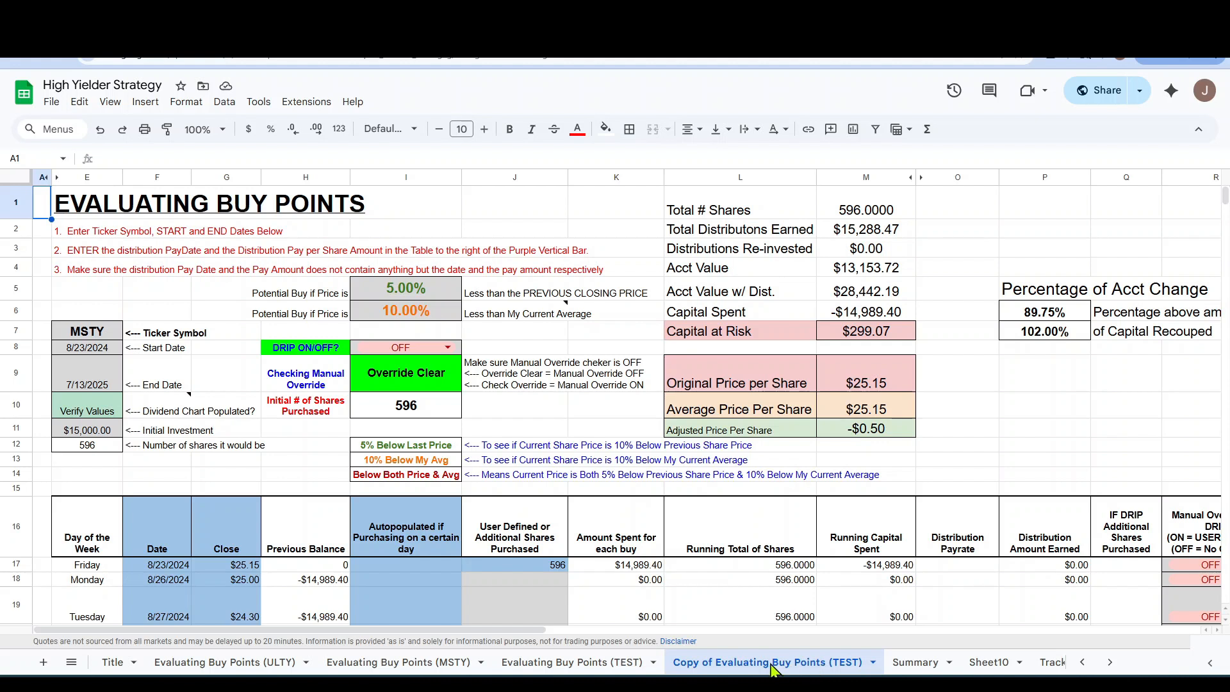
pyautogui.rightClick(714, 669)
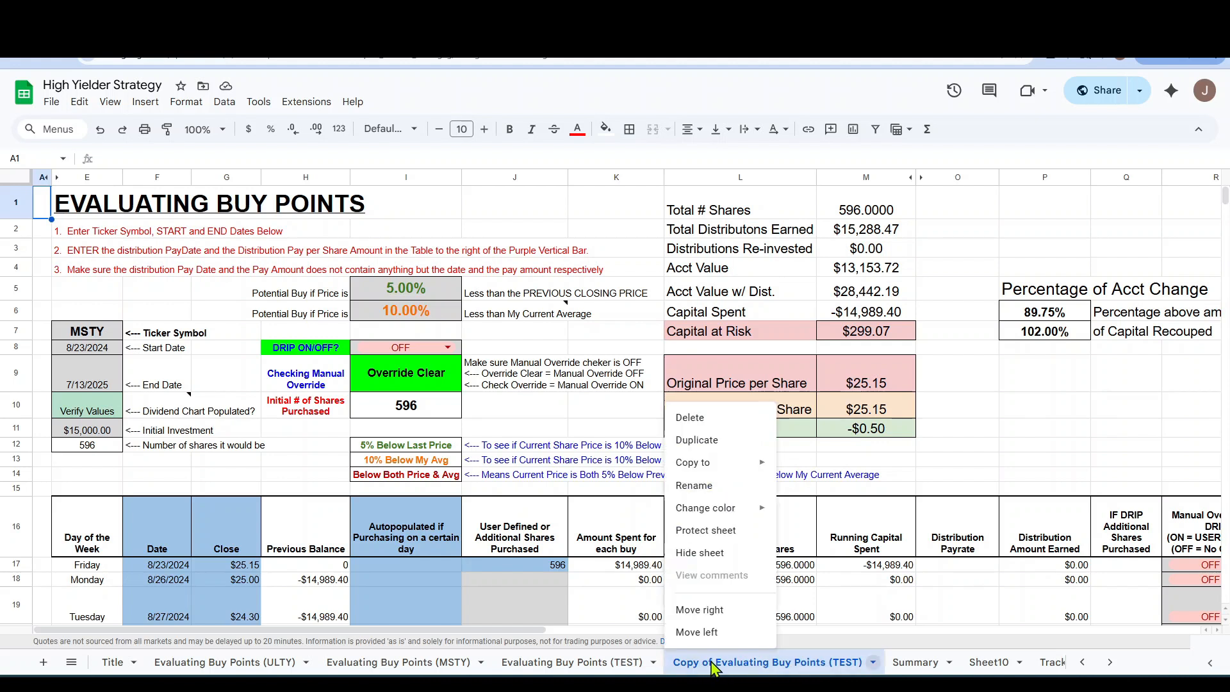
pyautogui.click(692, 489)
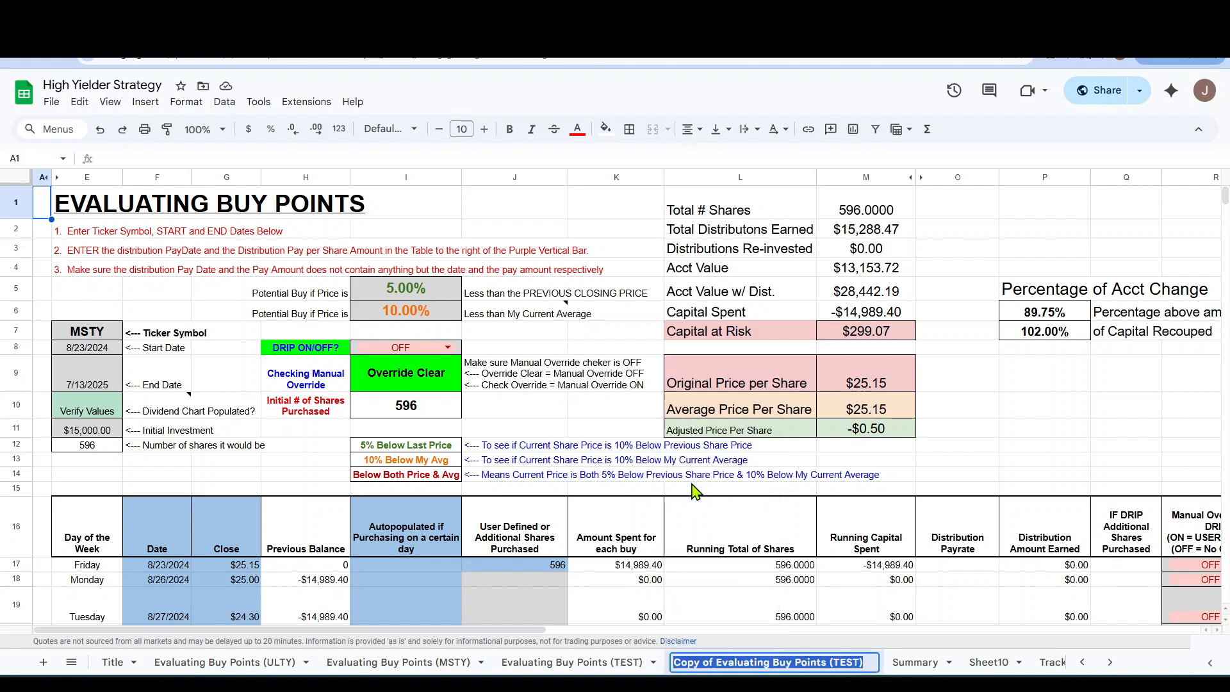
pyautogui.click(740, 655)
pyautogui.press('BackSpace')
pyautogui.press('BackSpace')
pyautogui.press('BackSpace')
pyautogui.press('BackSpace')
pyautogui.press('BackSpace')
pyautogui.press('BackSpace')
pyautogui.press('BackSpace')
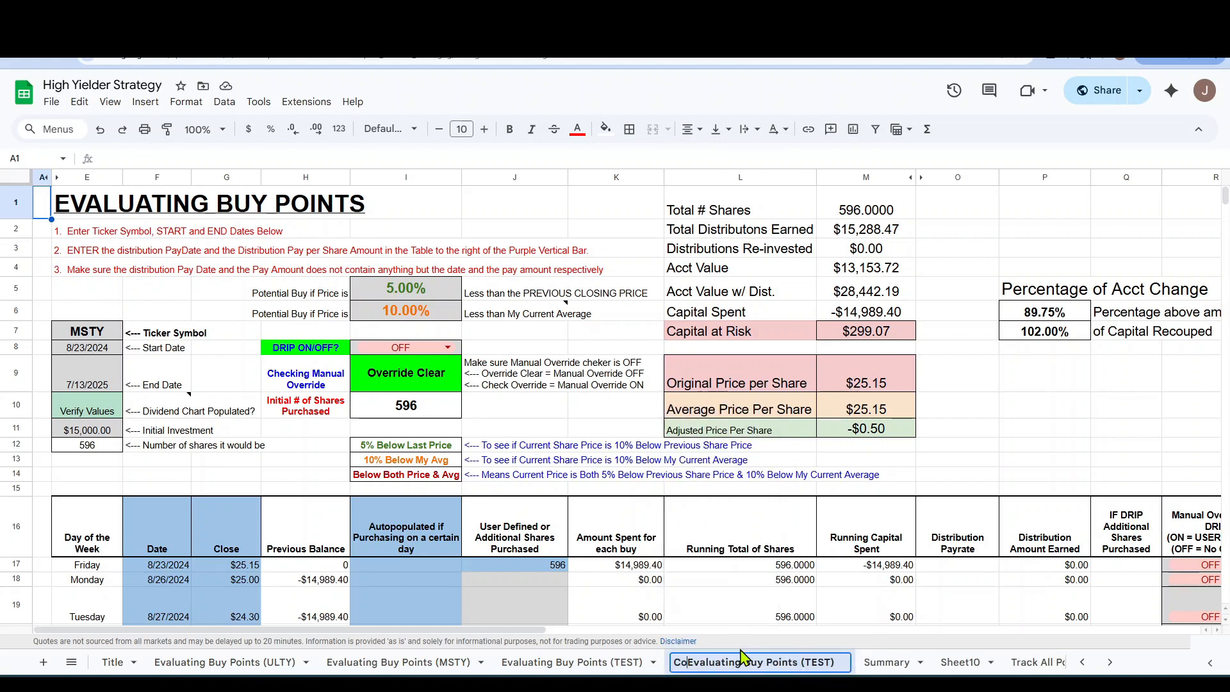
pyautogui.press('BackSpace')
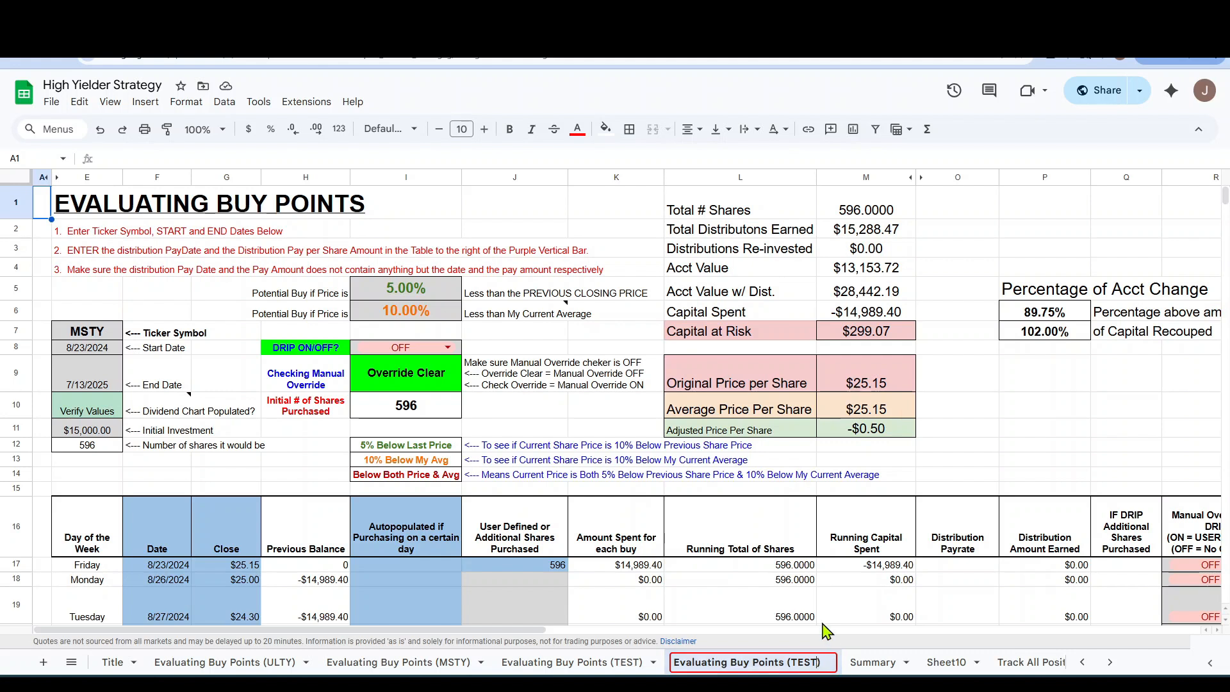
pyautogui.press('BackSpace')
pyautogui.press('BackSpace')
pyautogui.press('BackSpace')
pyautogui.press('BackSpace')
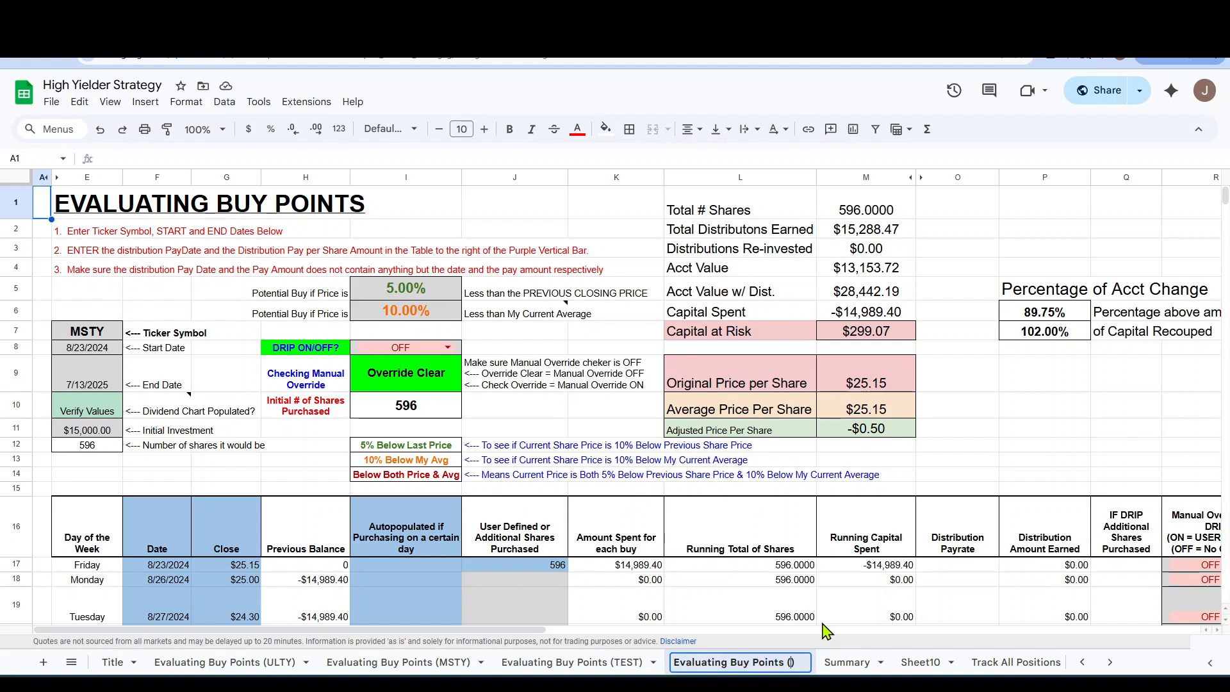
pyautogui.write('CONY')
pyautogui.press('Return')
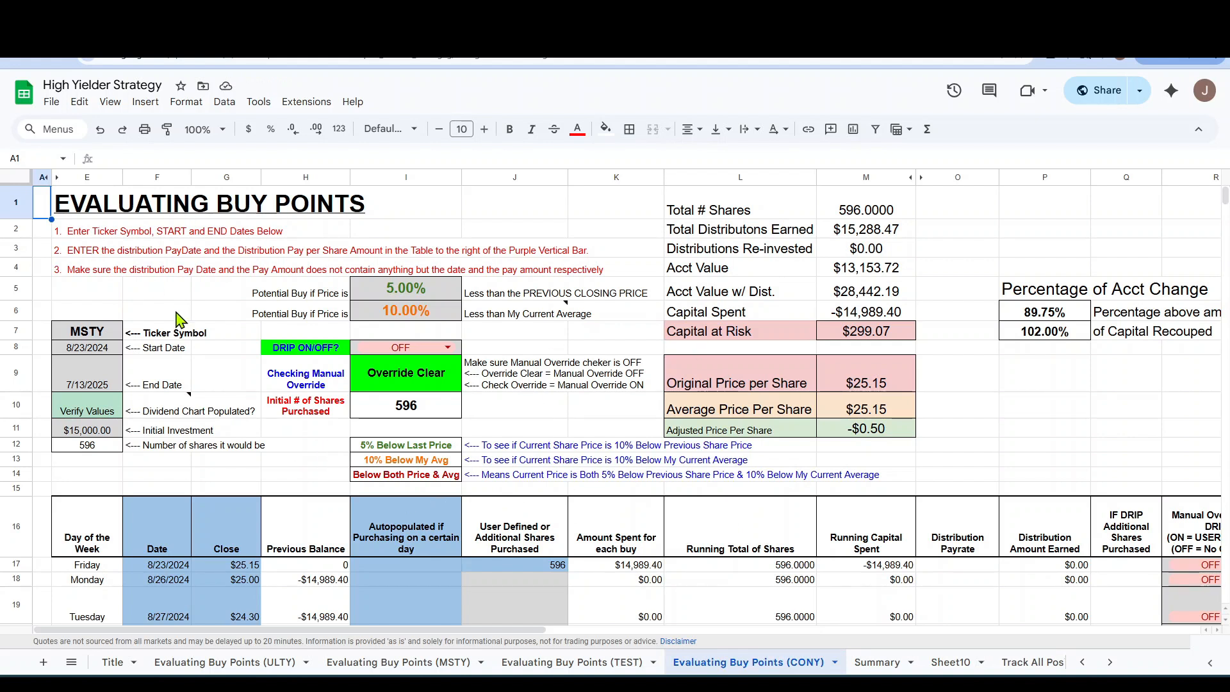
# Set the ticker symbol in E7 of the new sheet to CONY.
pyautogui.click(84, 335)
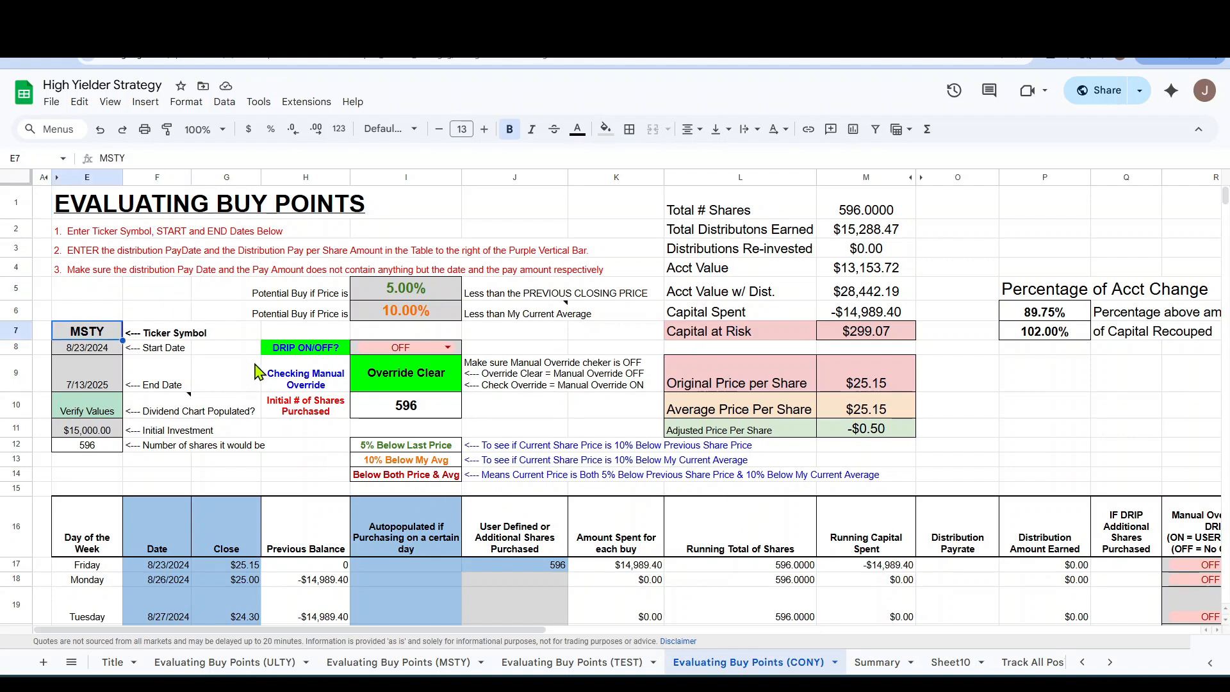
pyautogui.write('CONY')
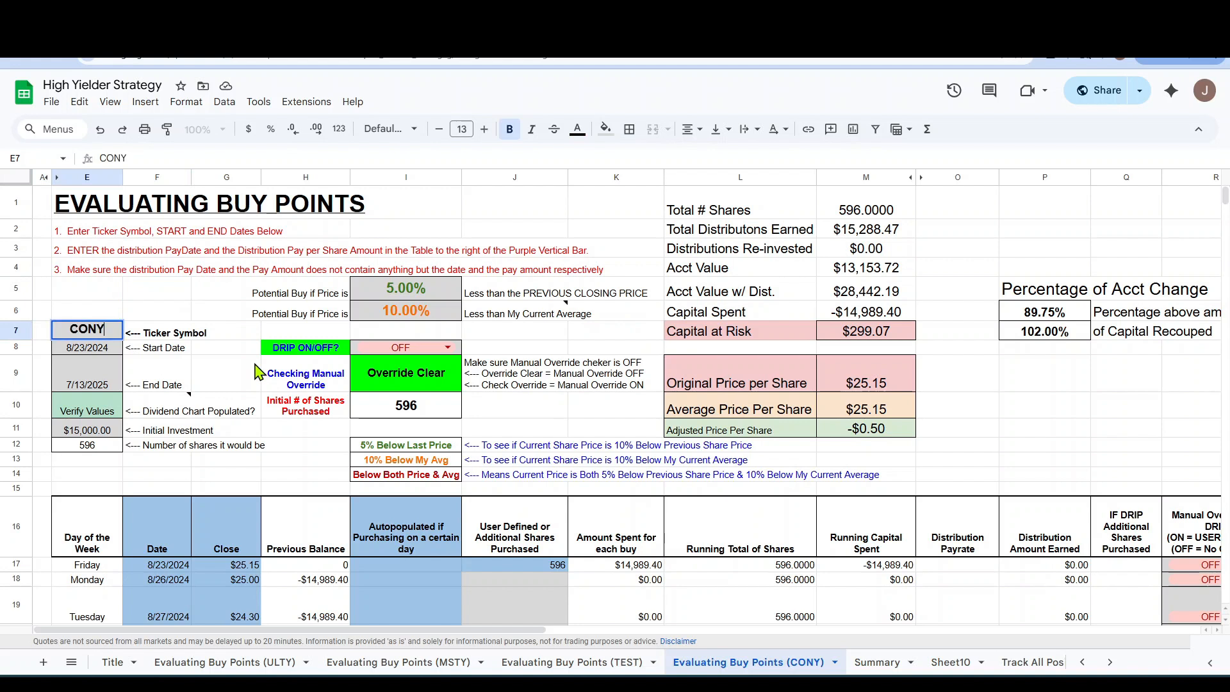
pyautogui.press('Return')
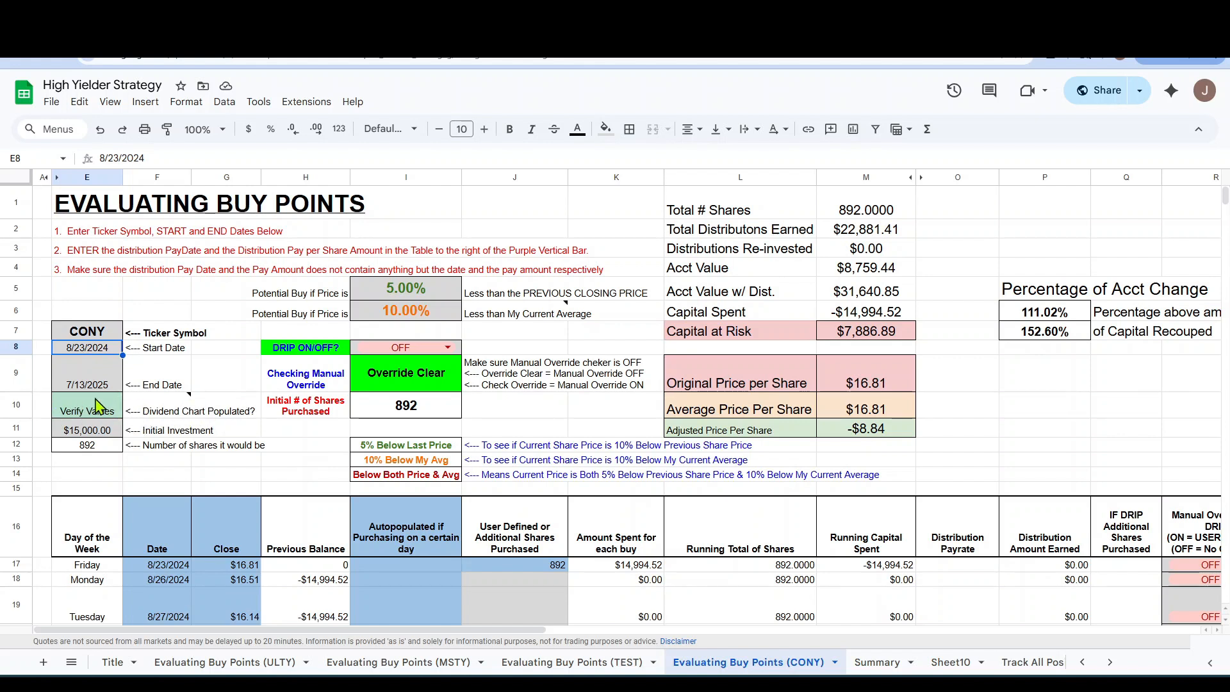
# Read the dividend chart note and clear the old distribution data in AC22:AG38, past the purple barrier.
pyautogui.moveTo(139, 418)
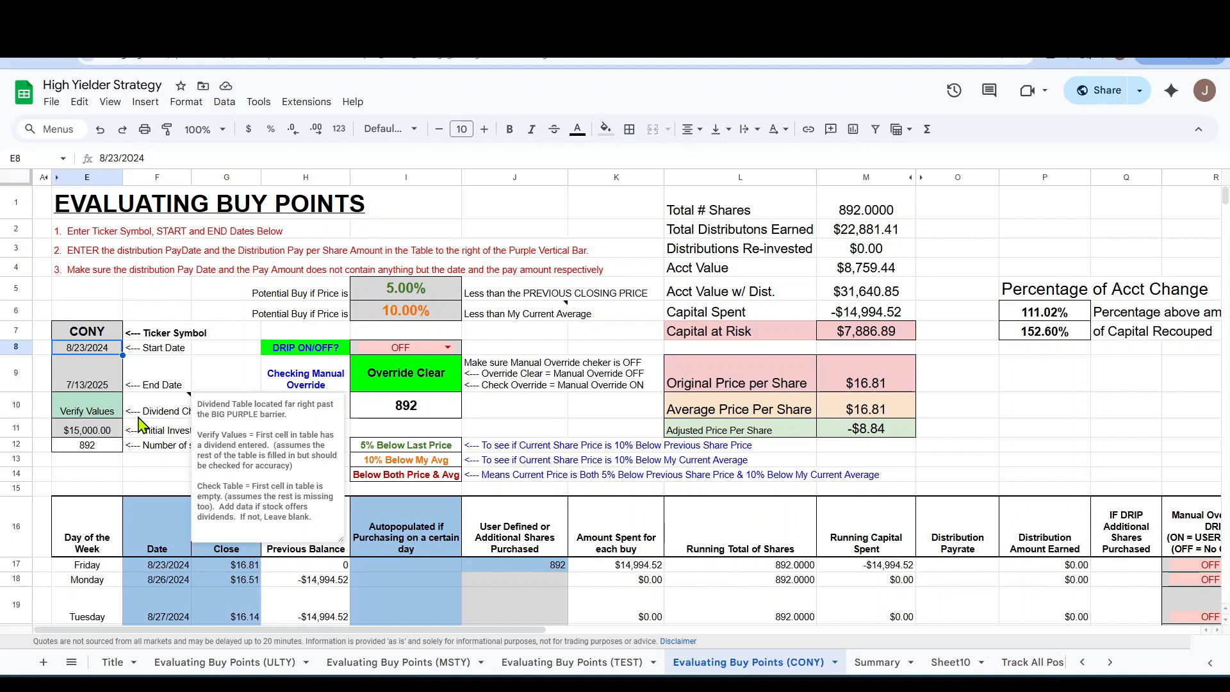
pyautogui.click(134, 478)
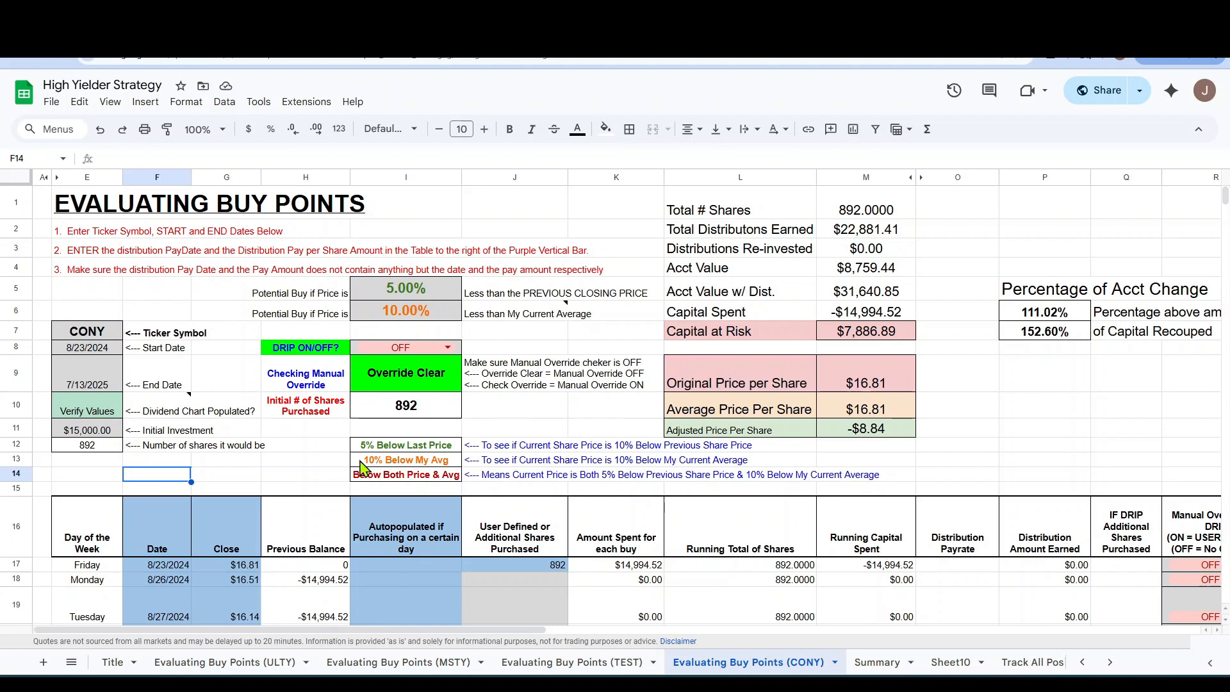
pyautogui.moveTo(401, 635); pyautogui.dragTo(989, 651)
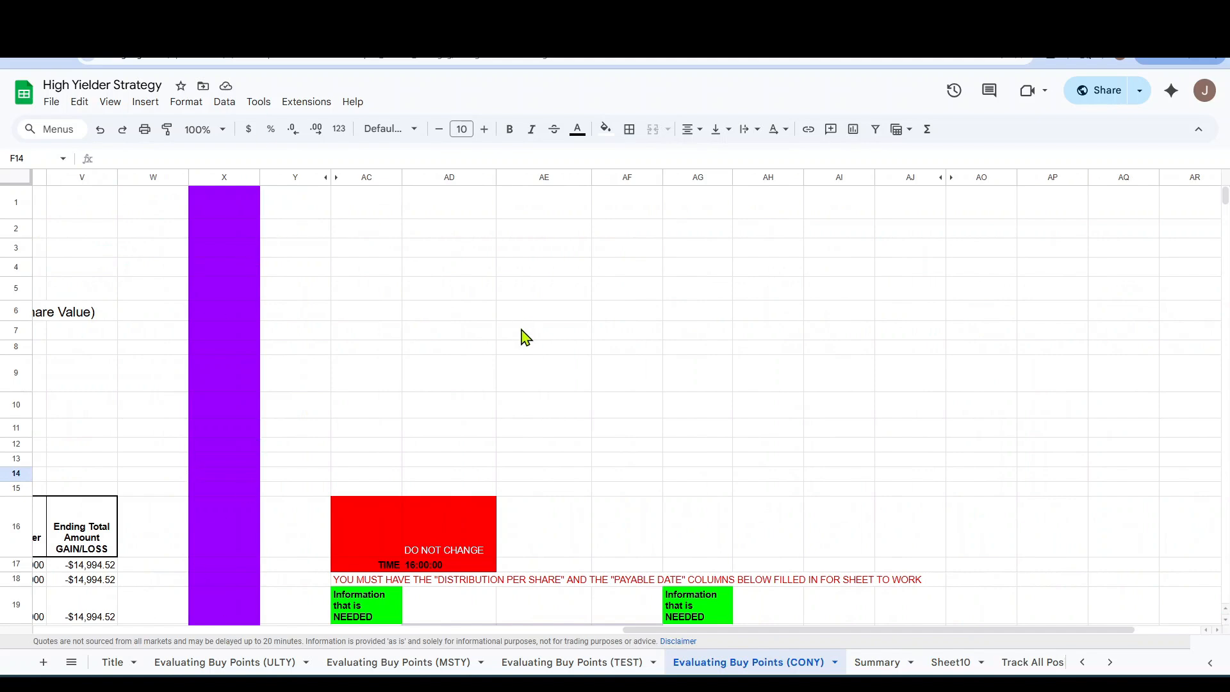
pyautogui.scroll(-5, 523, 333)
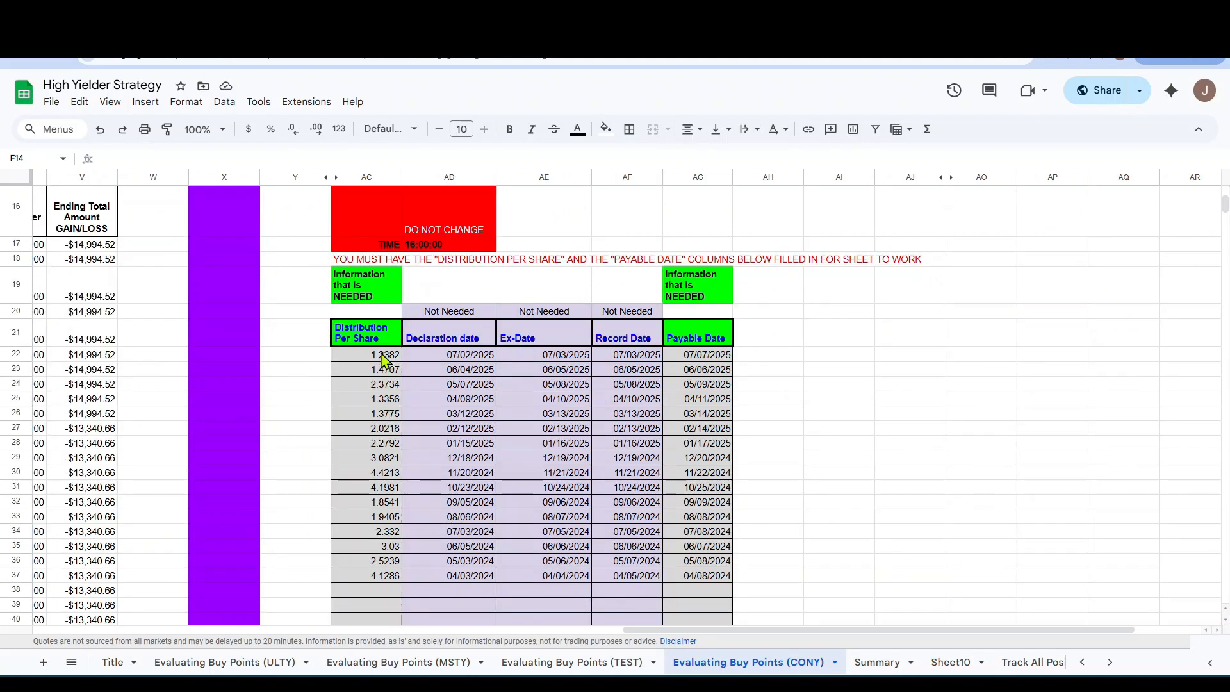
pyautogui.moveTo(382, 355); pyautogui.dragTo(716, 593)
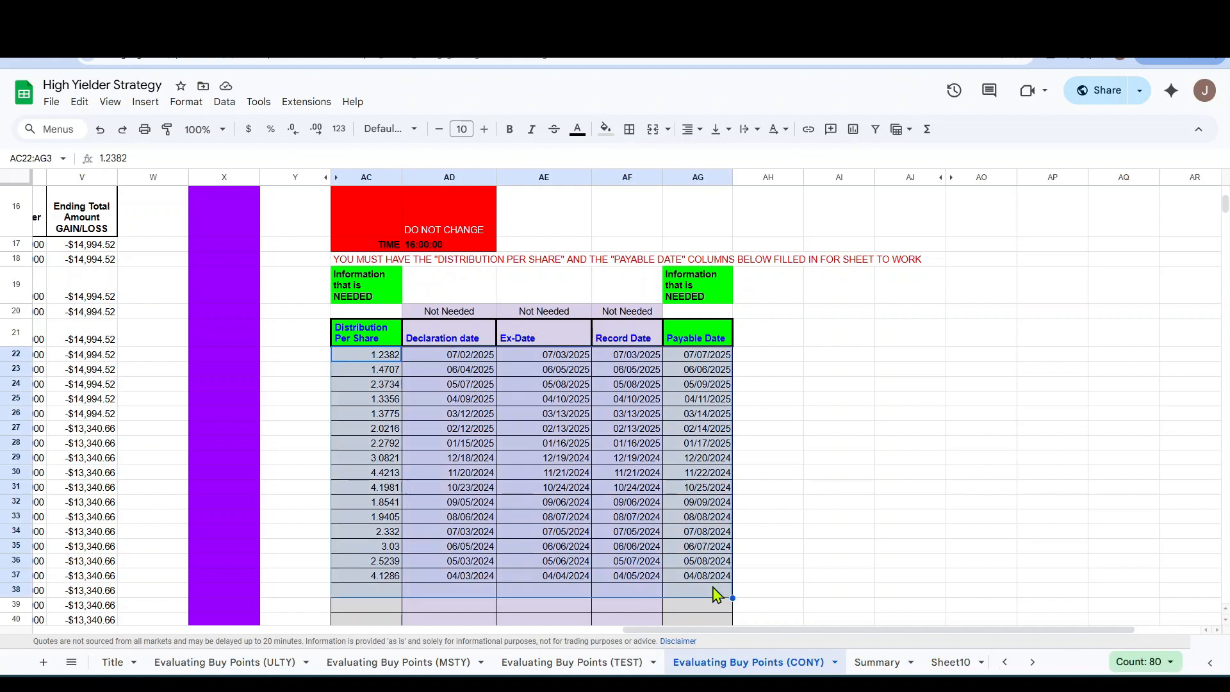
pyautogui.press('Delete')
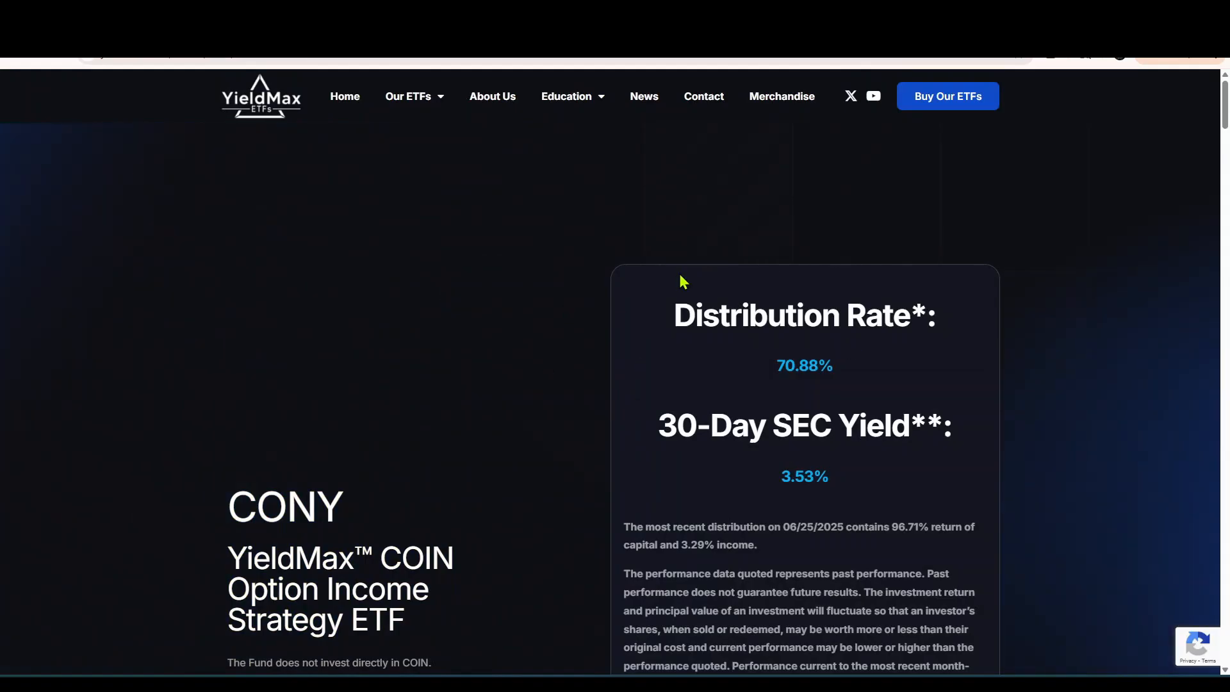
# Copy all rows of the Distribution Details table on the YieldMax CONY page, from the 06/25/2025 distribution back to 10/05/2023.
pyautogui.scroll(-15, 646, 376)
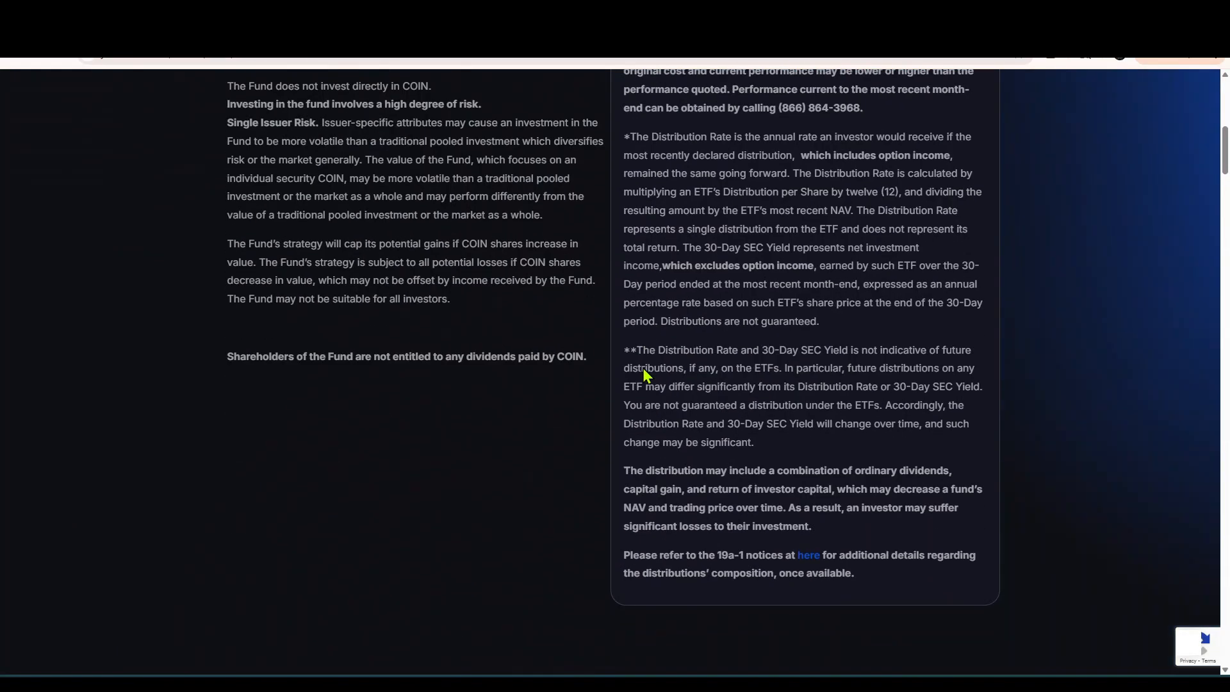
pyautogui.scroll(-10, 645, 378)
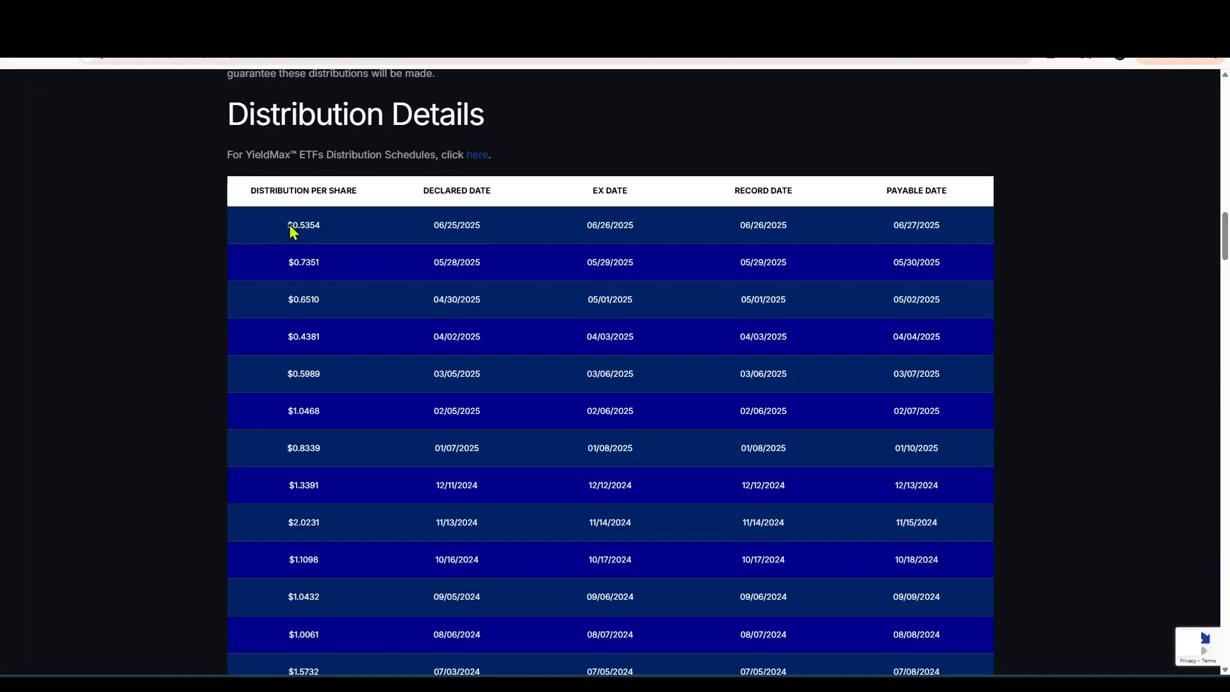
pyautogui.moveTo(291, 226); pyautogui.dragTo(949, 437)
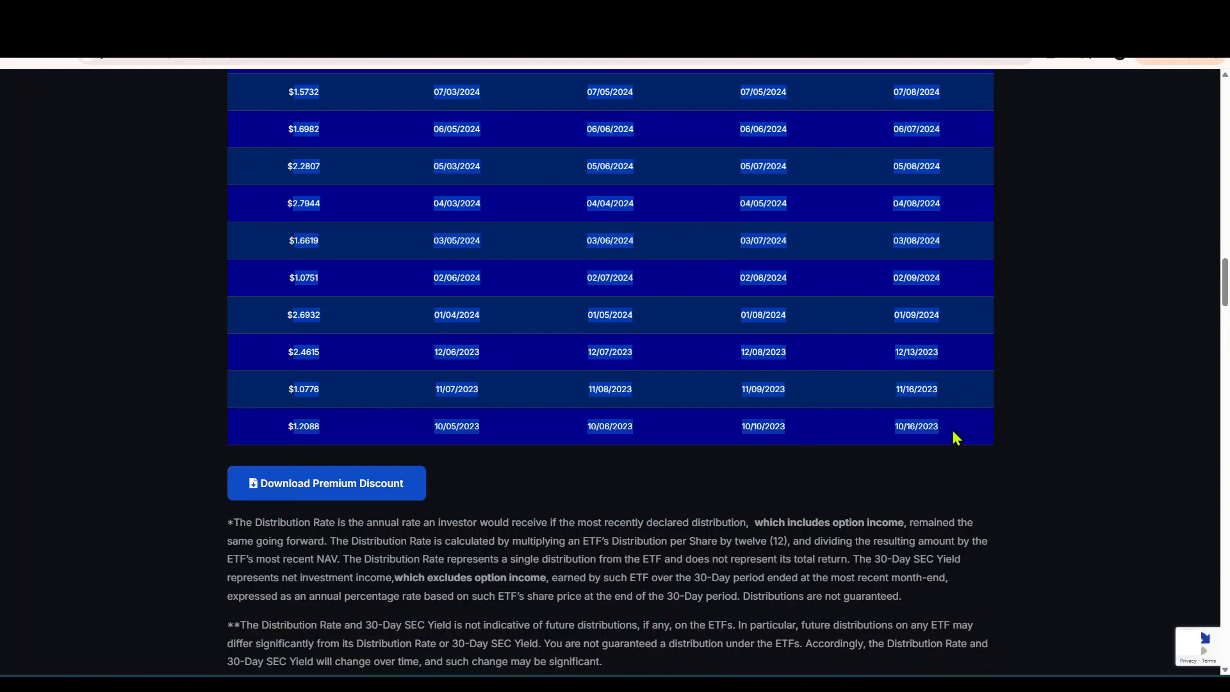
pyautogui.rightClick(953, 432)
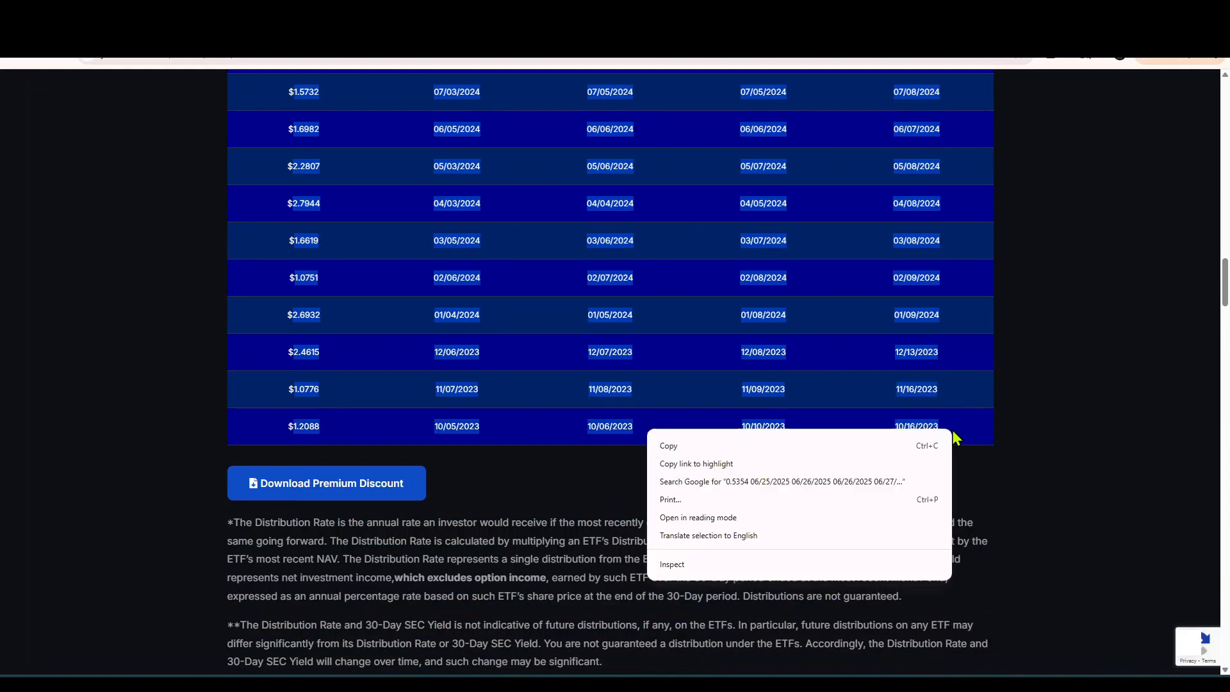
pyautogui.click(671, 446)
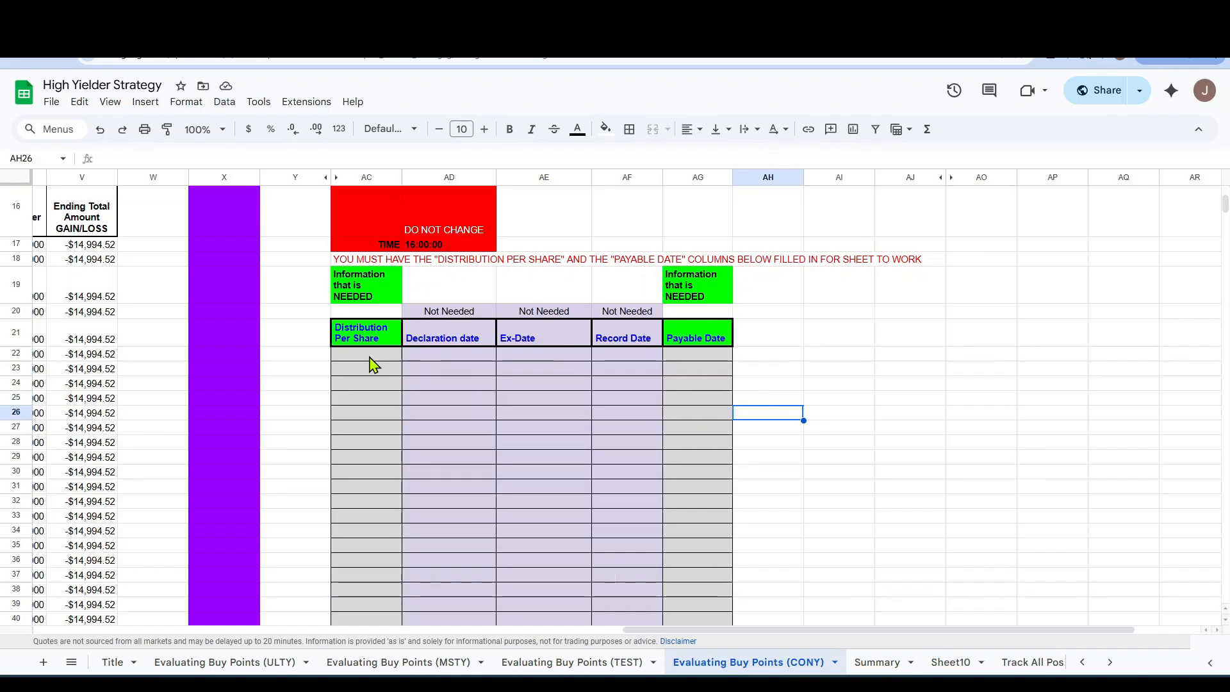
# Paste the copied distribution table with its source formatting at AC22 of the Evaluating Buy Points (CONY) sheet in Google Sheets.
pyautogui.click(370, 357)
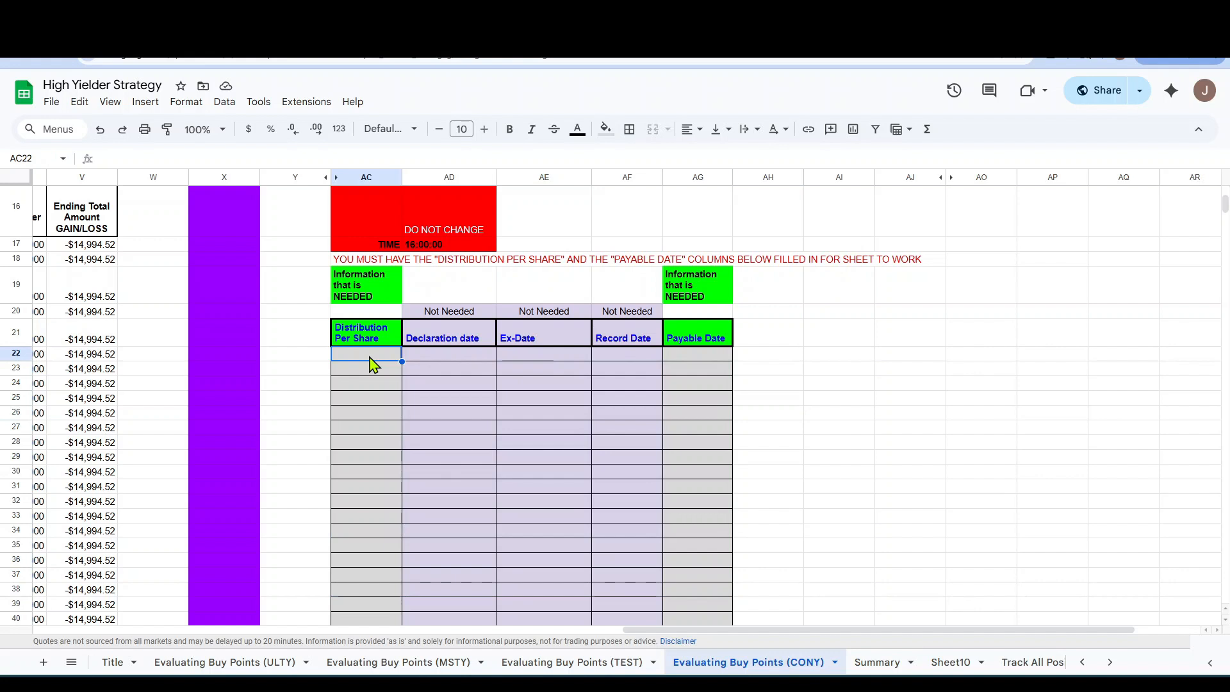
pyautogui.rightClick(373, 364)
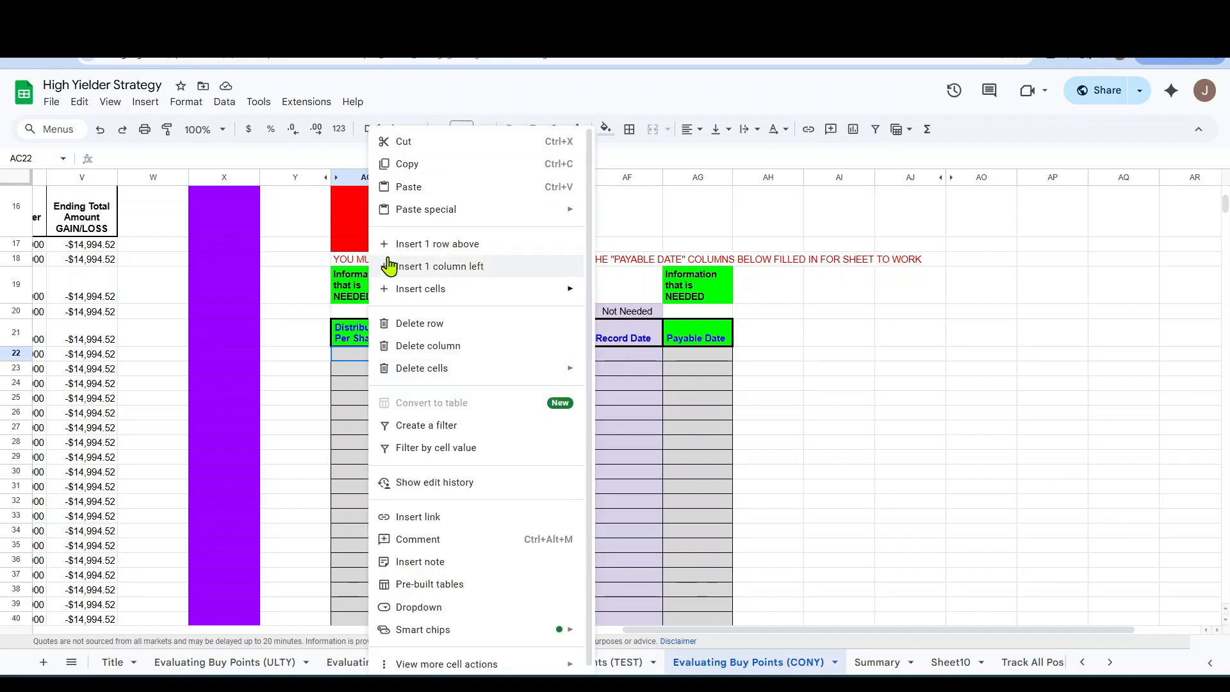
pyautogui.moveTo(413, 221)
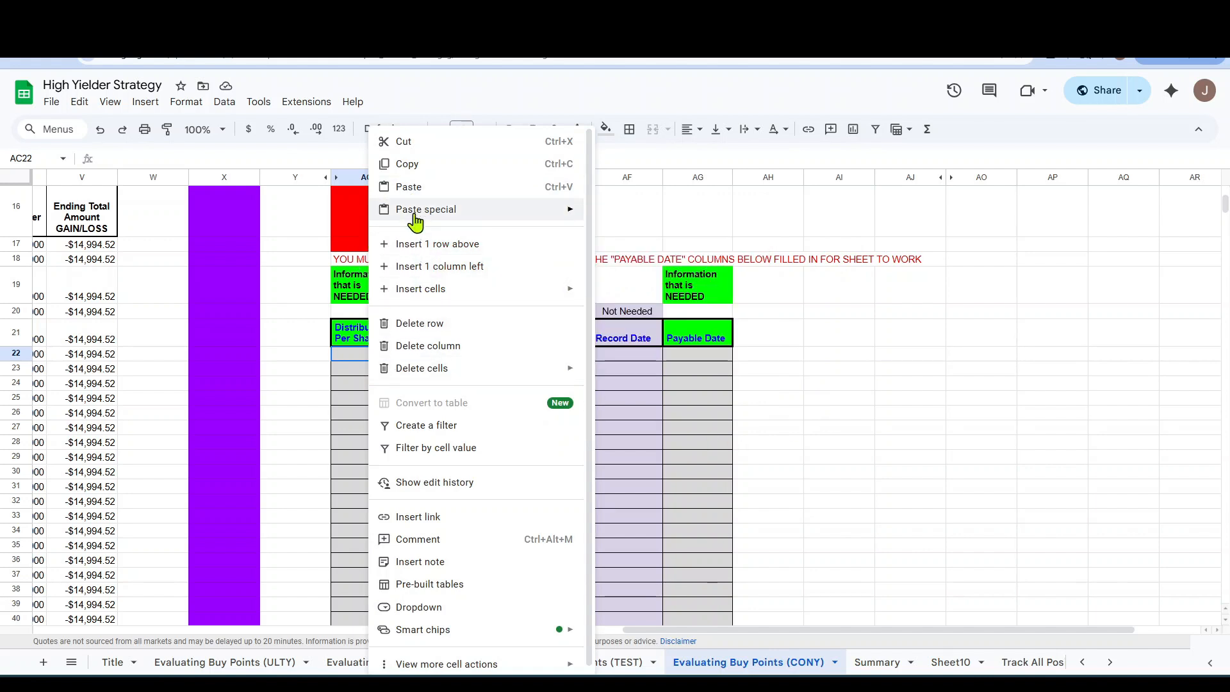
pyautogui.click(410, 186)
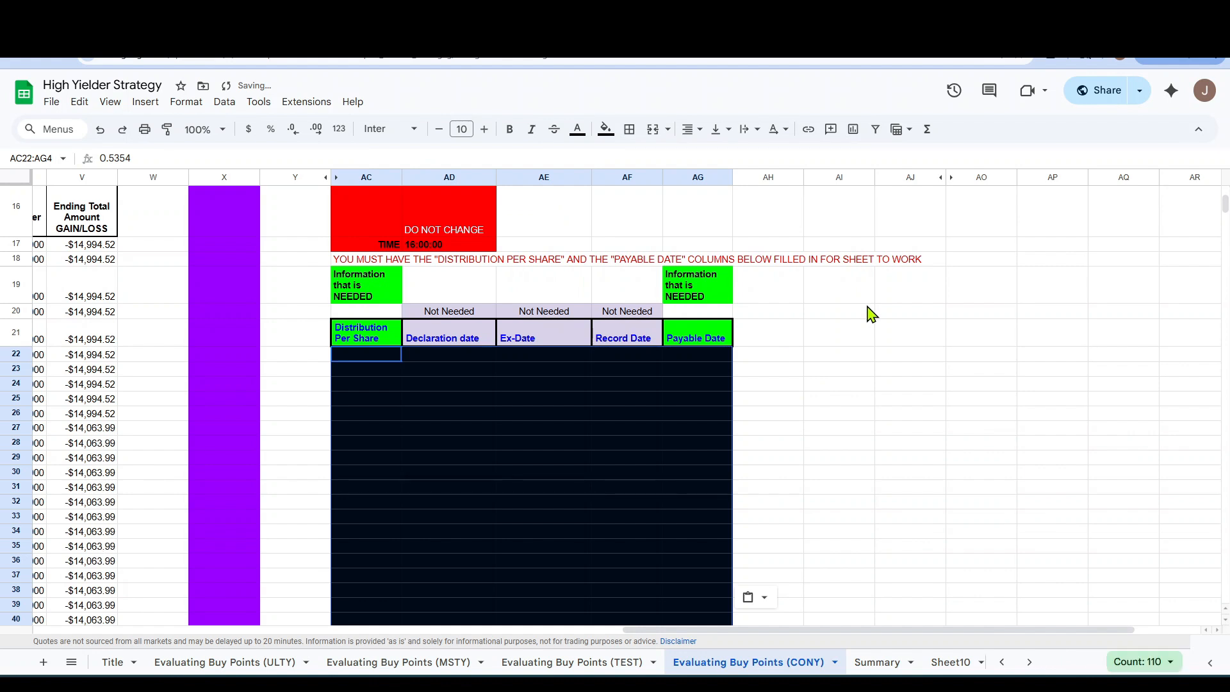
pyautogui.scroll(-2, 909, 420)
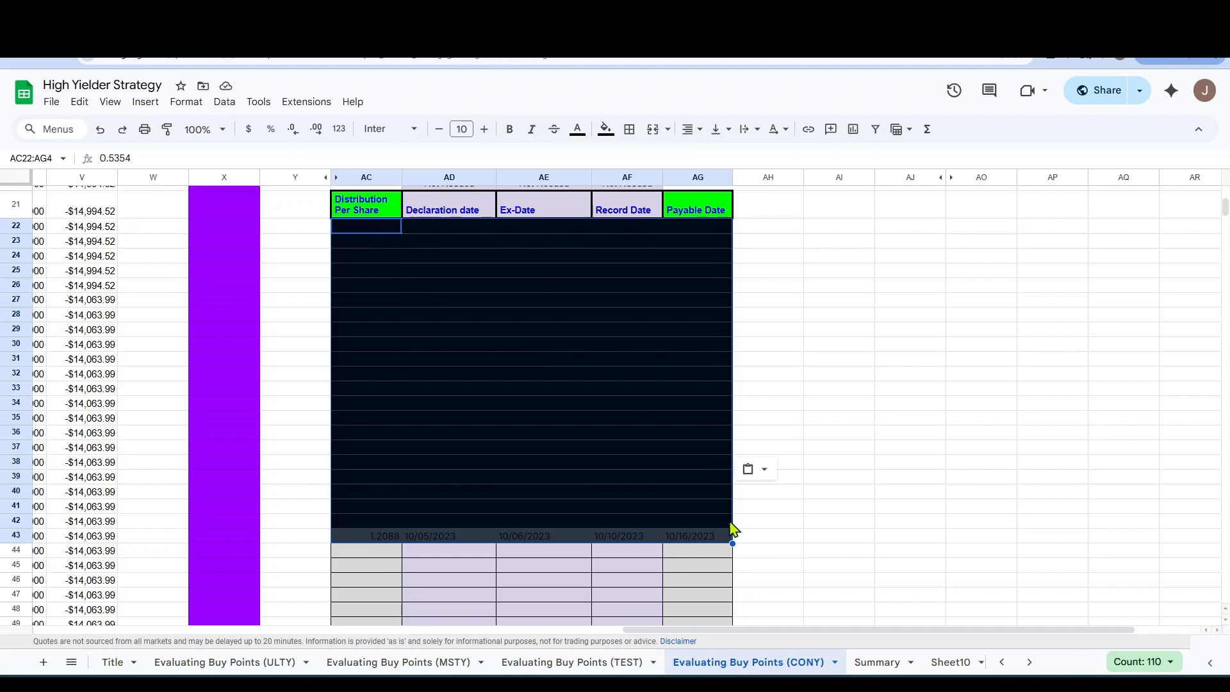
# Reset the fill color of the pasted distribution rows down to row 44, and undo both the reset and the paste.
pyautogui.keyDown('shift'); pyautogui.click(716, 556); pyautogui.keyUp('shift')
pyautogui.click(606, 129)
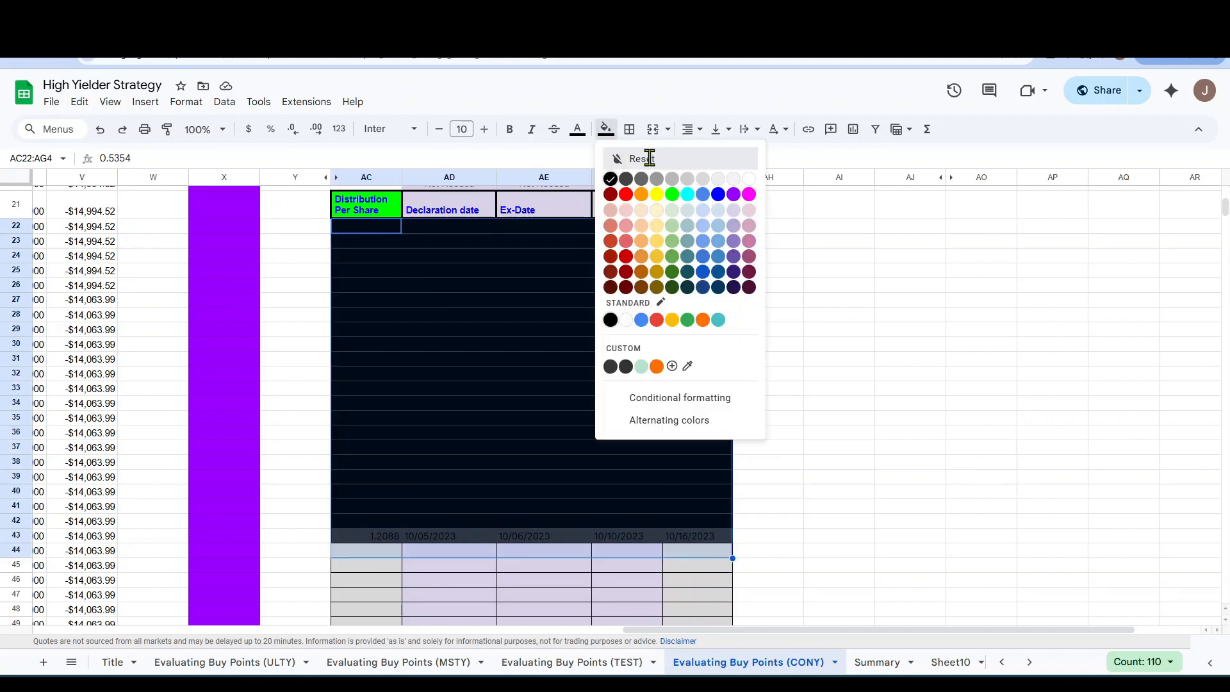
pyautogui.click(612, 156)
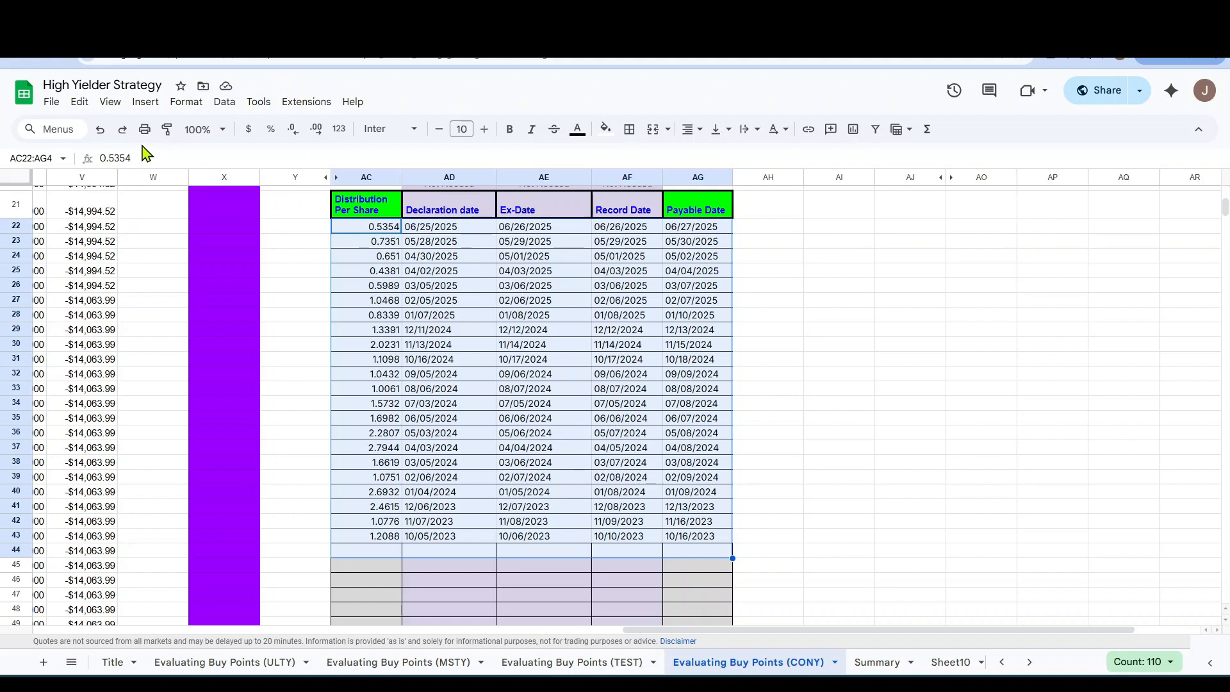
pyautogui.click(100, 130)
pyautogui.click(885, 346)
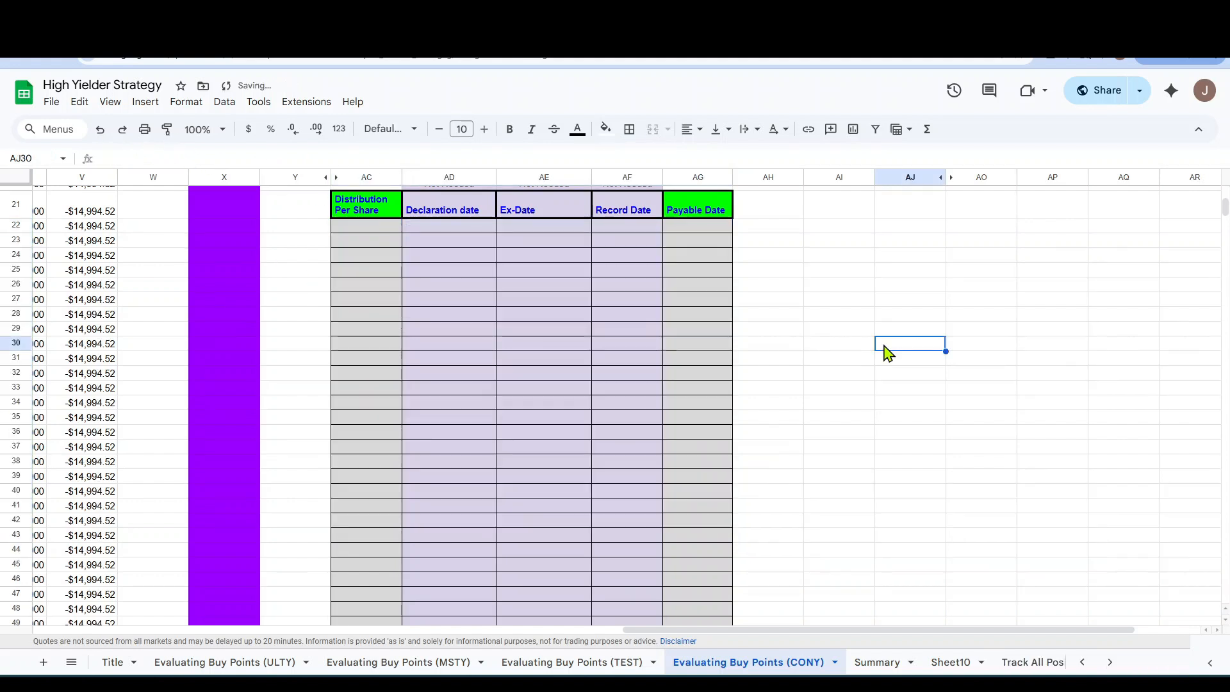
# Paste the copied distribution data at AC22 as values only.
pyautogui.rightClick(391, 229)
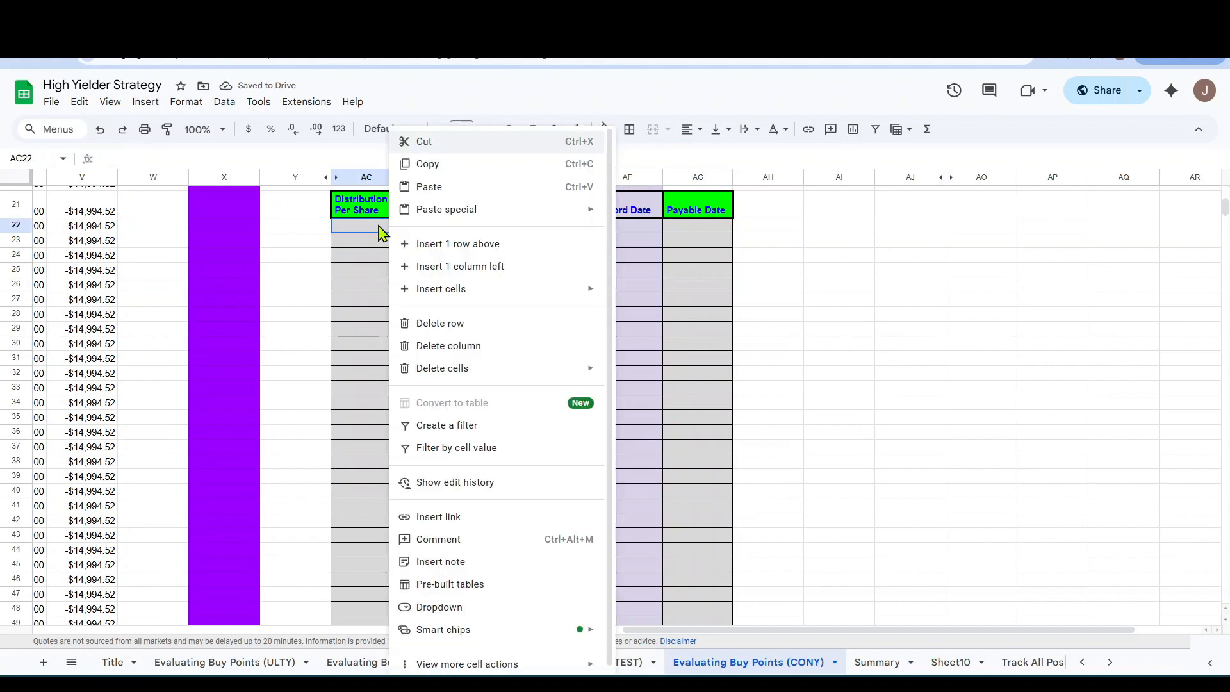
pyautogui.moveTo(461, 219)
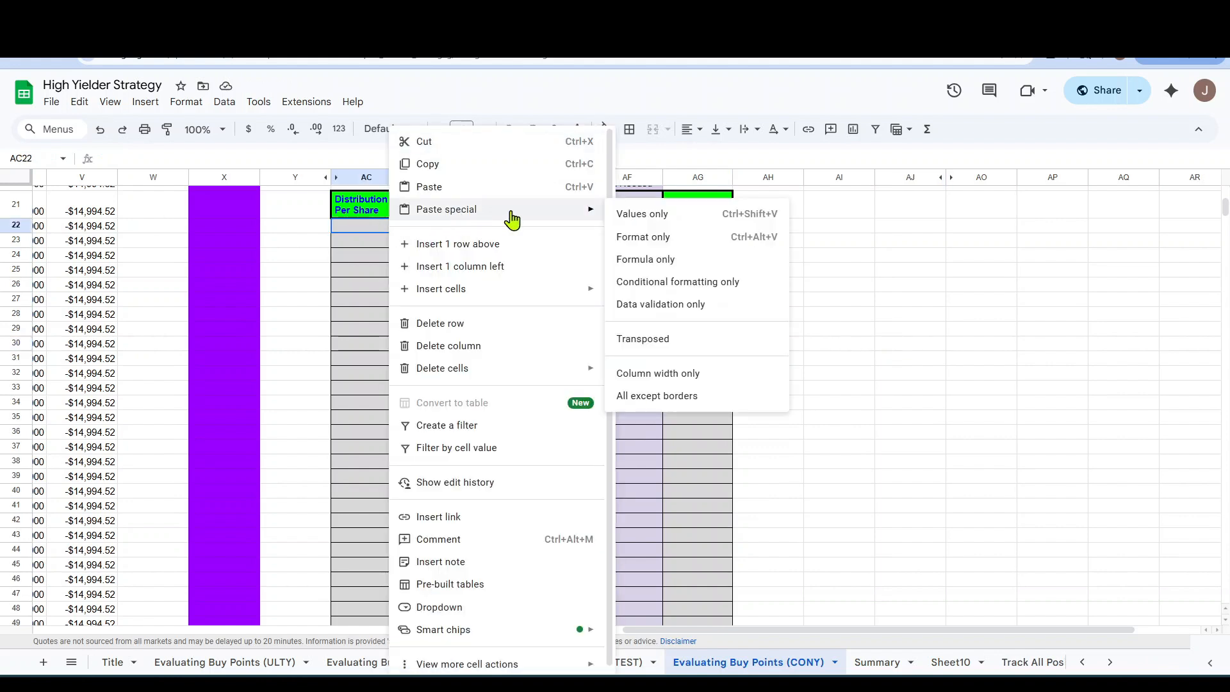
pyautogui.click(641, 214)
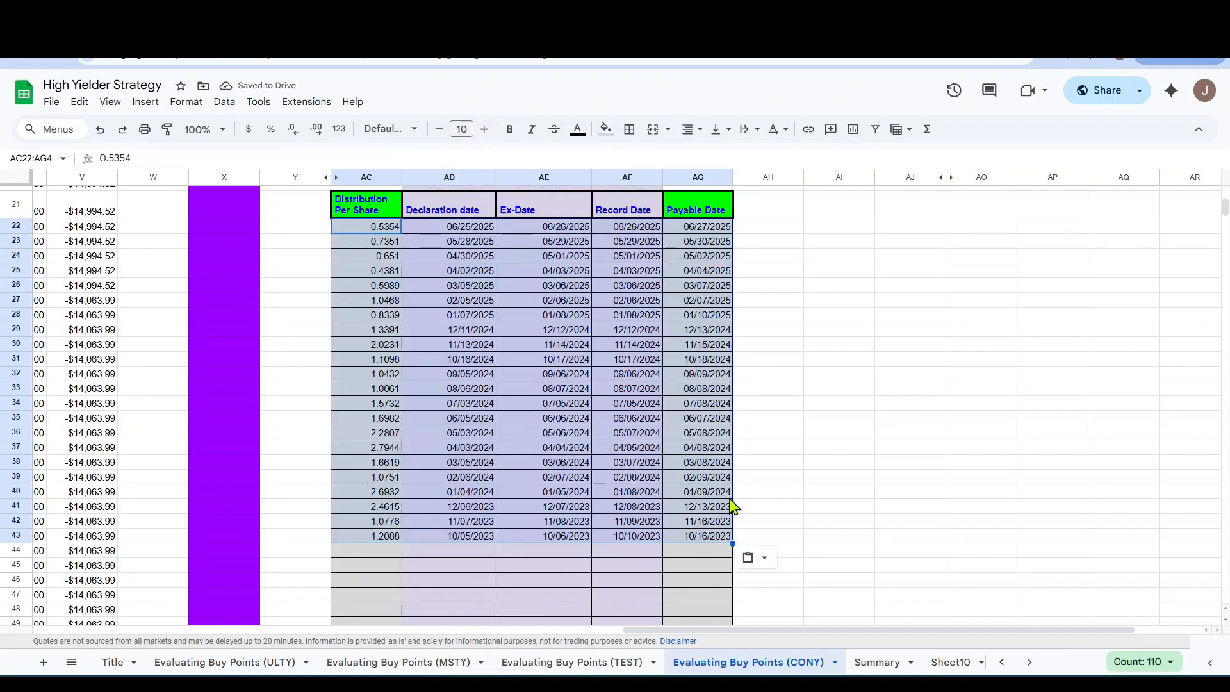
pyautogui.click(913, 303)
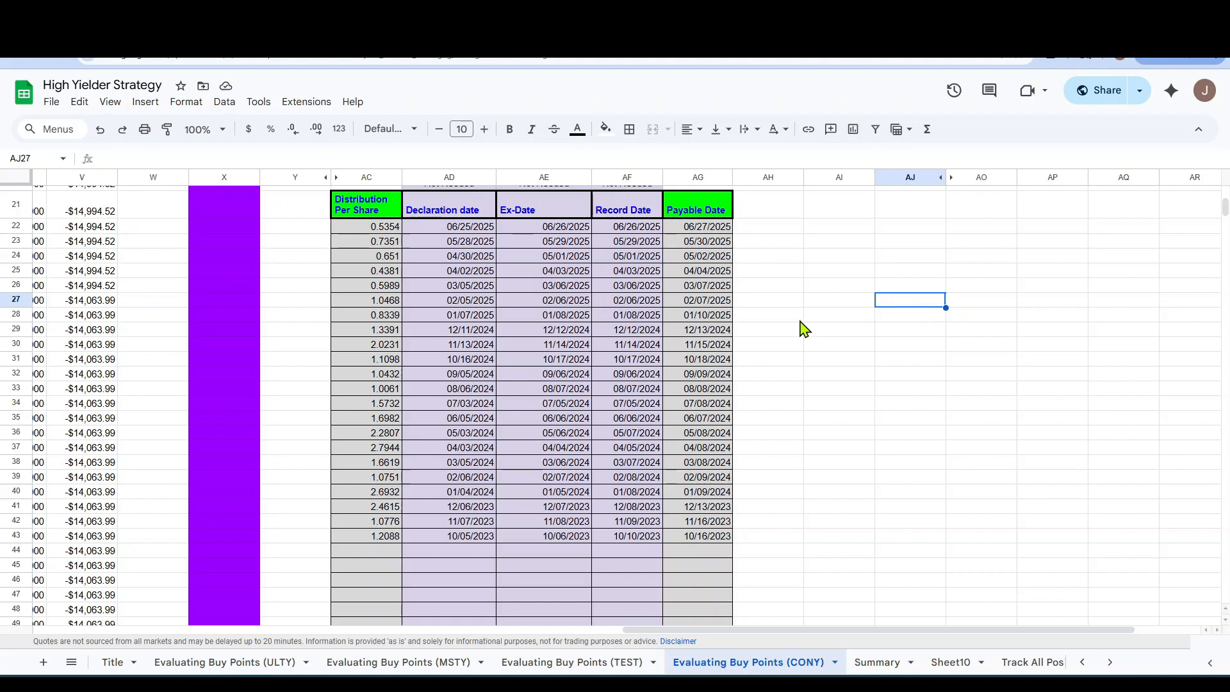
# Examine the CONY account totals and the daily buy-point rows at the start of the sheet.
pyautogui.scroll(3, 795, 609)
pyautogui.moveTo(796, 631); pyautogui.dragTo(0, 647)
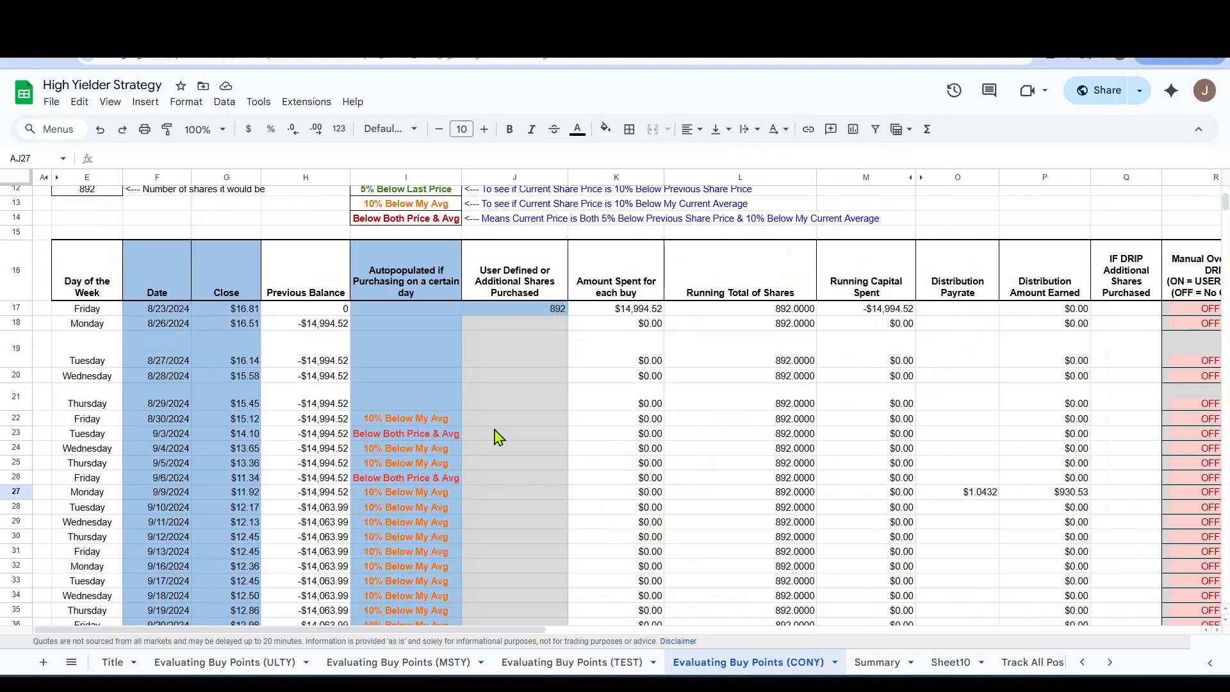
pyautogui.scroll(4, 555, 413)
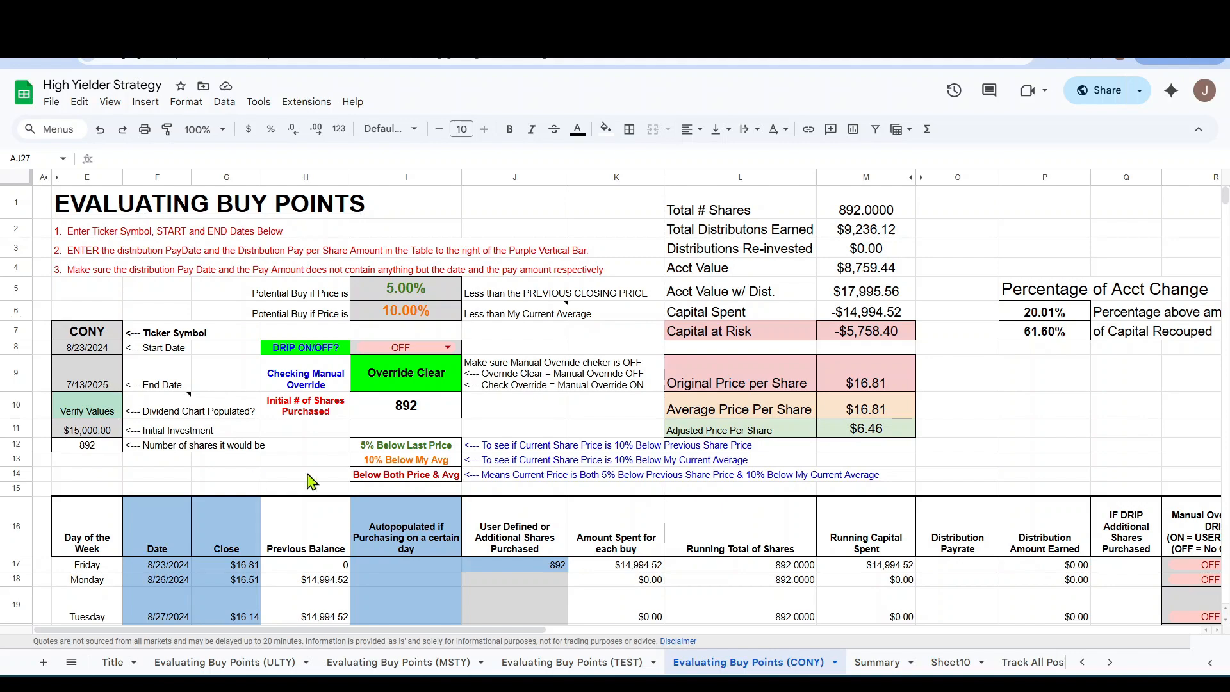
pyautogui.scroll(-4, 653, 593)
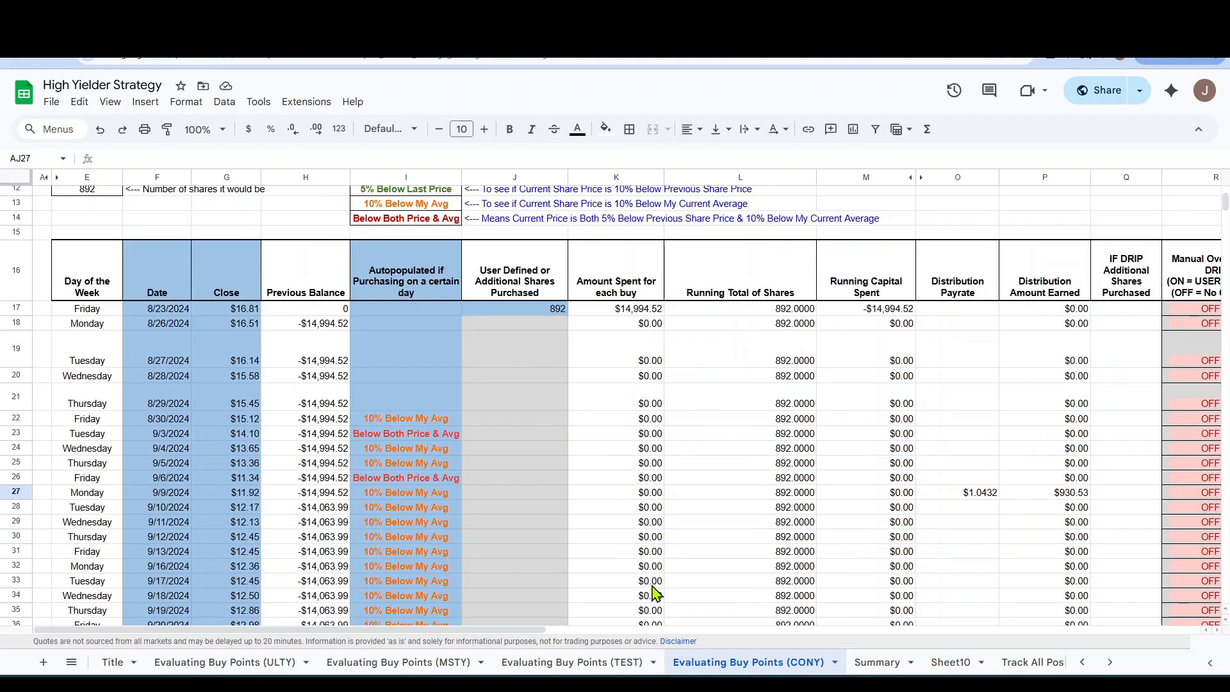
pyautogui.scroll(1, 544, 451)
pyautogui.scroll(3, 545, 452)
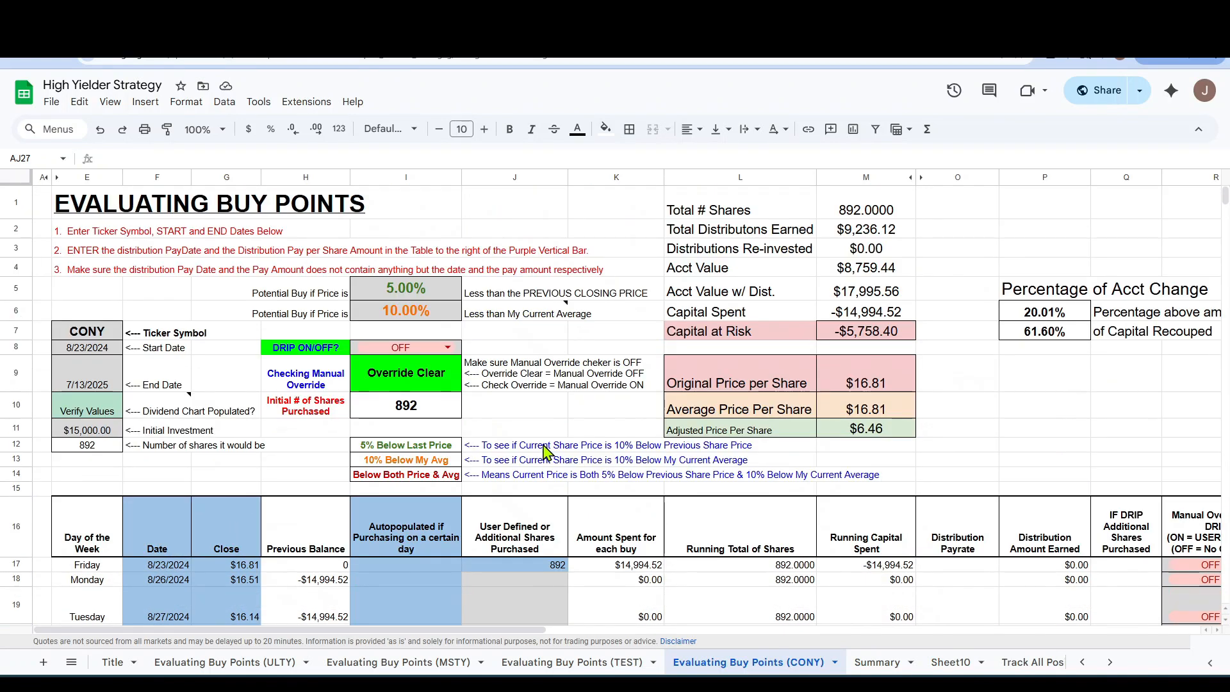